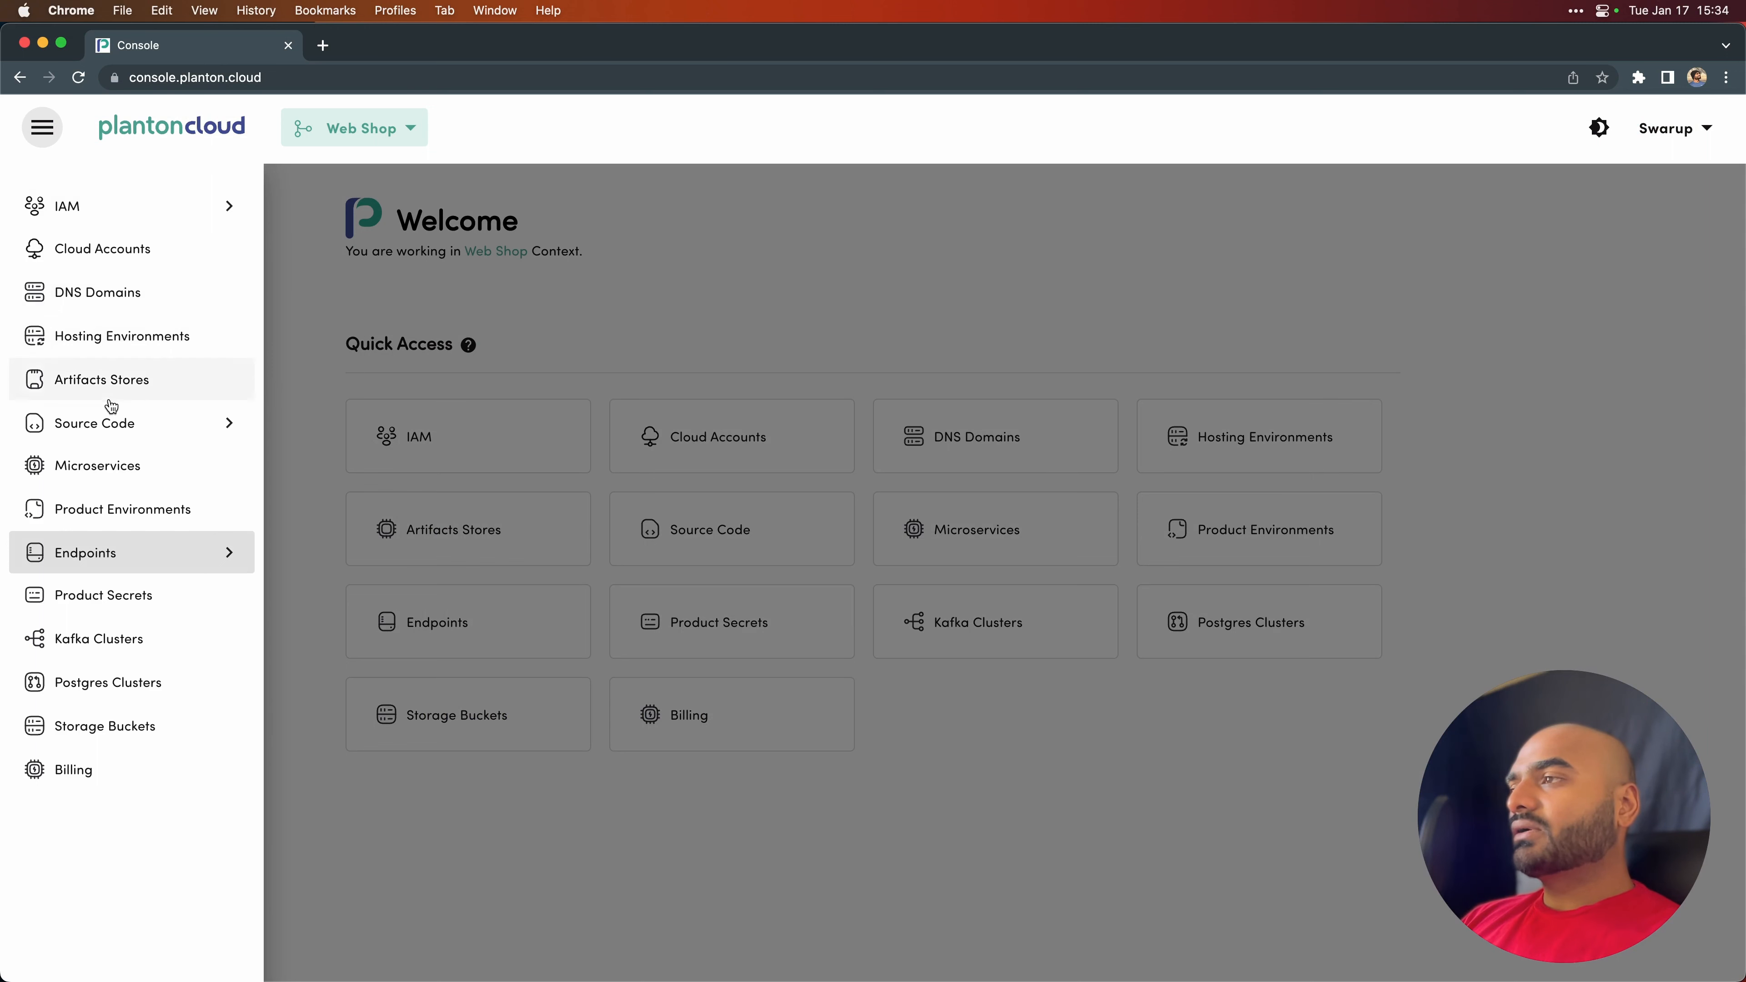
- Start a new custom endpoint for the cookie-shop product with the endpoint domain name pc-cookie-store.com
left_click(156, 558)
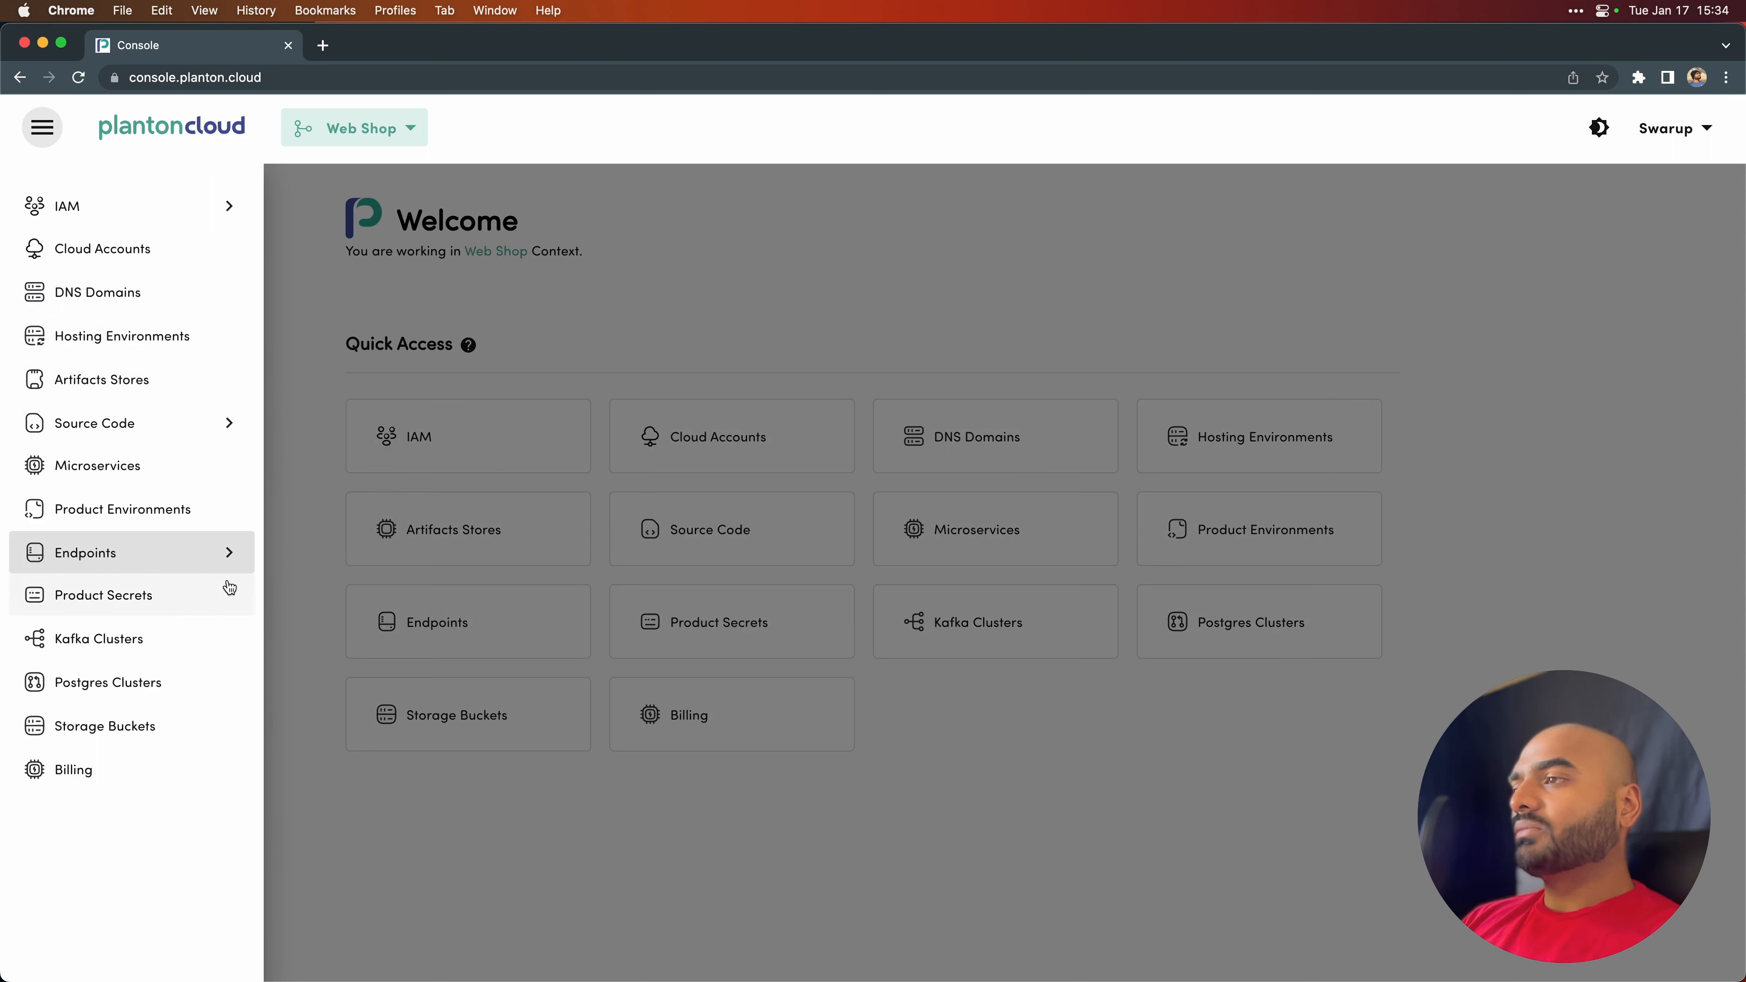
left_click(278, 607)
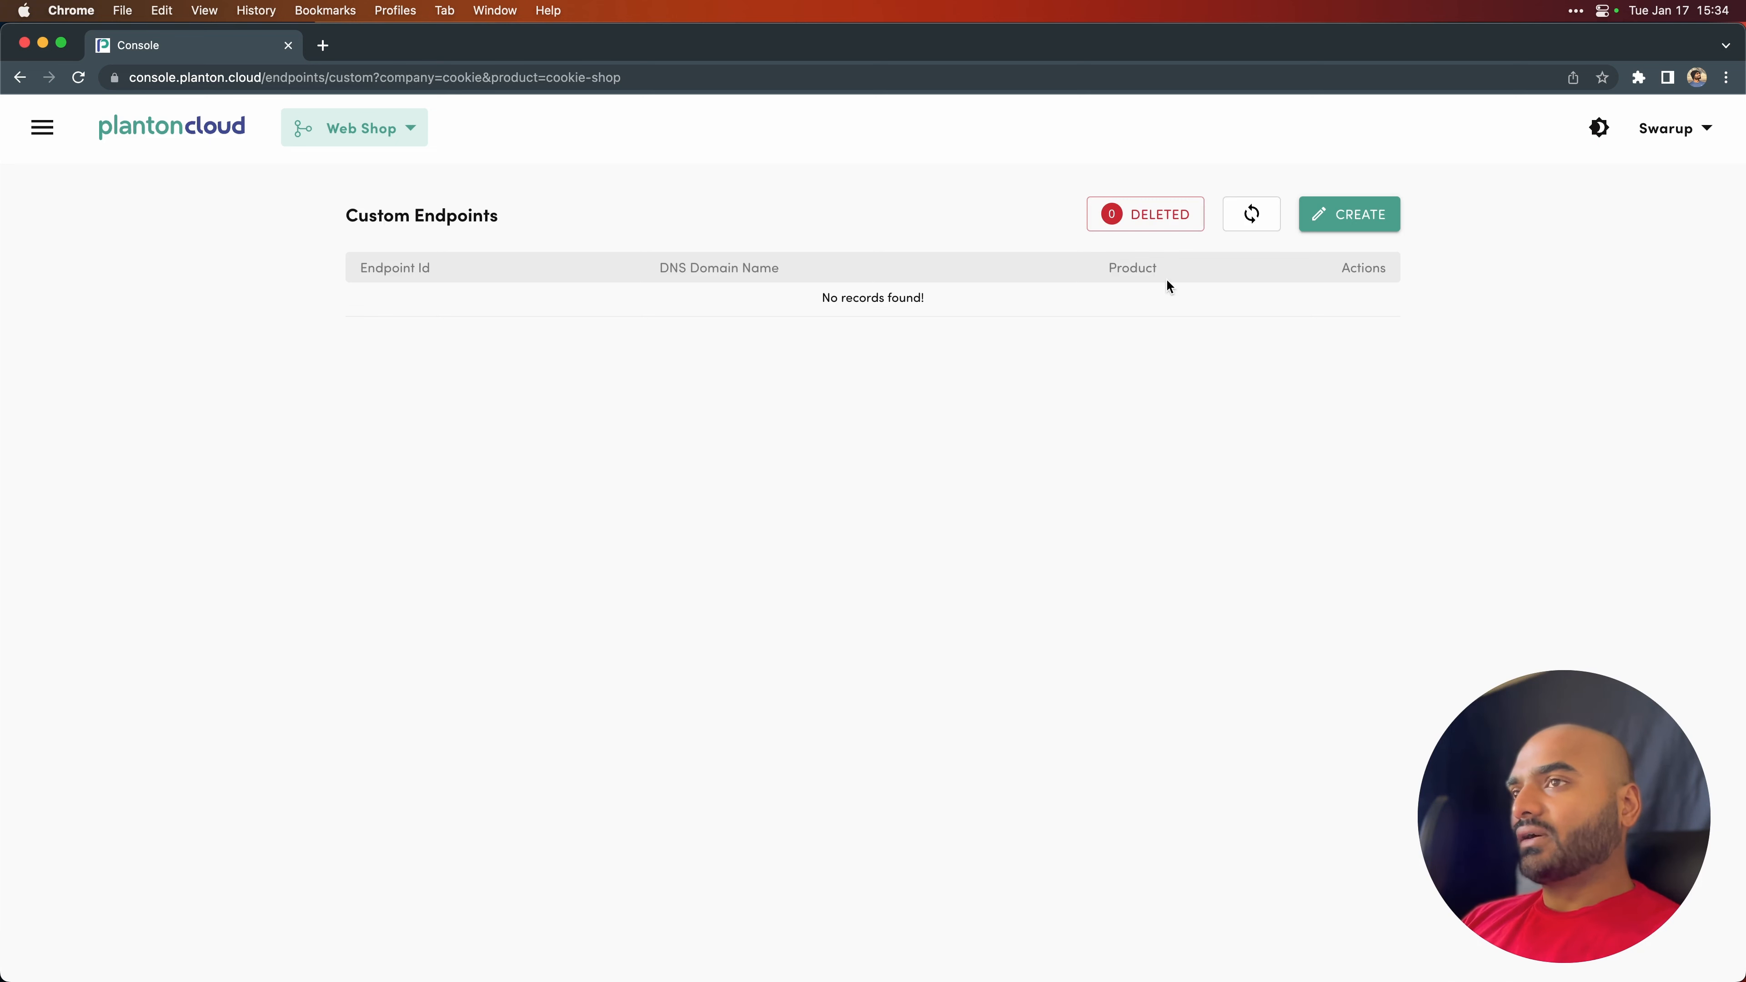
left_click(1350, 216)
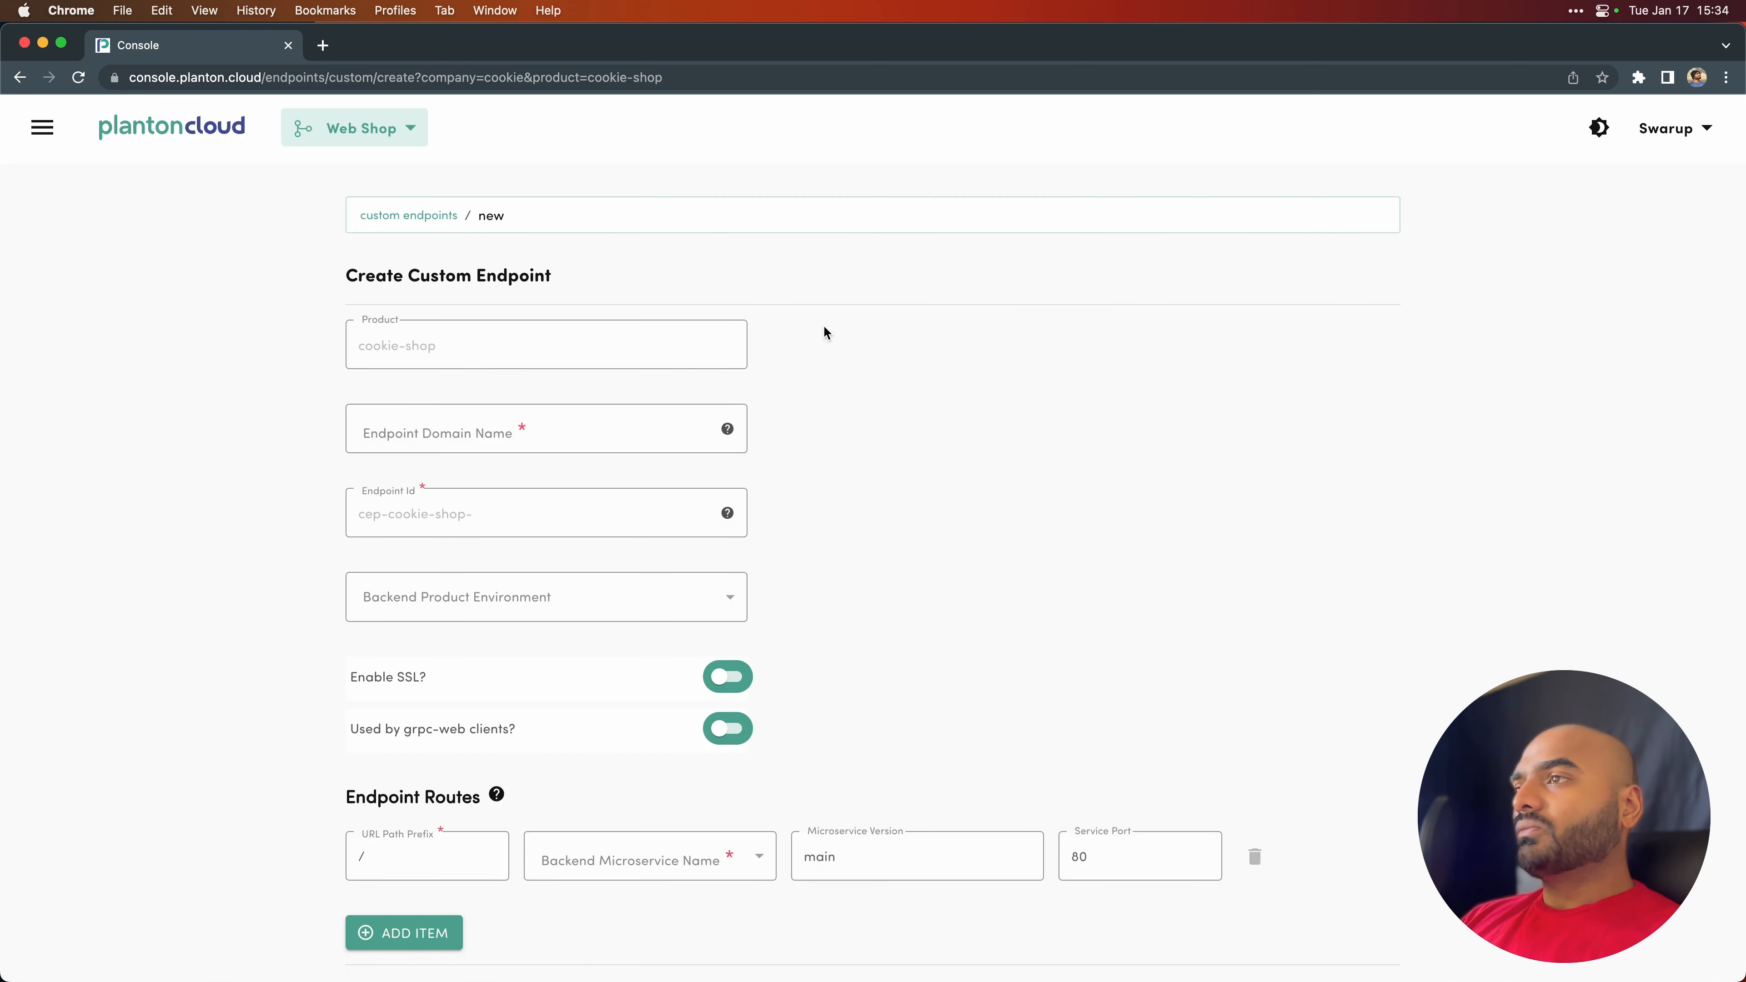
left_click(439, 431)
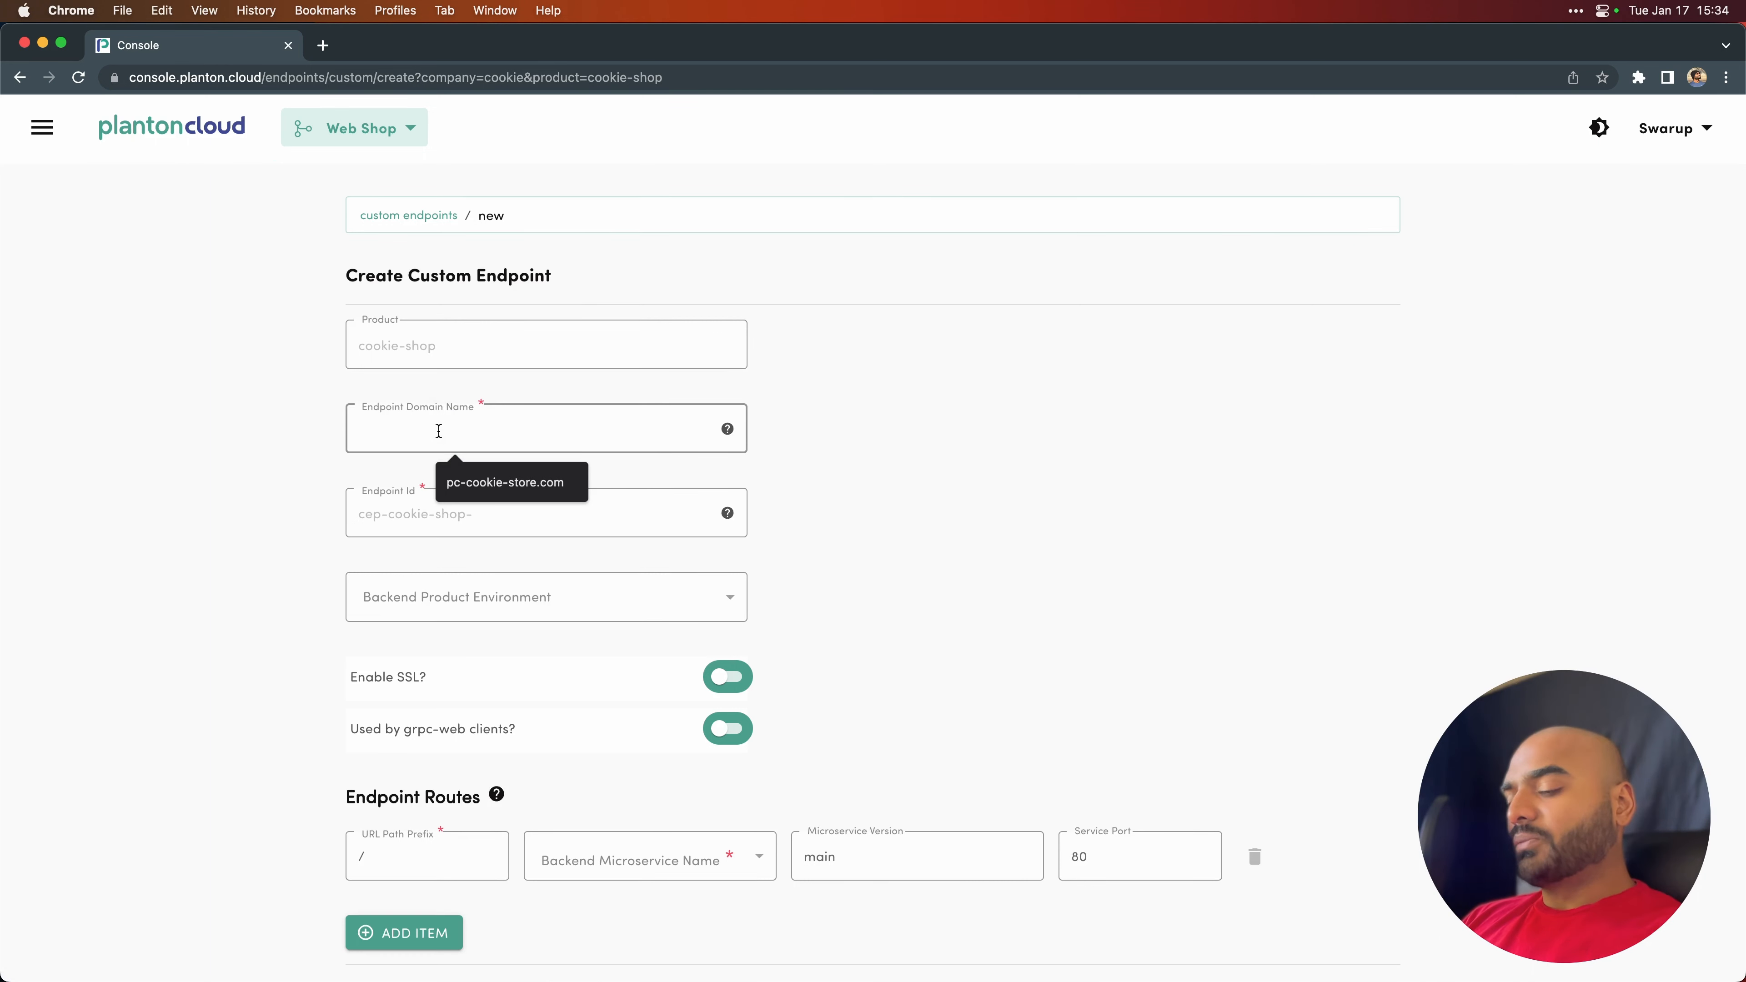
type("pc-cookie-store.com")
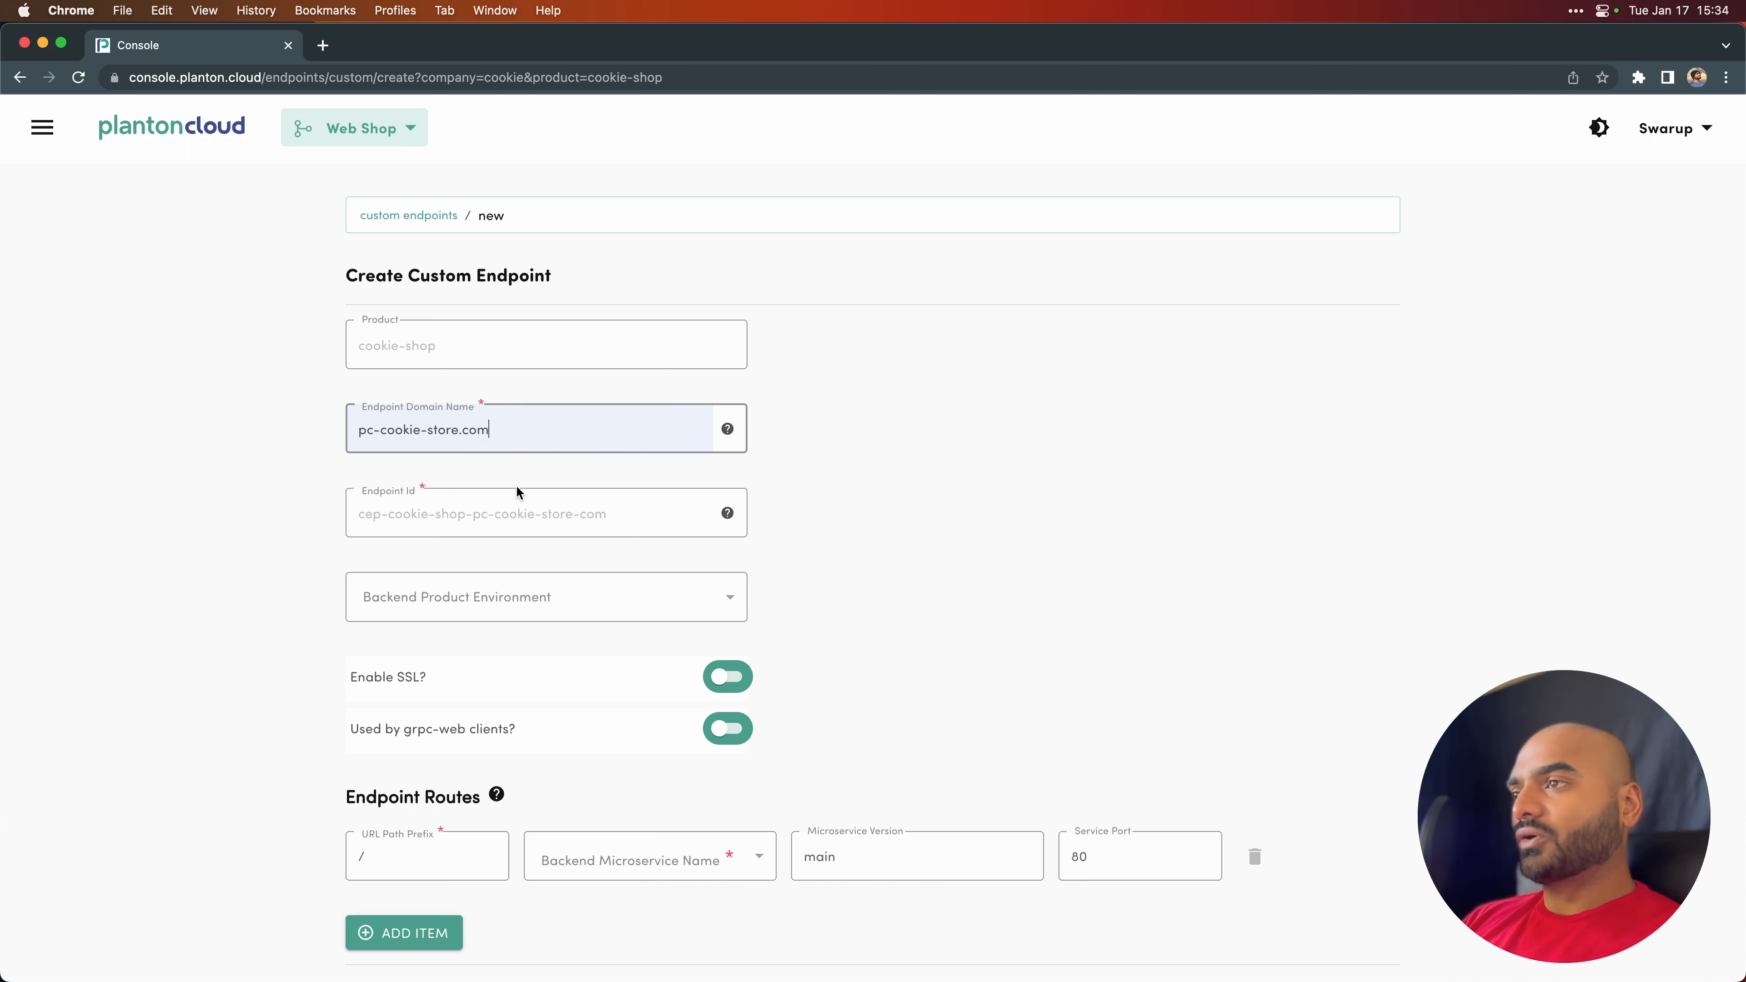
left_click_drag(498, 431, 353, 436)
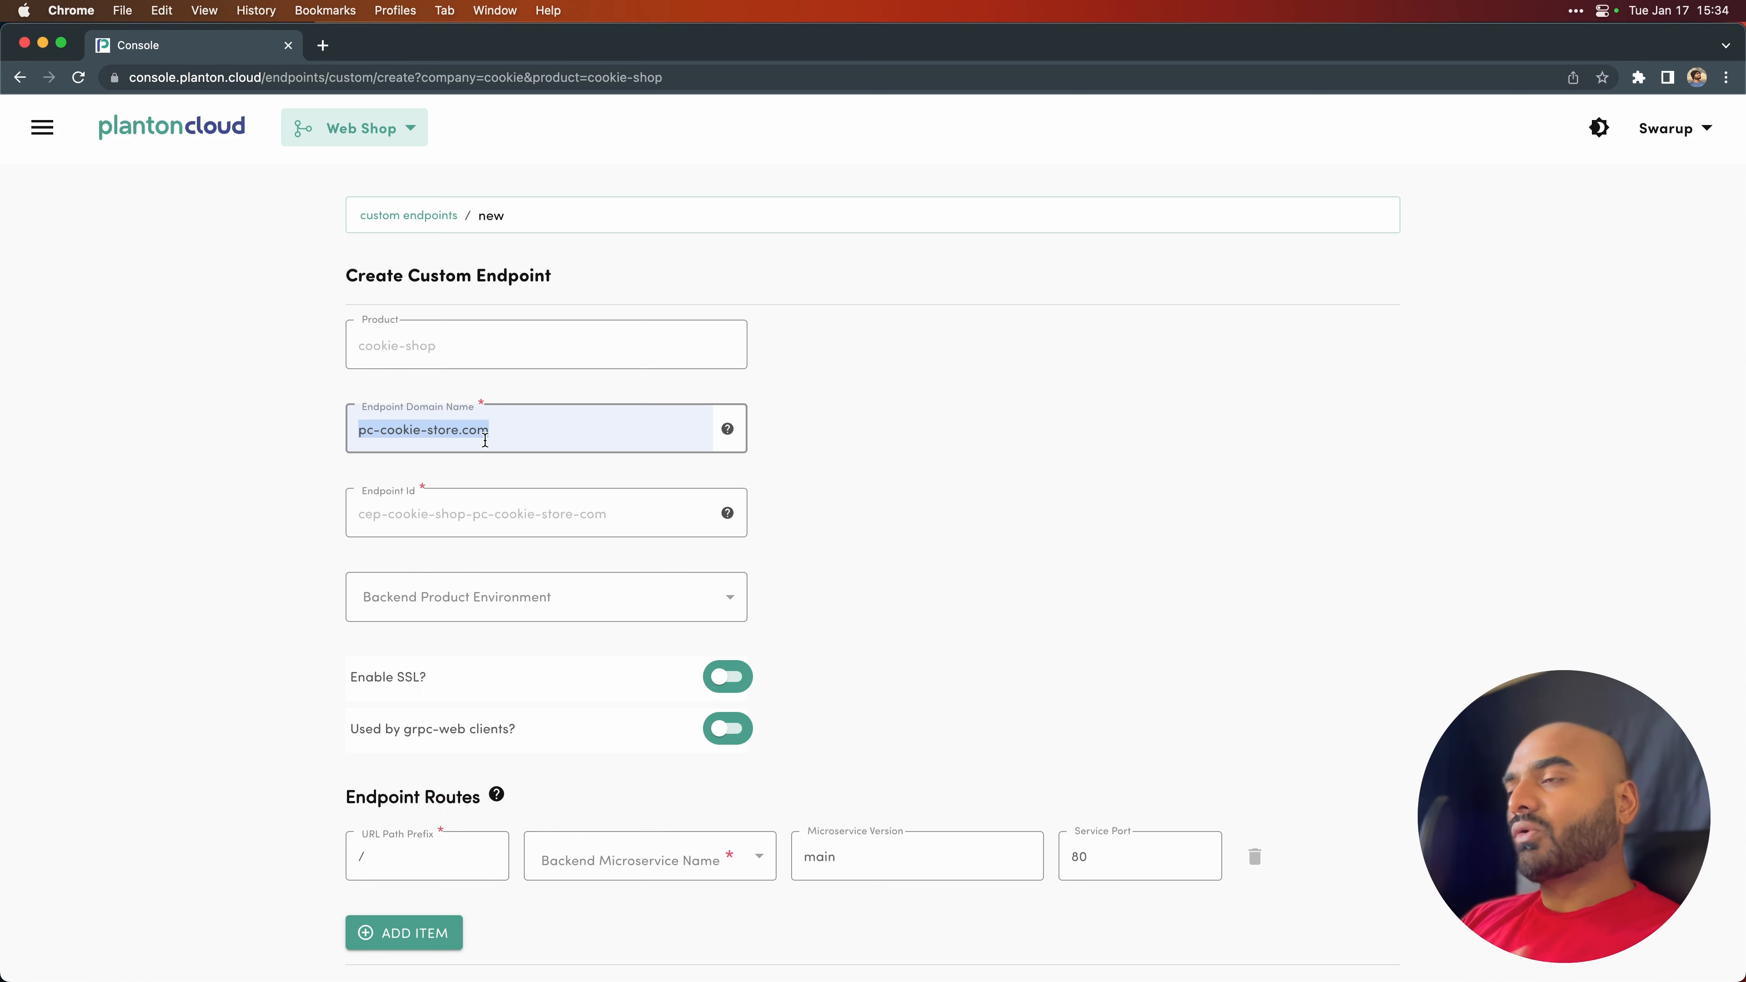
- Set the backend product environment of the pc-cookie-store.com endpoint to cookie-shop-prod and enable SSL
left_click(524, 595)
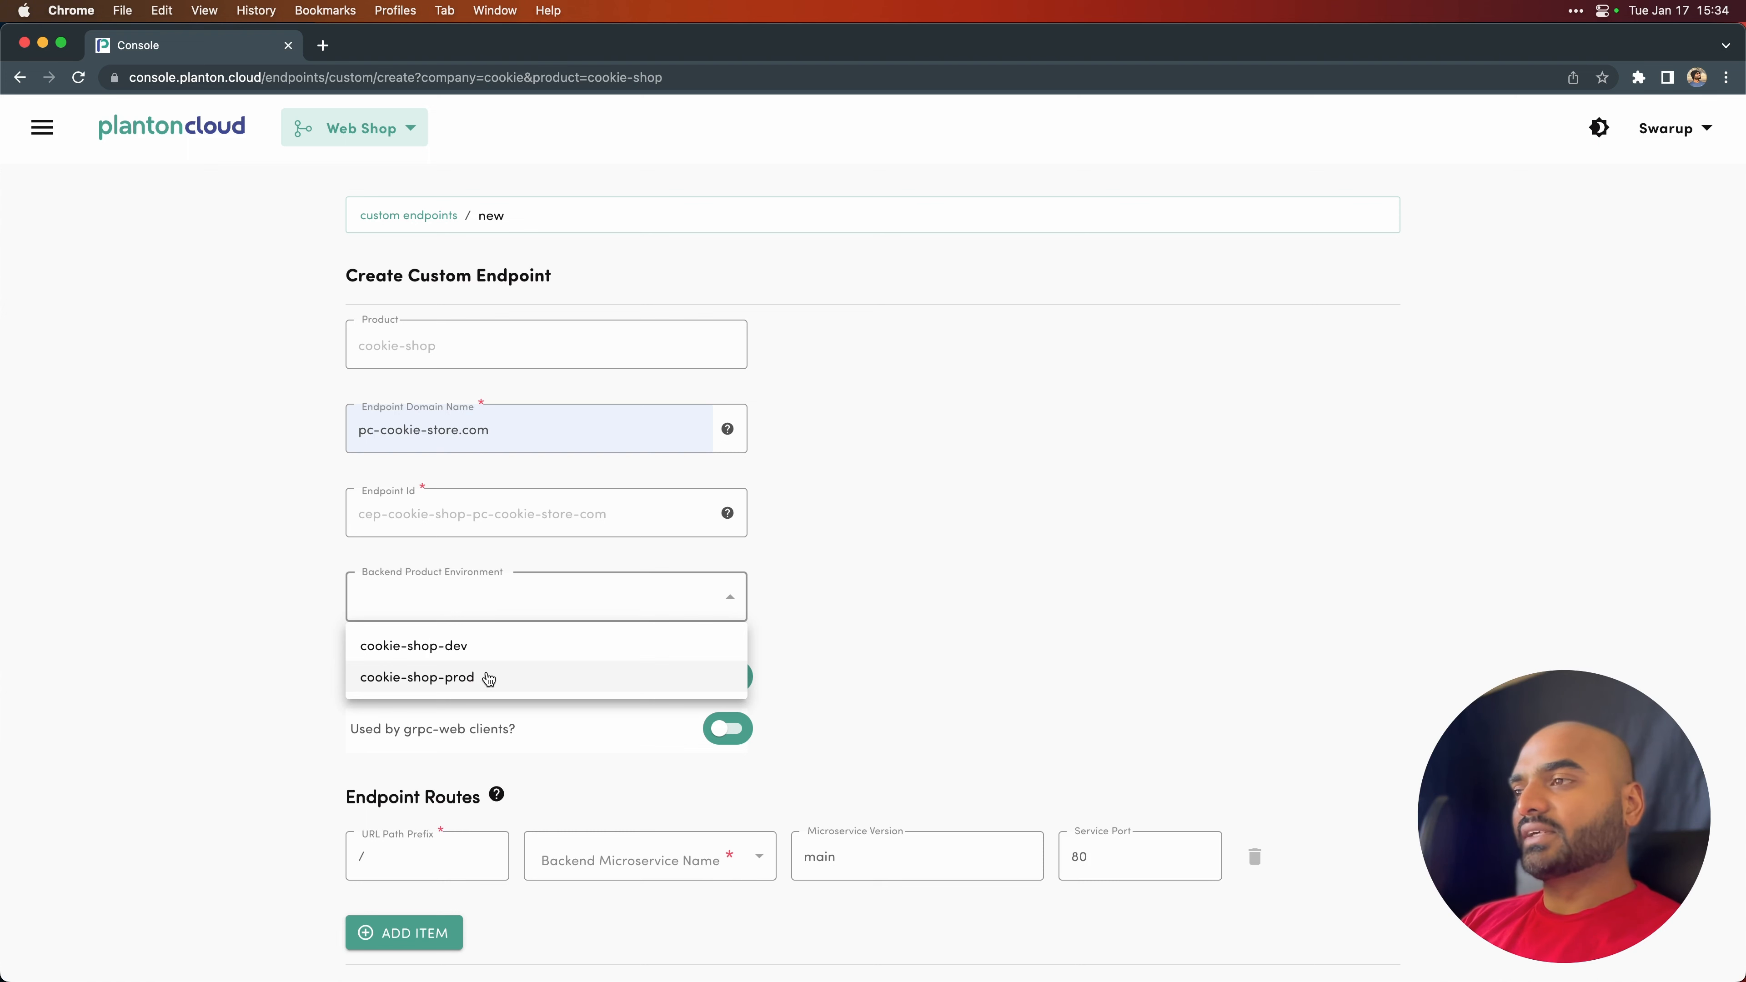
left_click(488, 679)
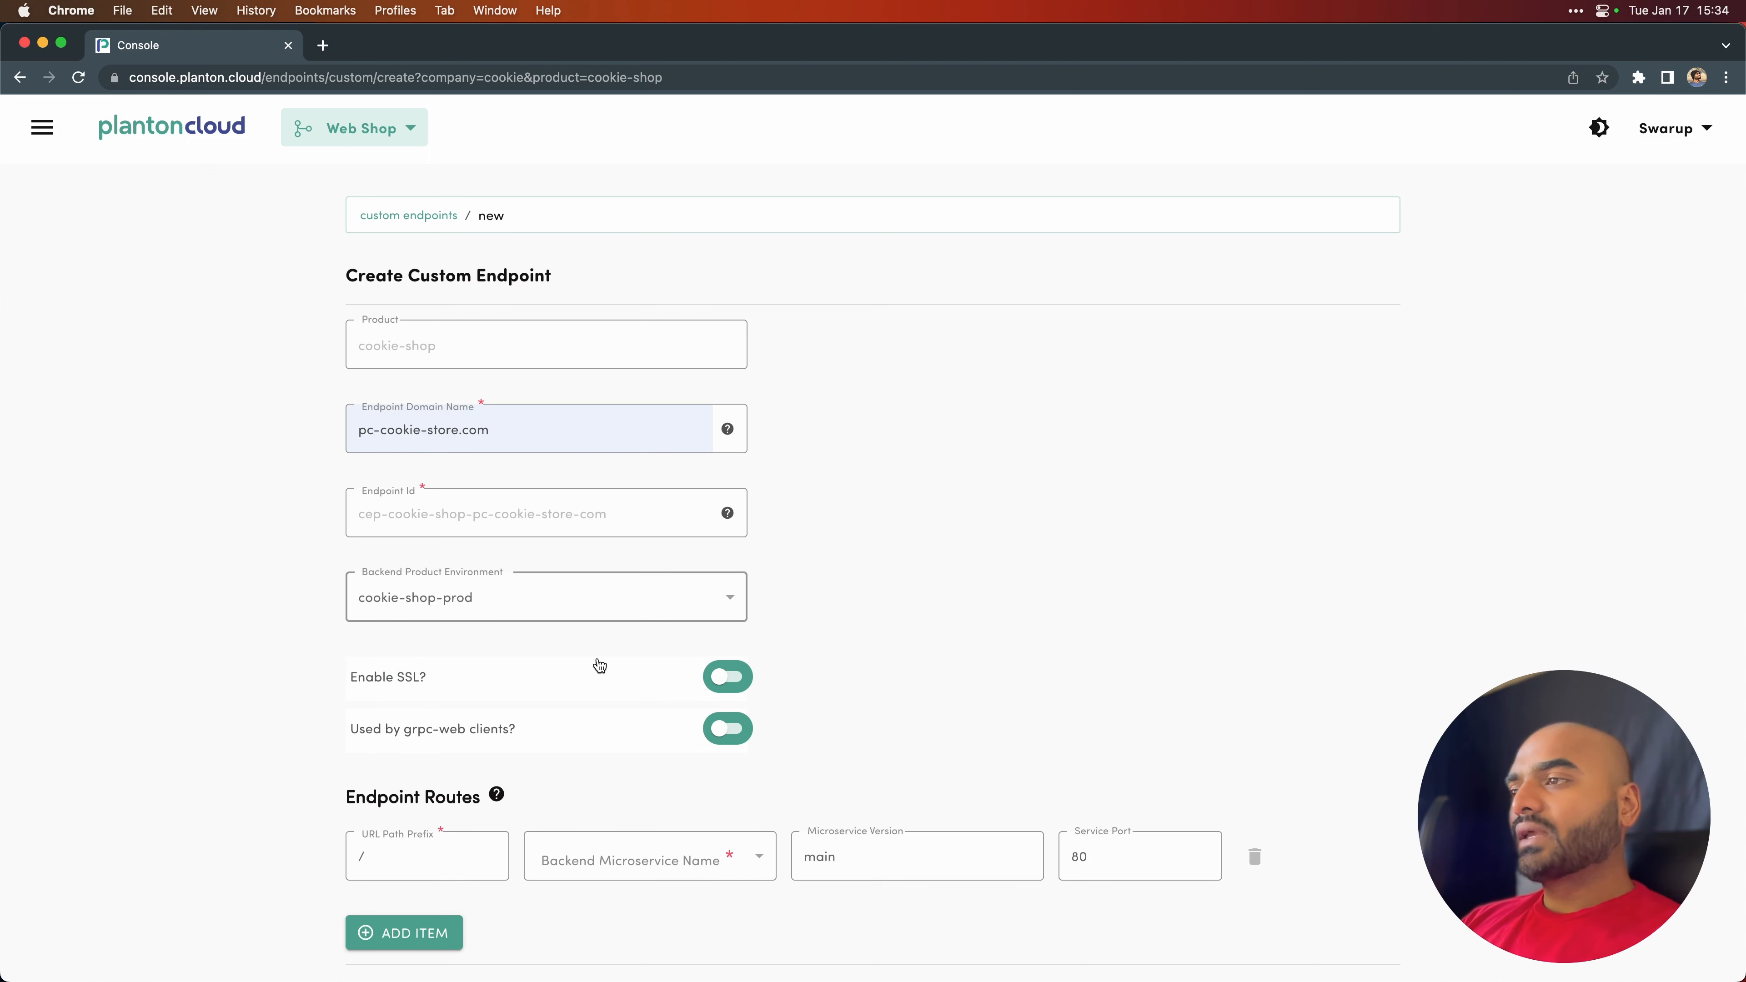
scroll(677, 655, "down", 1)
scroll(678, 655, "down", 2)
left_click(732, 589)
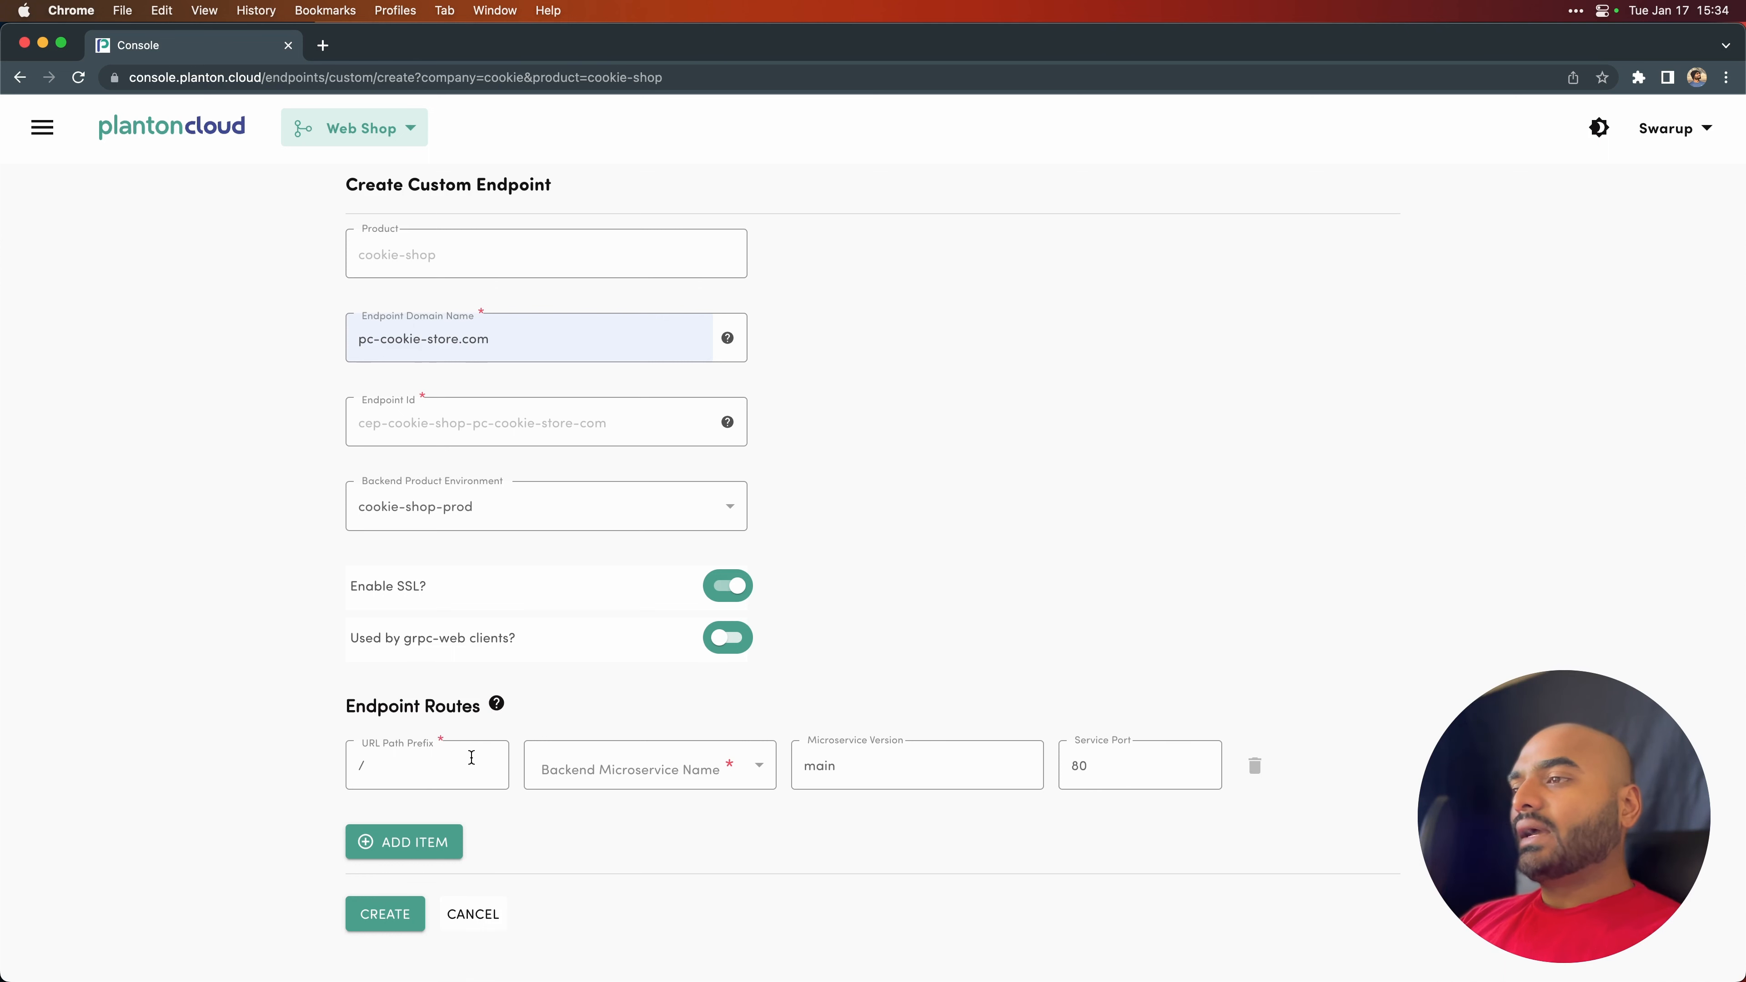
- Route the / path prefix to the website microservice and create the pc-cookie-store.com endpoint
left_click(593, 766)
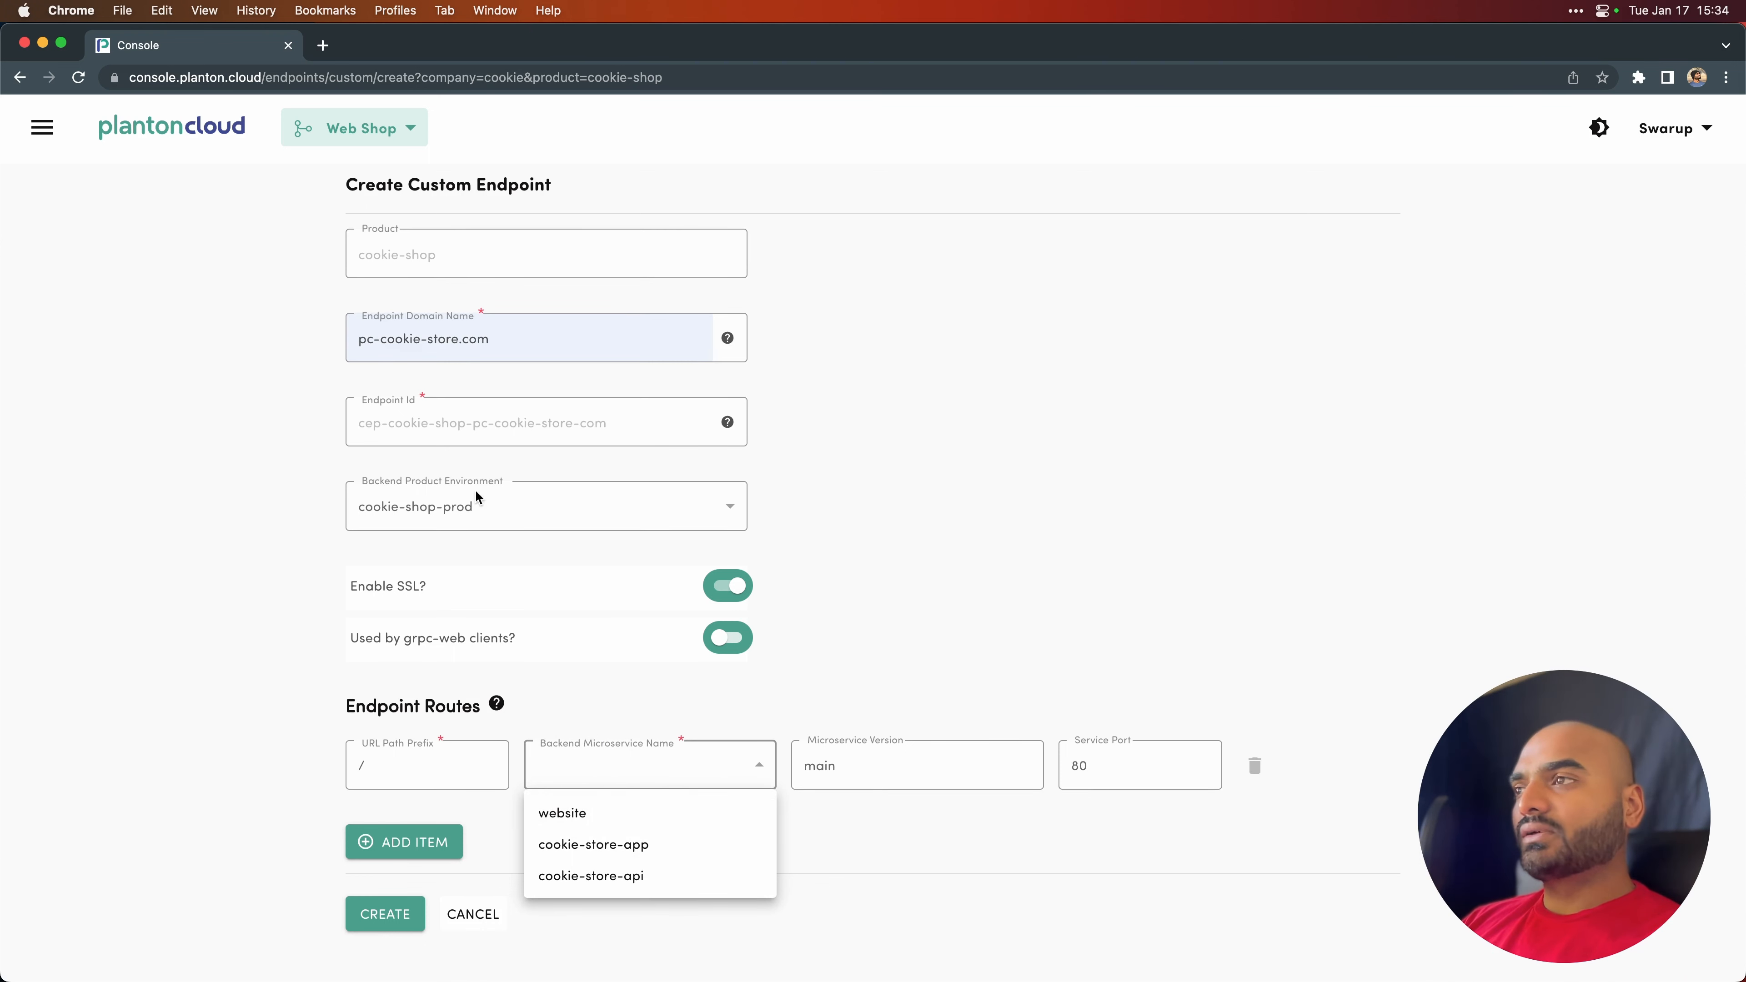
left_click(588, 816)
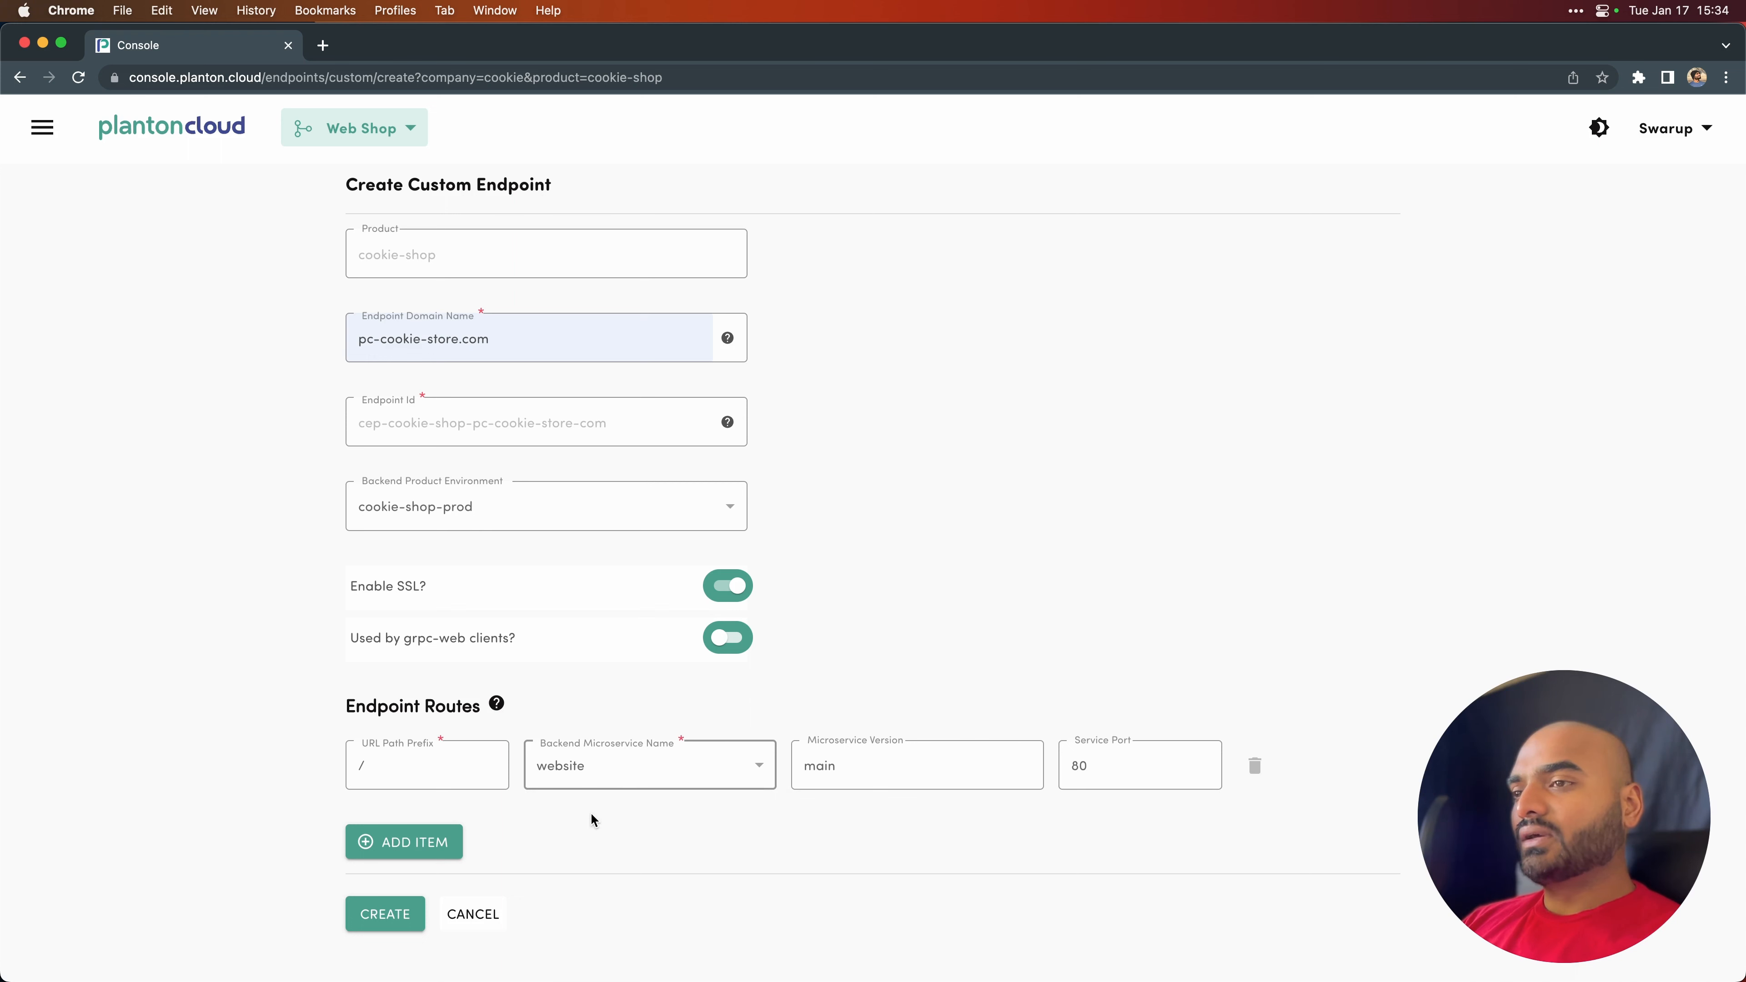
left_click(400, 913)
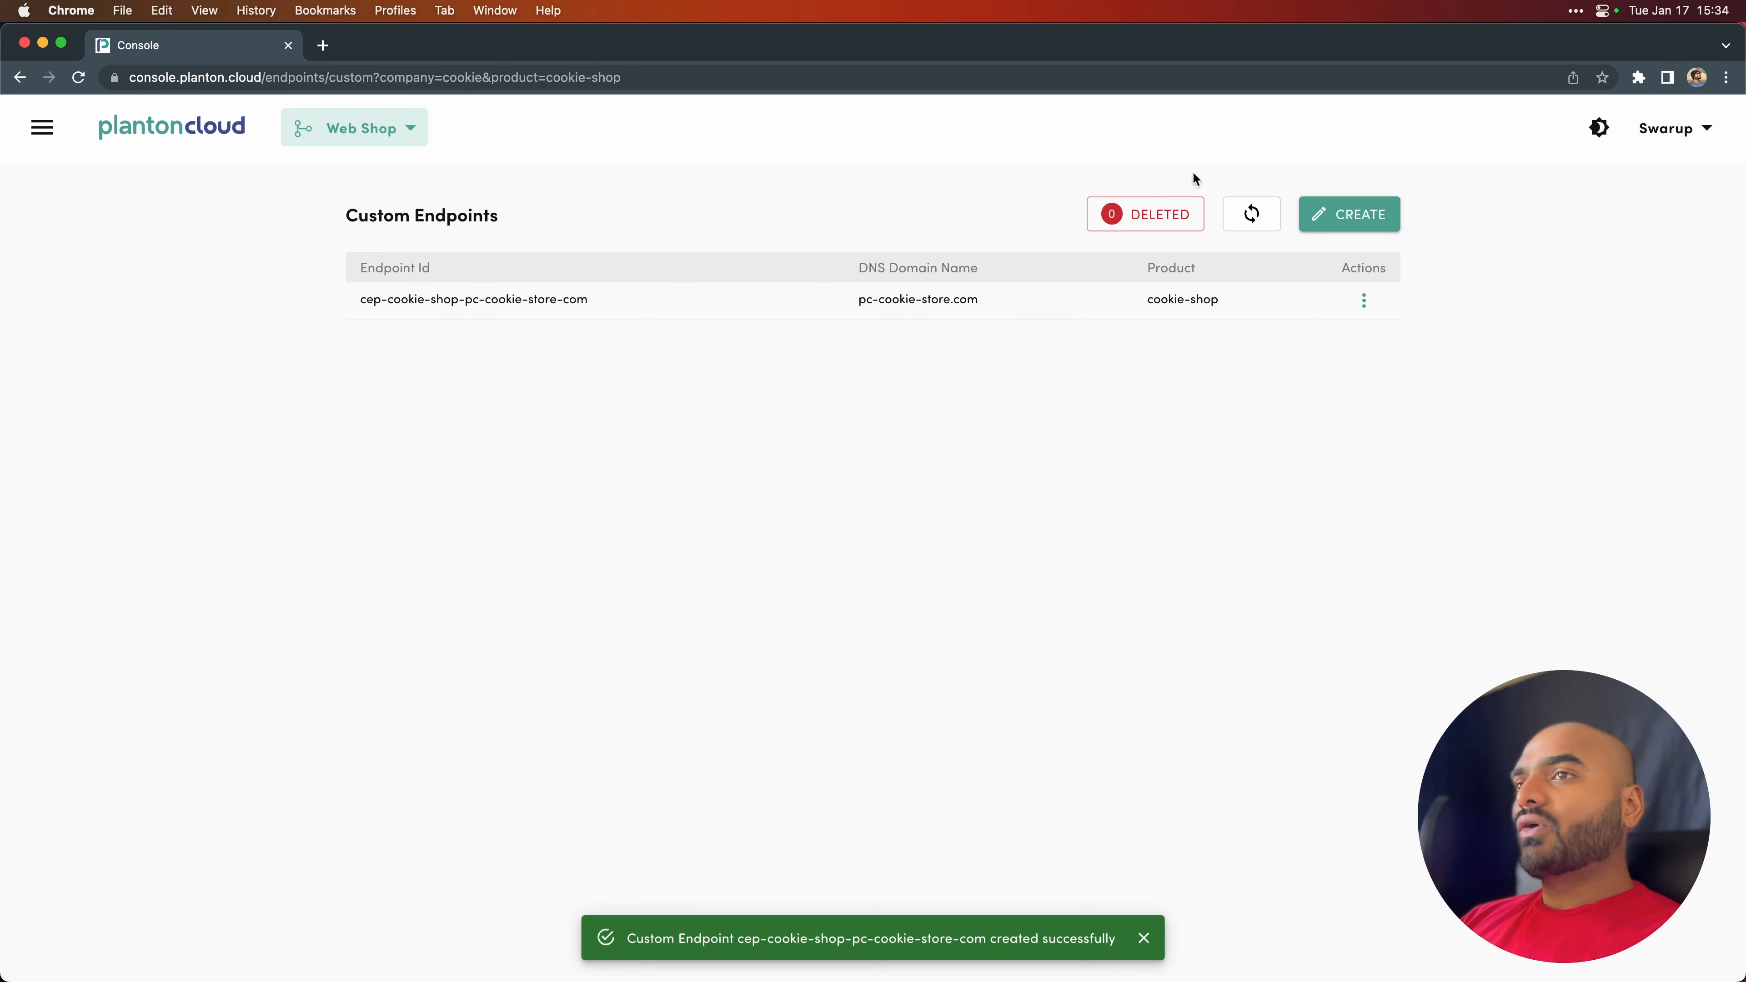
- Start another custom endpoint with the endpoint domain name app.pc-cookie-store.com
left_click(1349, 214)
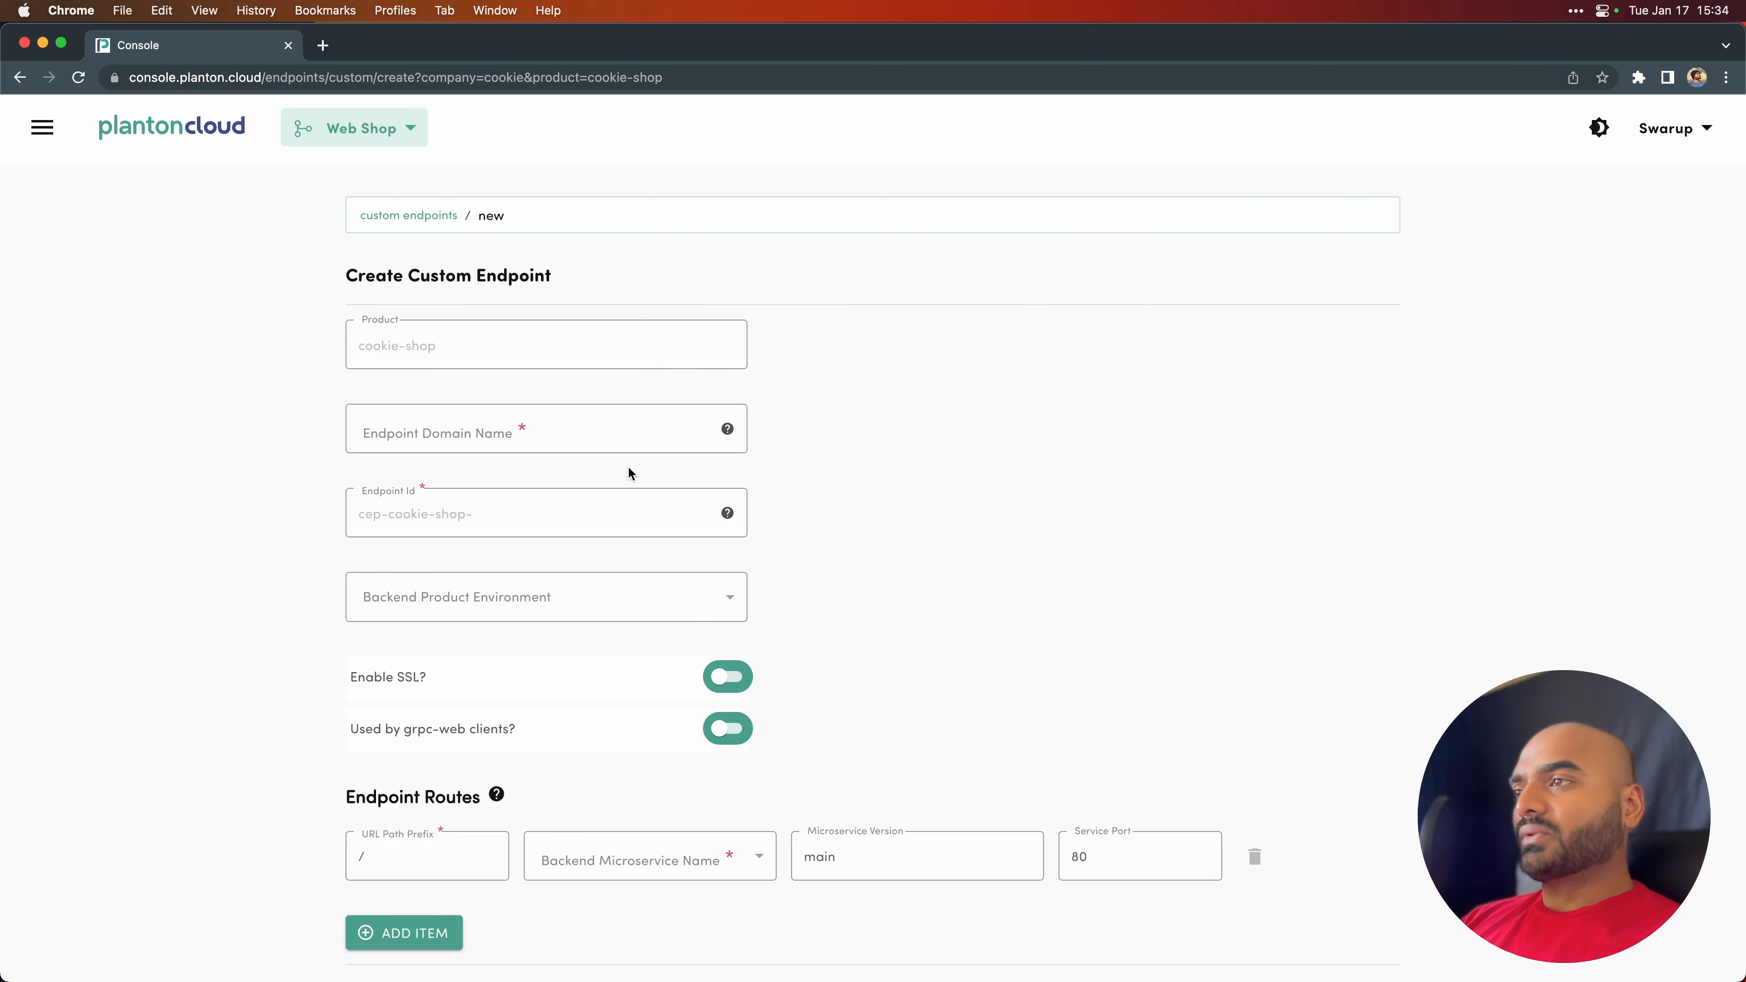
left_click(590, 430)
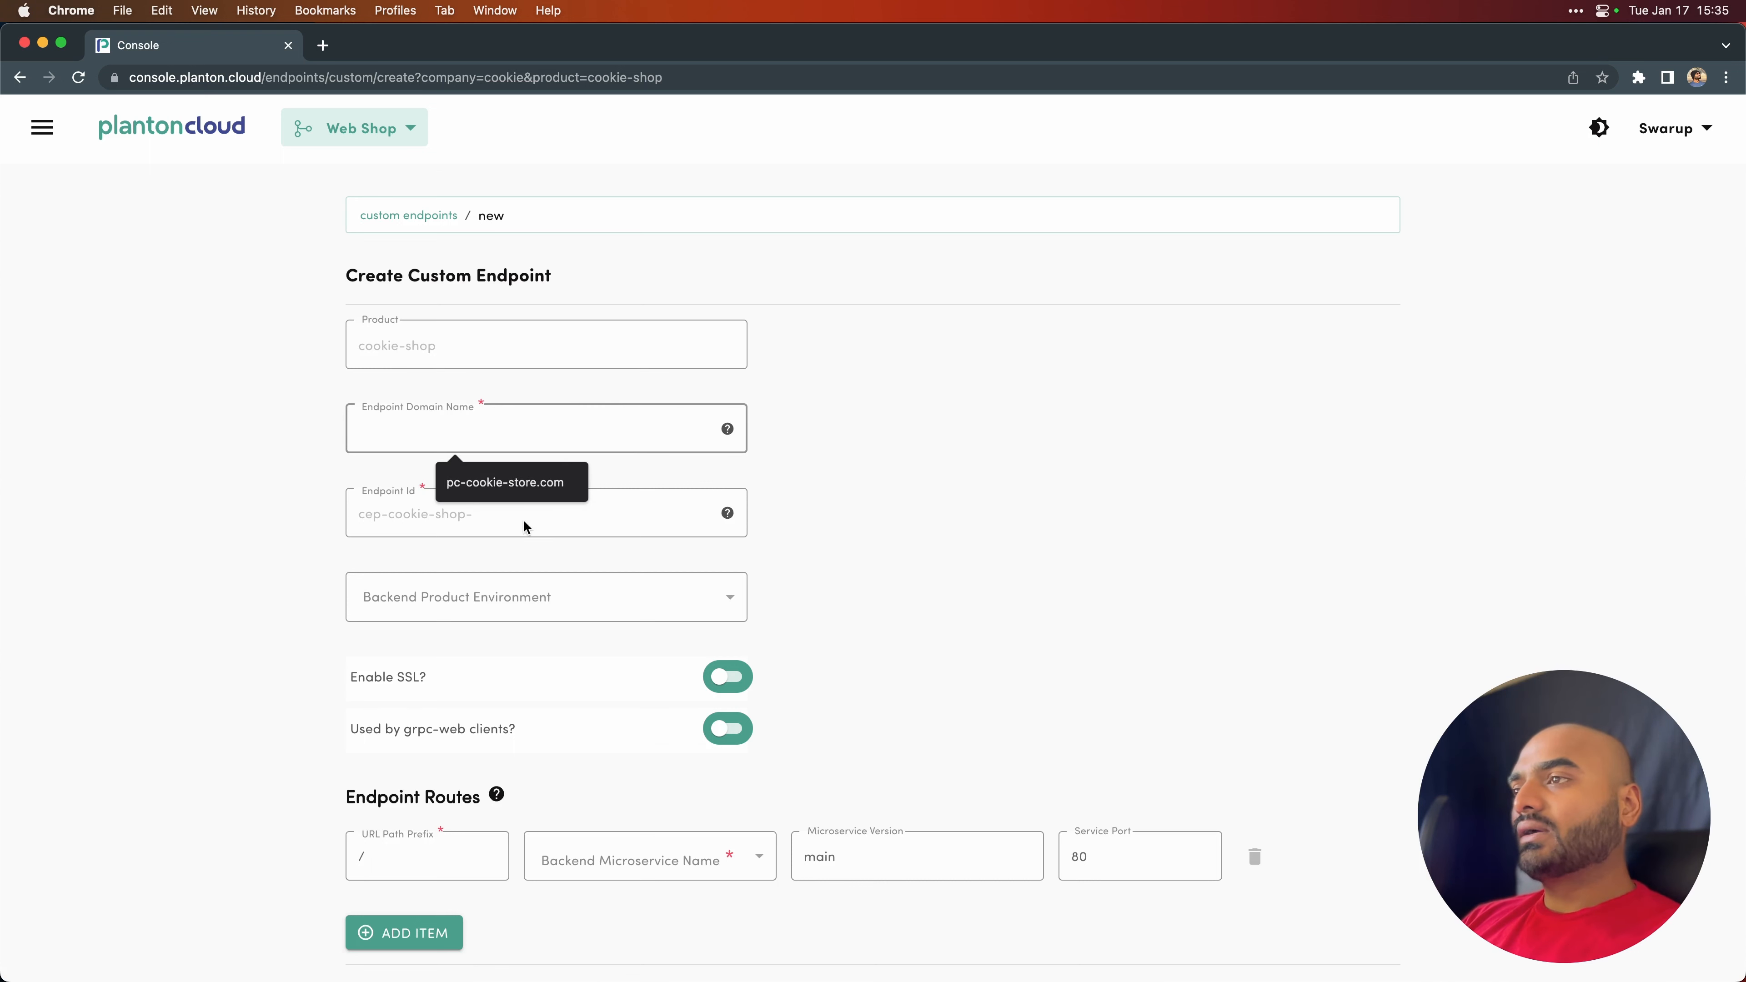
left_click(525, 485)
type("app.pc-cookie-store.com")
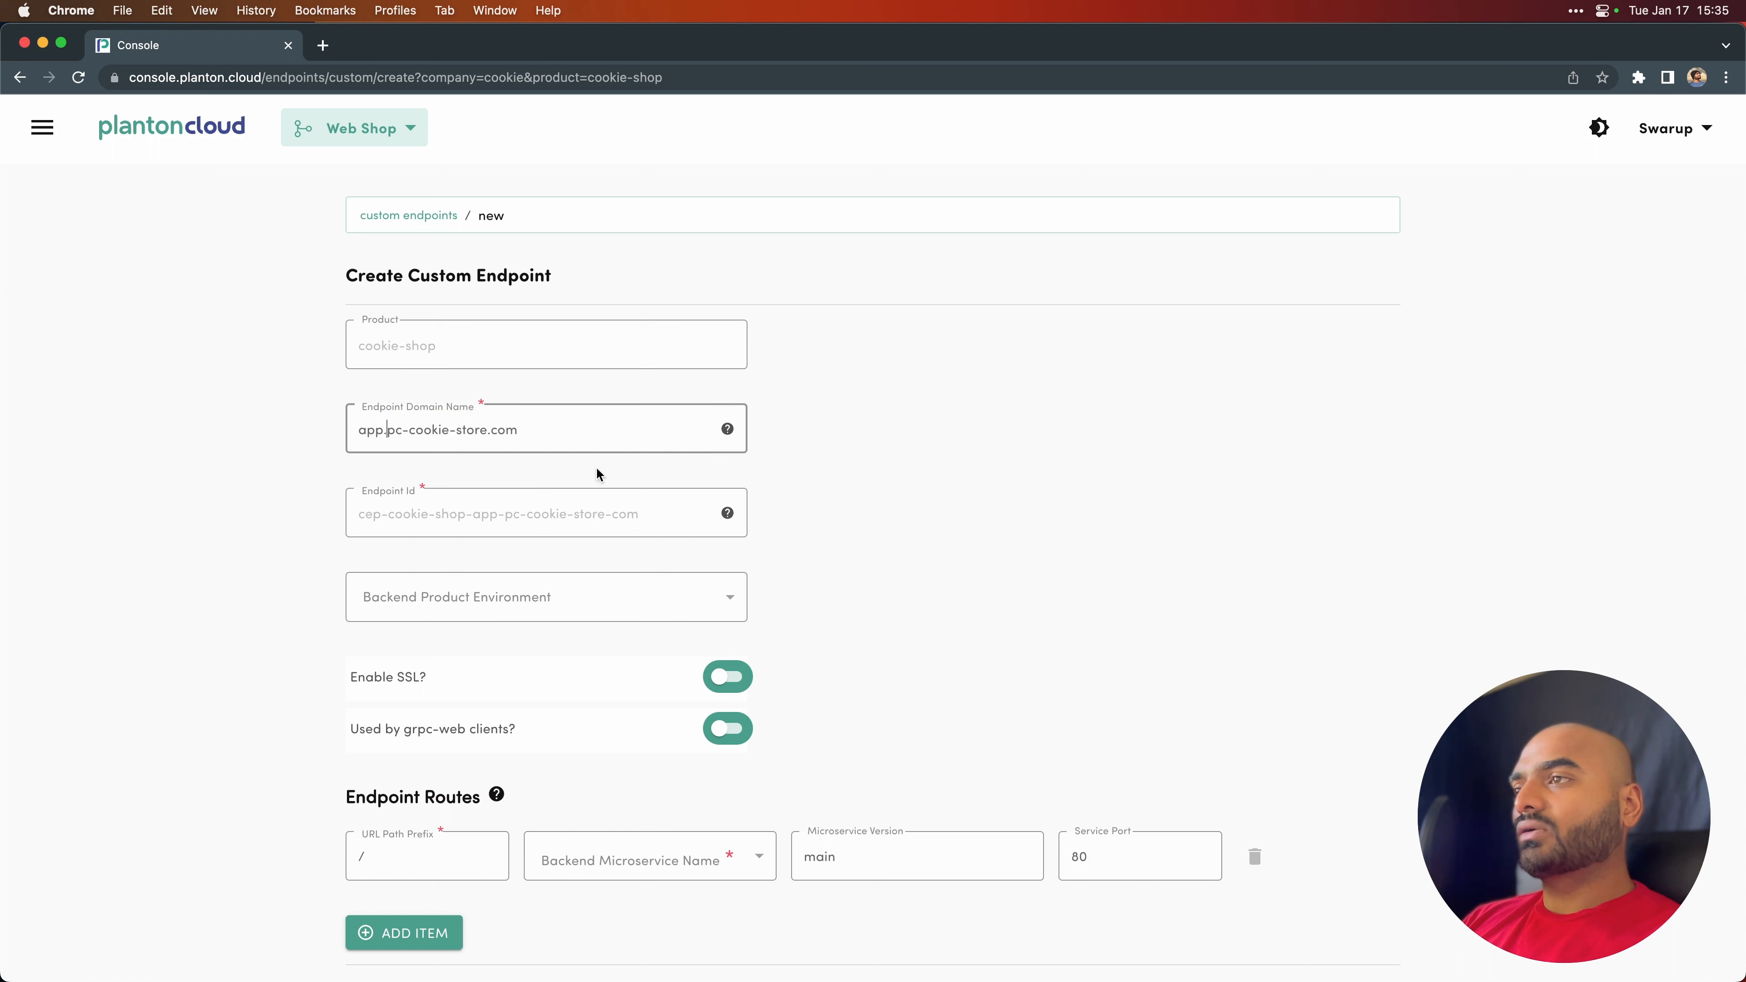
left_click(546, 433)
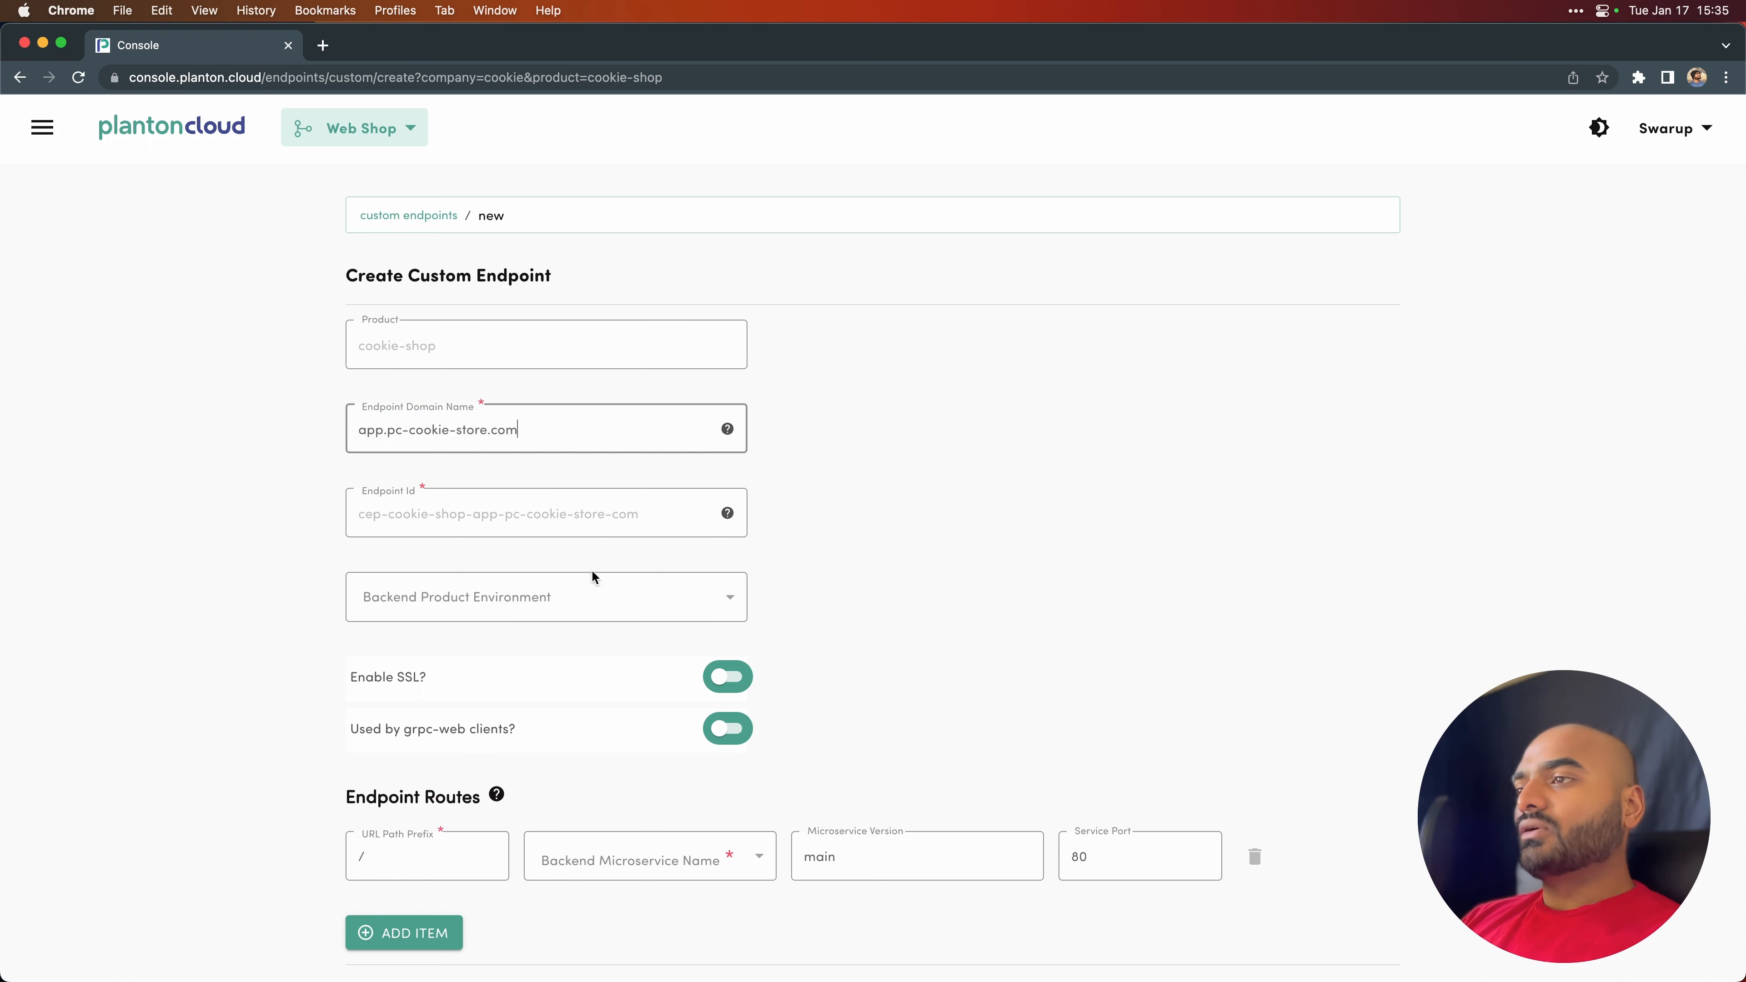
- Set the backend product environment of the app.pc-cookie-store.com endpoint to cookie-shop-prod and enable SSL
left_click(589, 594)
left_click(519, 679)
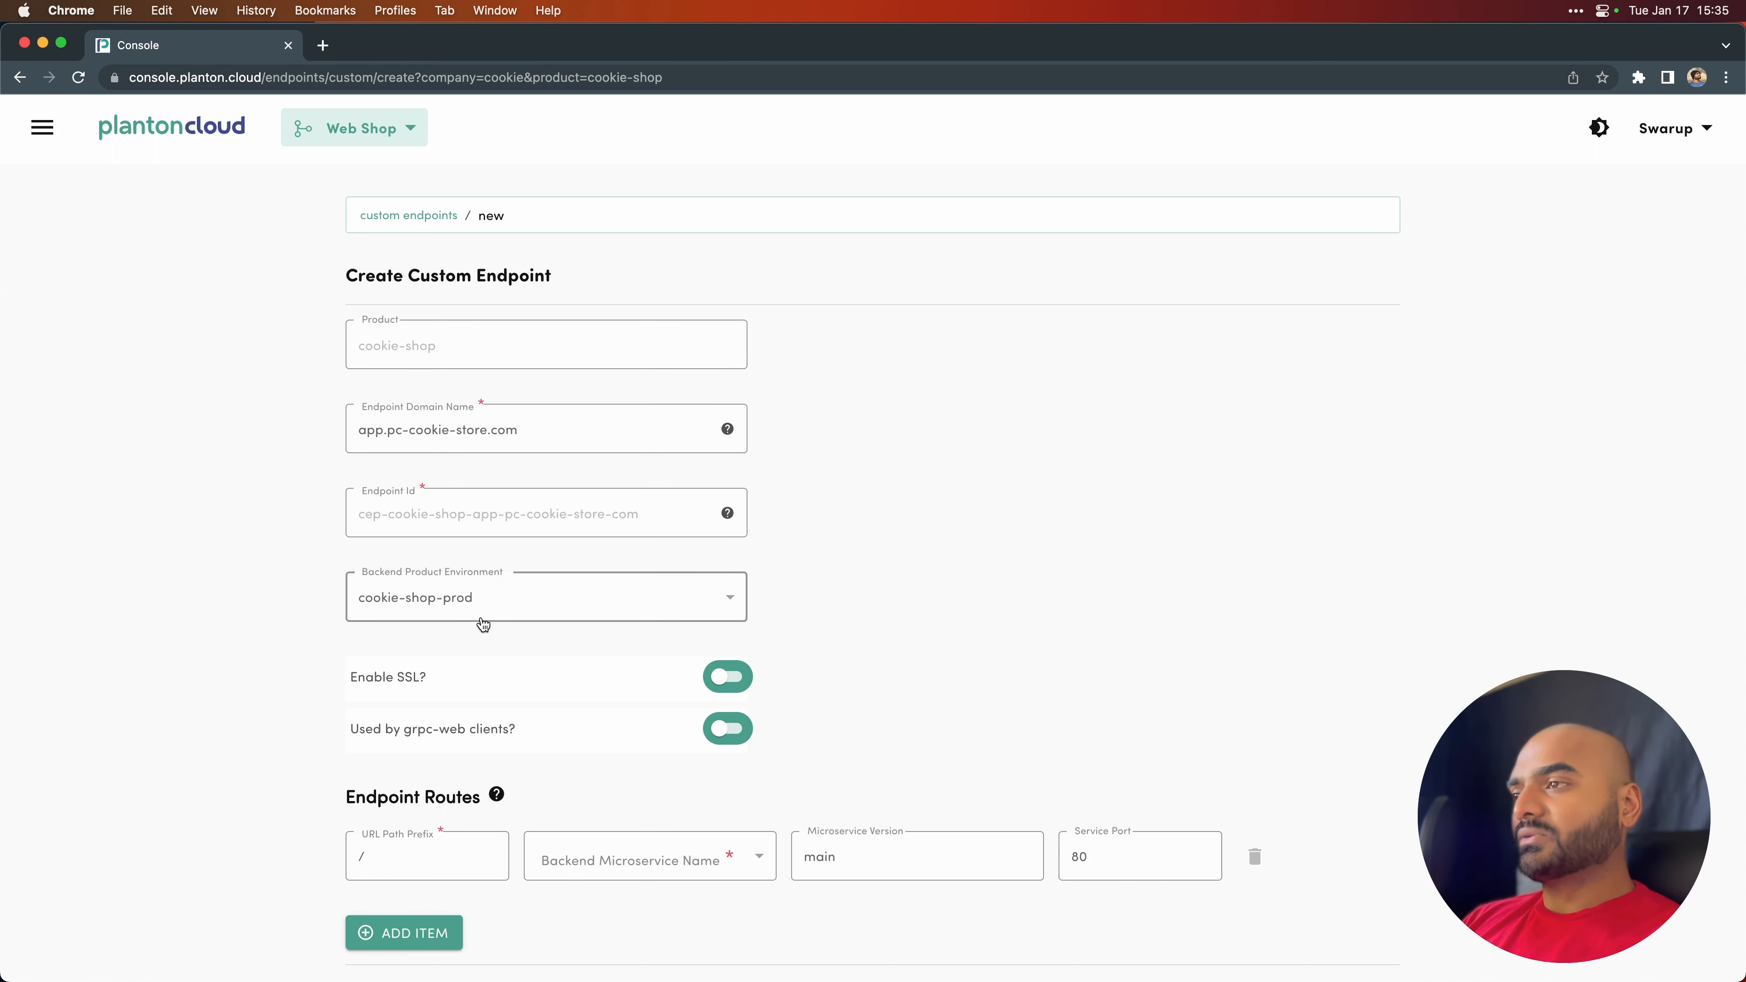
left_click(733, 688)
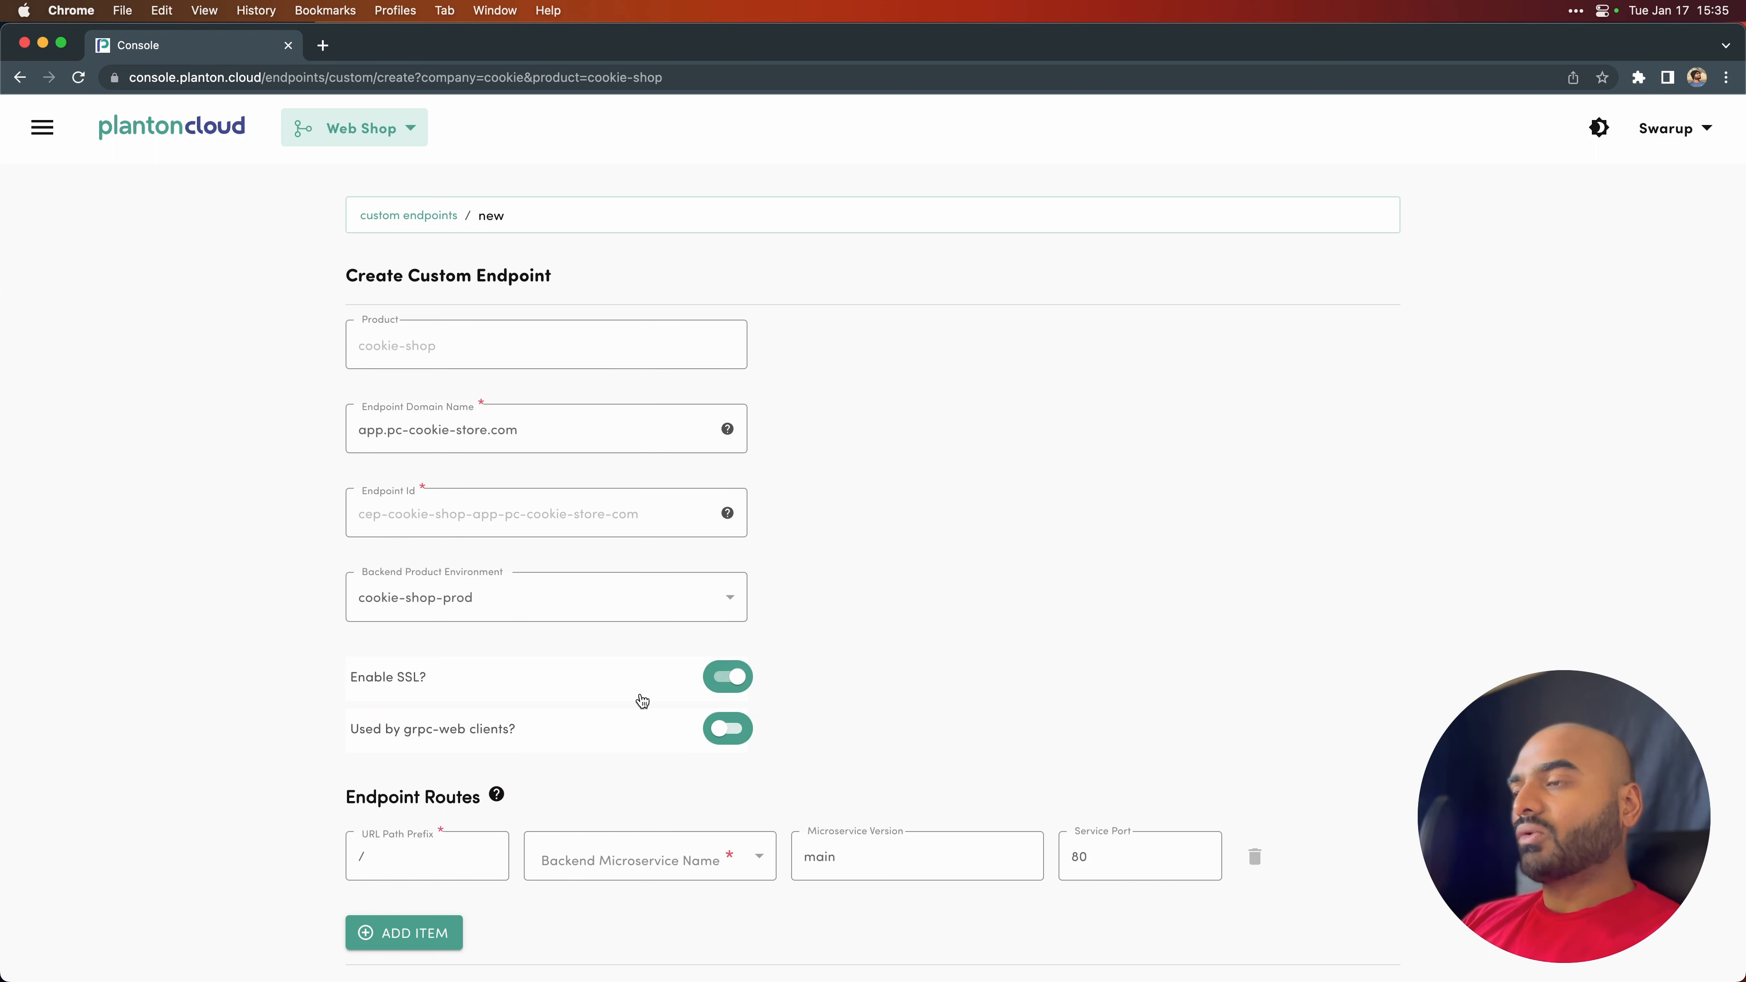
- Route the / path prefix to the cookie-store-app microservice and create the app.pc-cookie-store.com endpoint
left_click(607, 866)
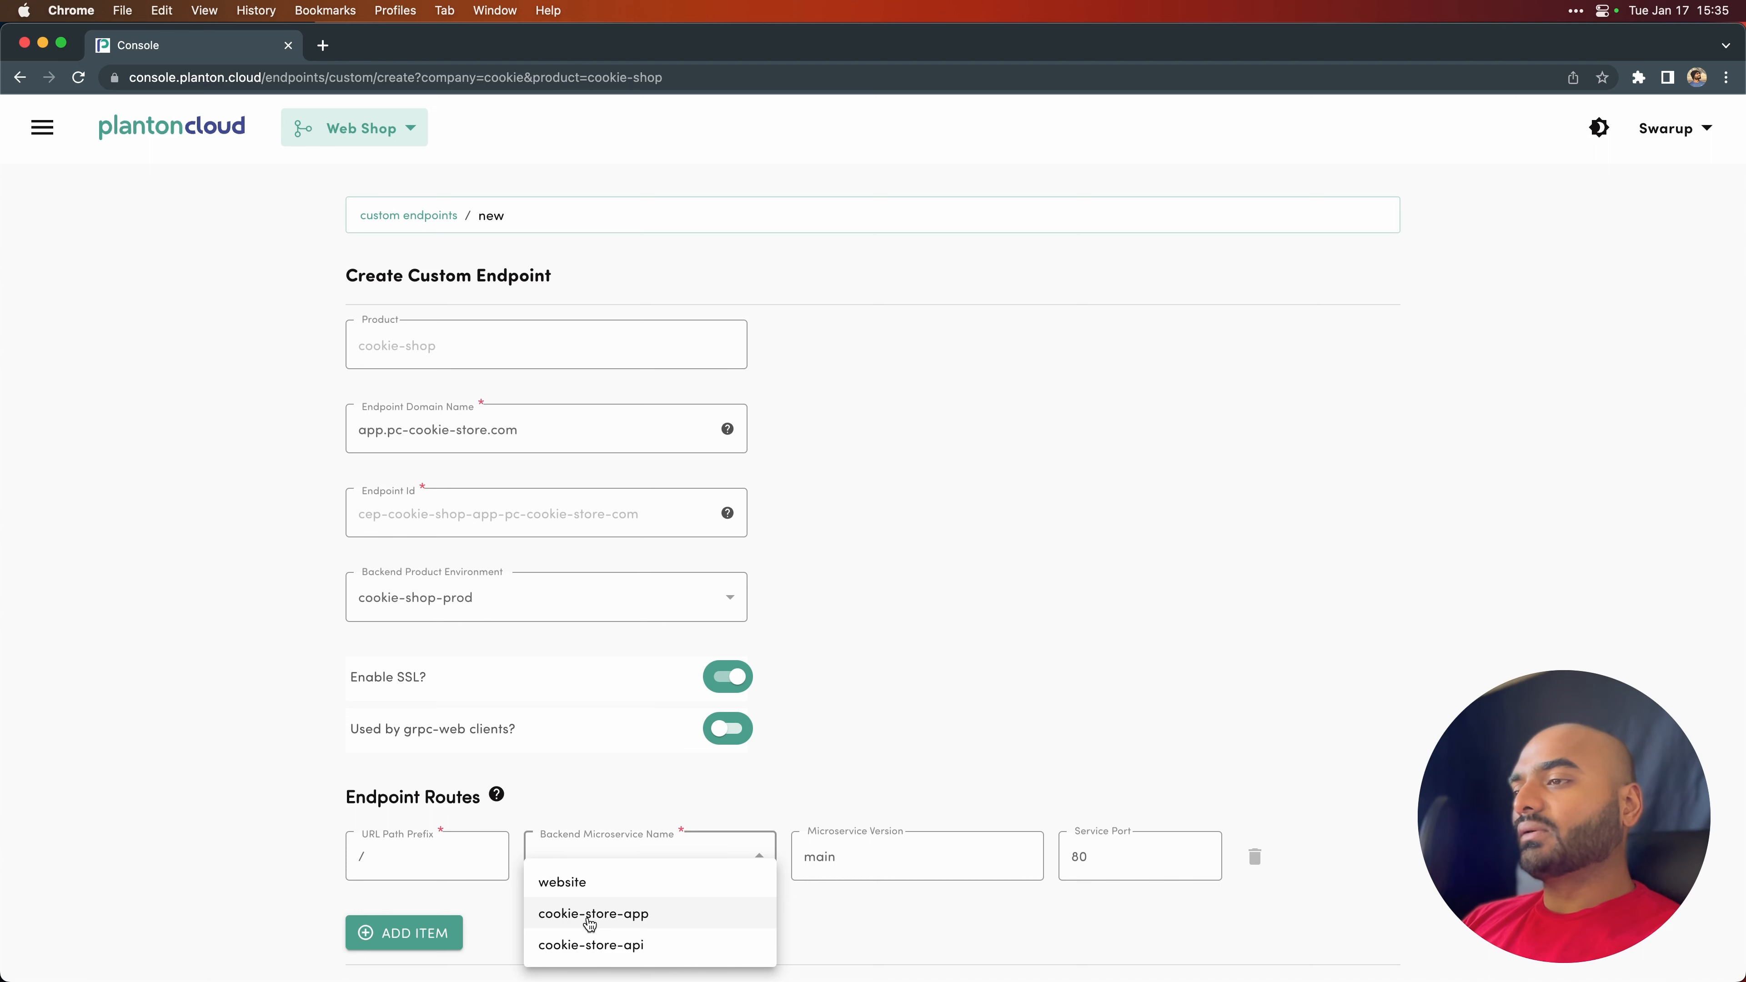
left_click(619, 918)
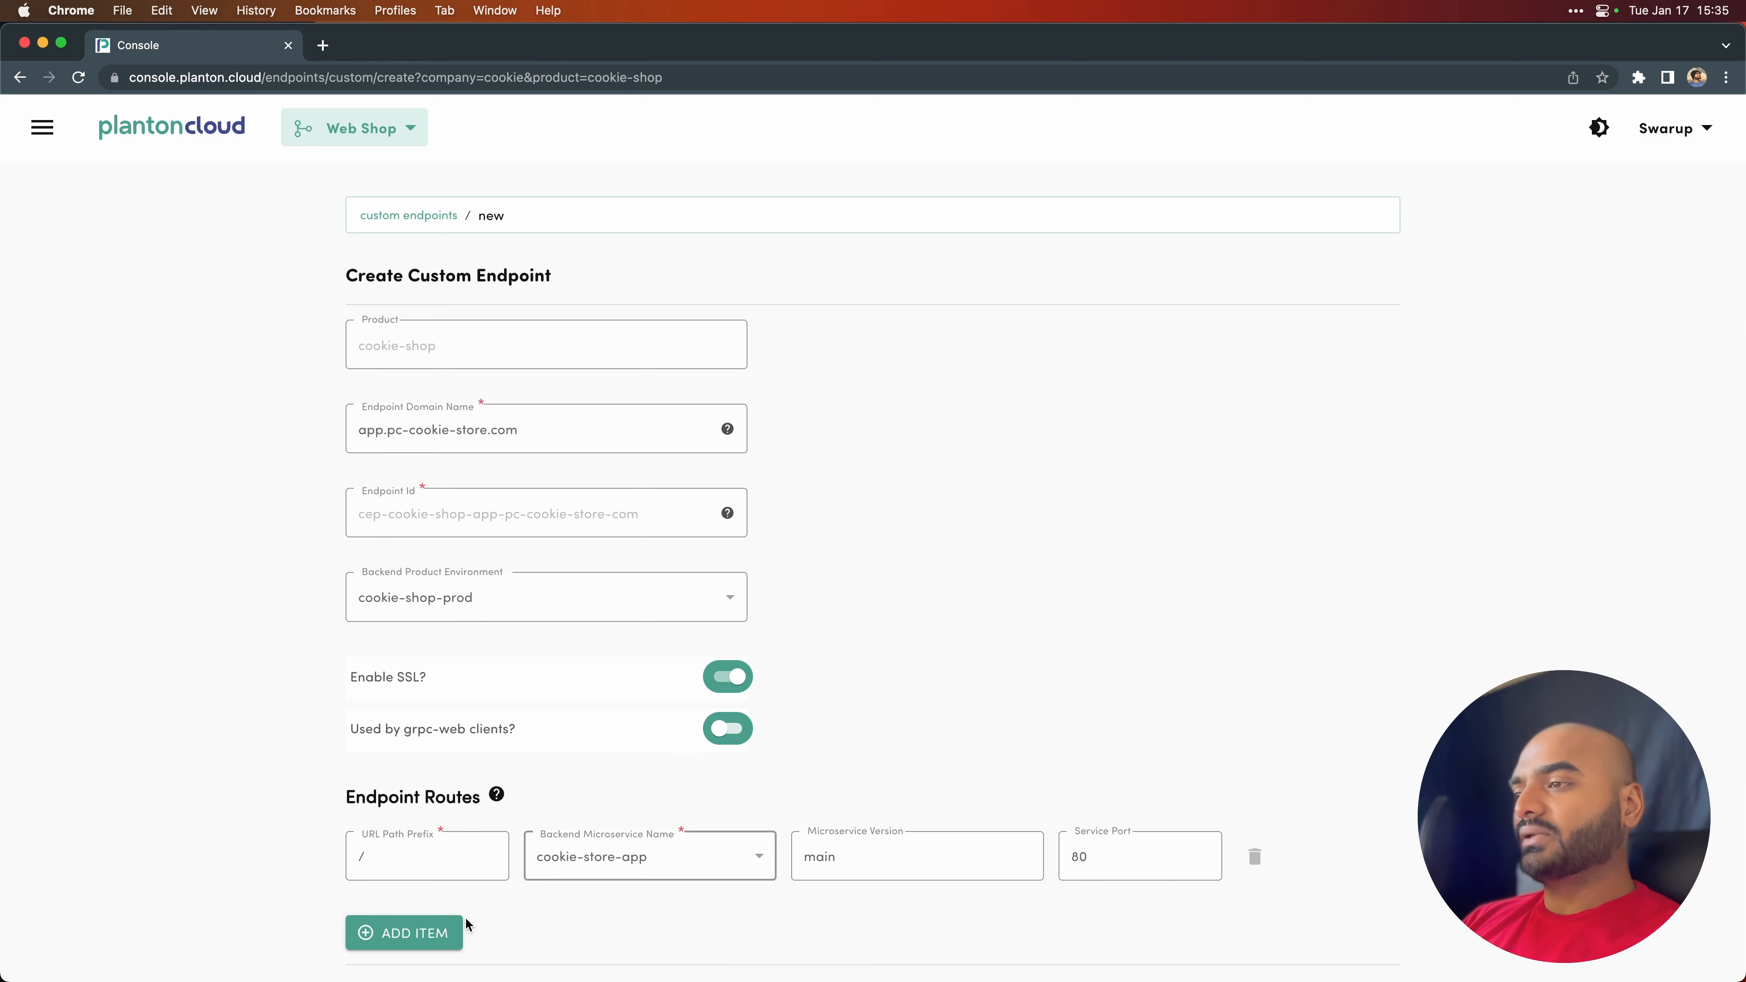
scroll(577, 956, "down", 2)
left_click(406, 917)
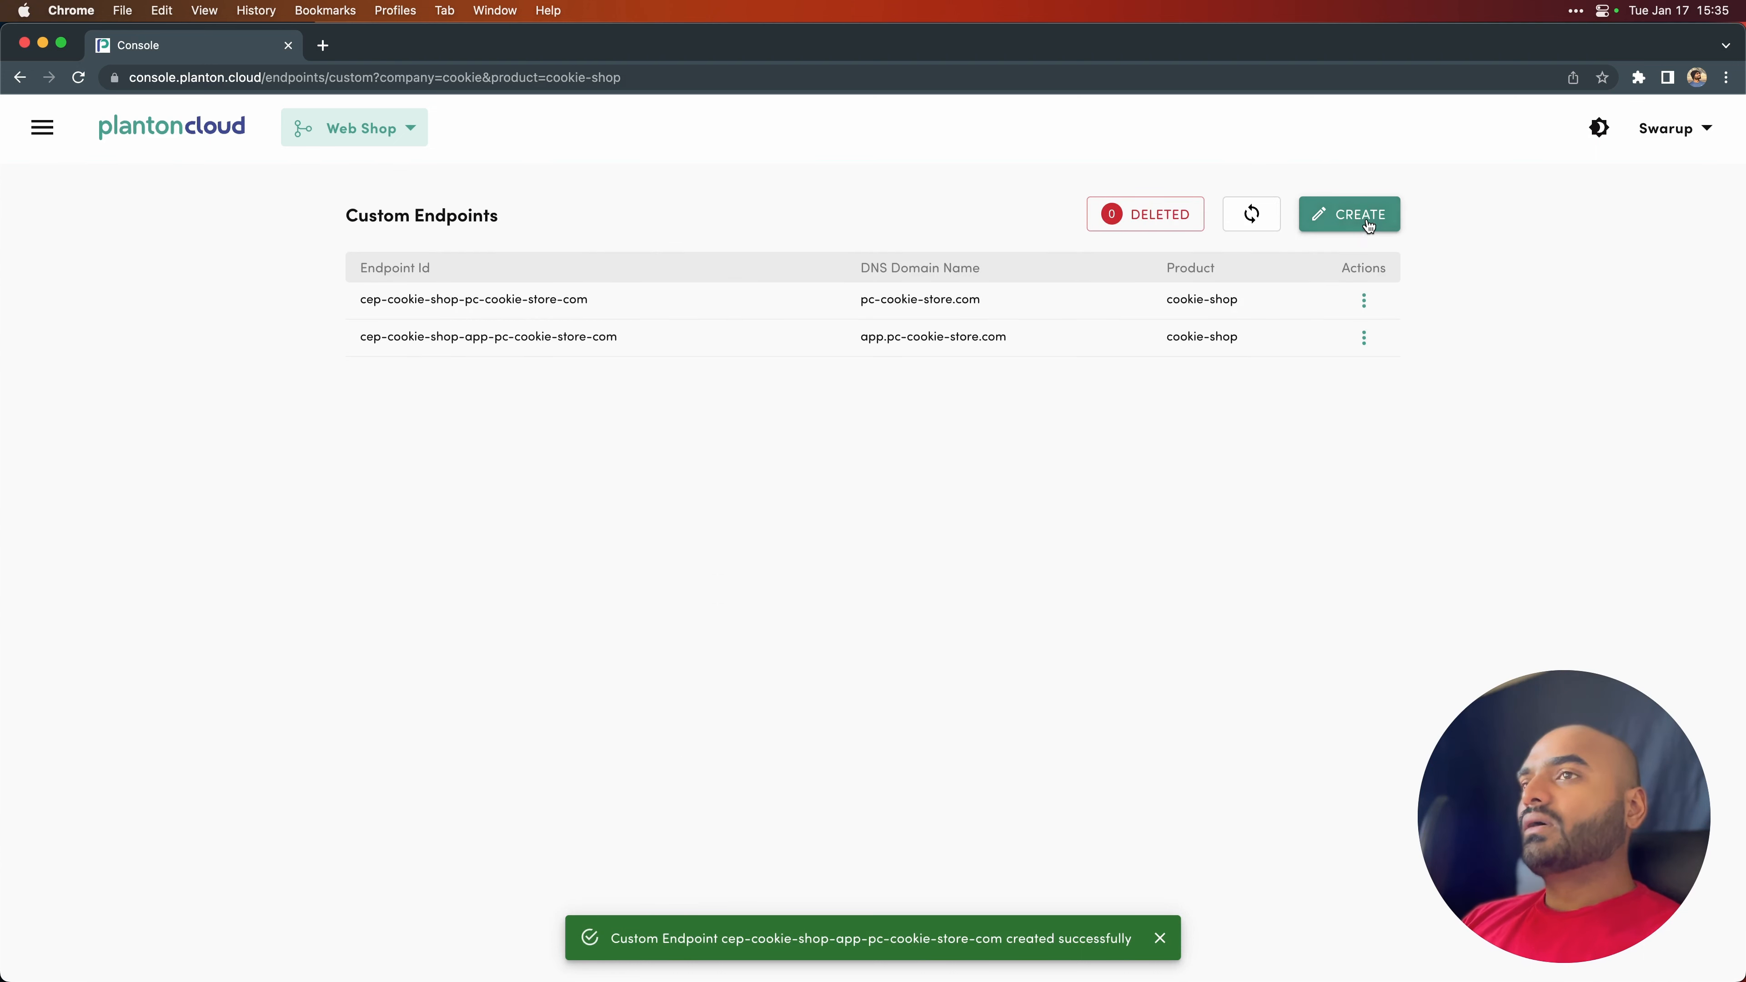
- Start a third custom endpoint with the endpoint domain name api.pc-cookie-store.com
left_click(1349, 215)
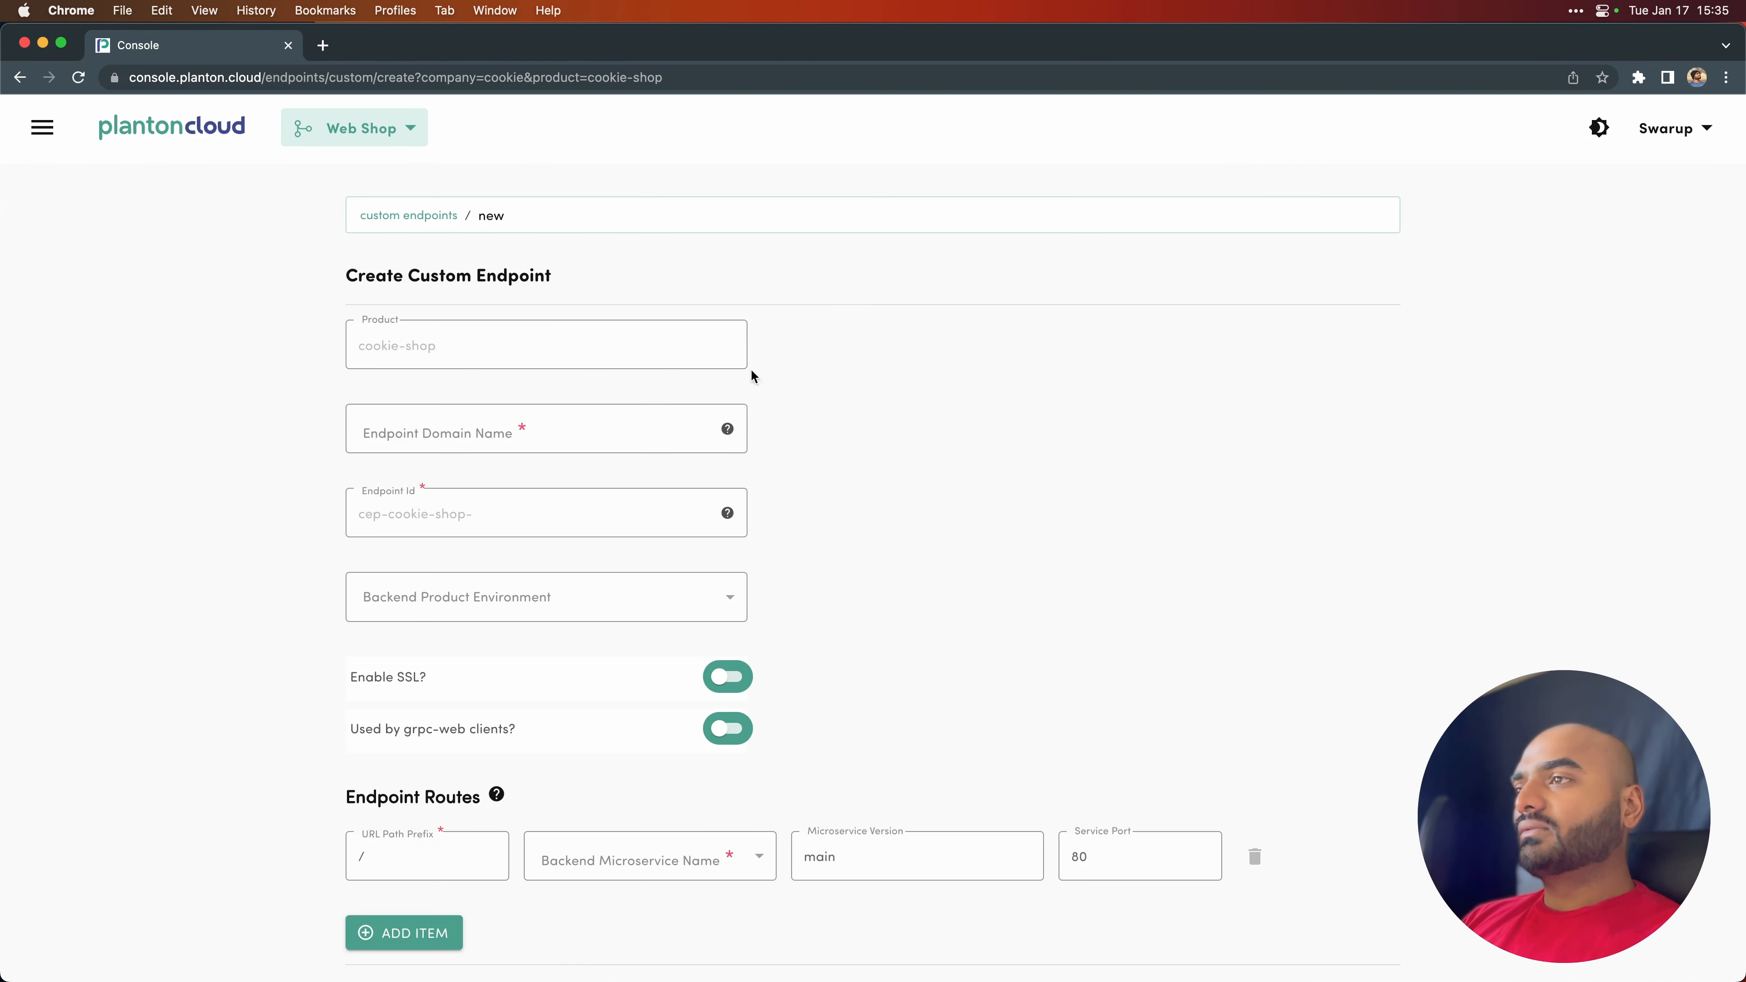
left_click(506, 439)
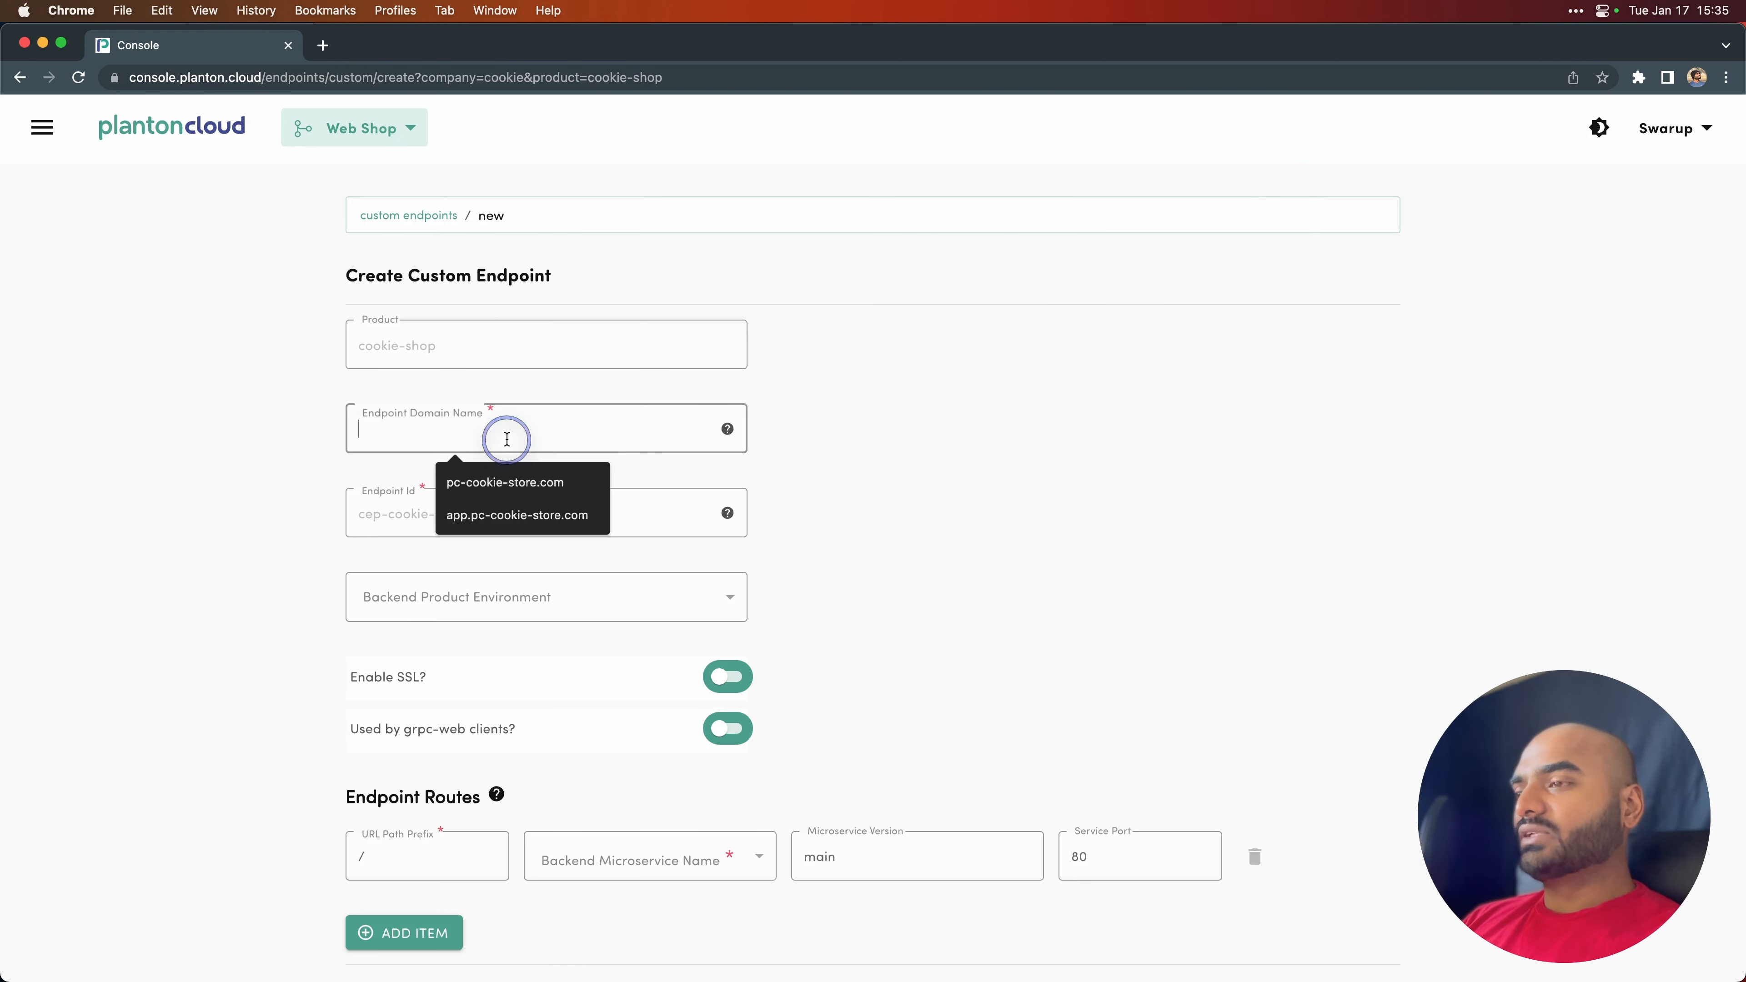
type("api")
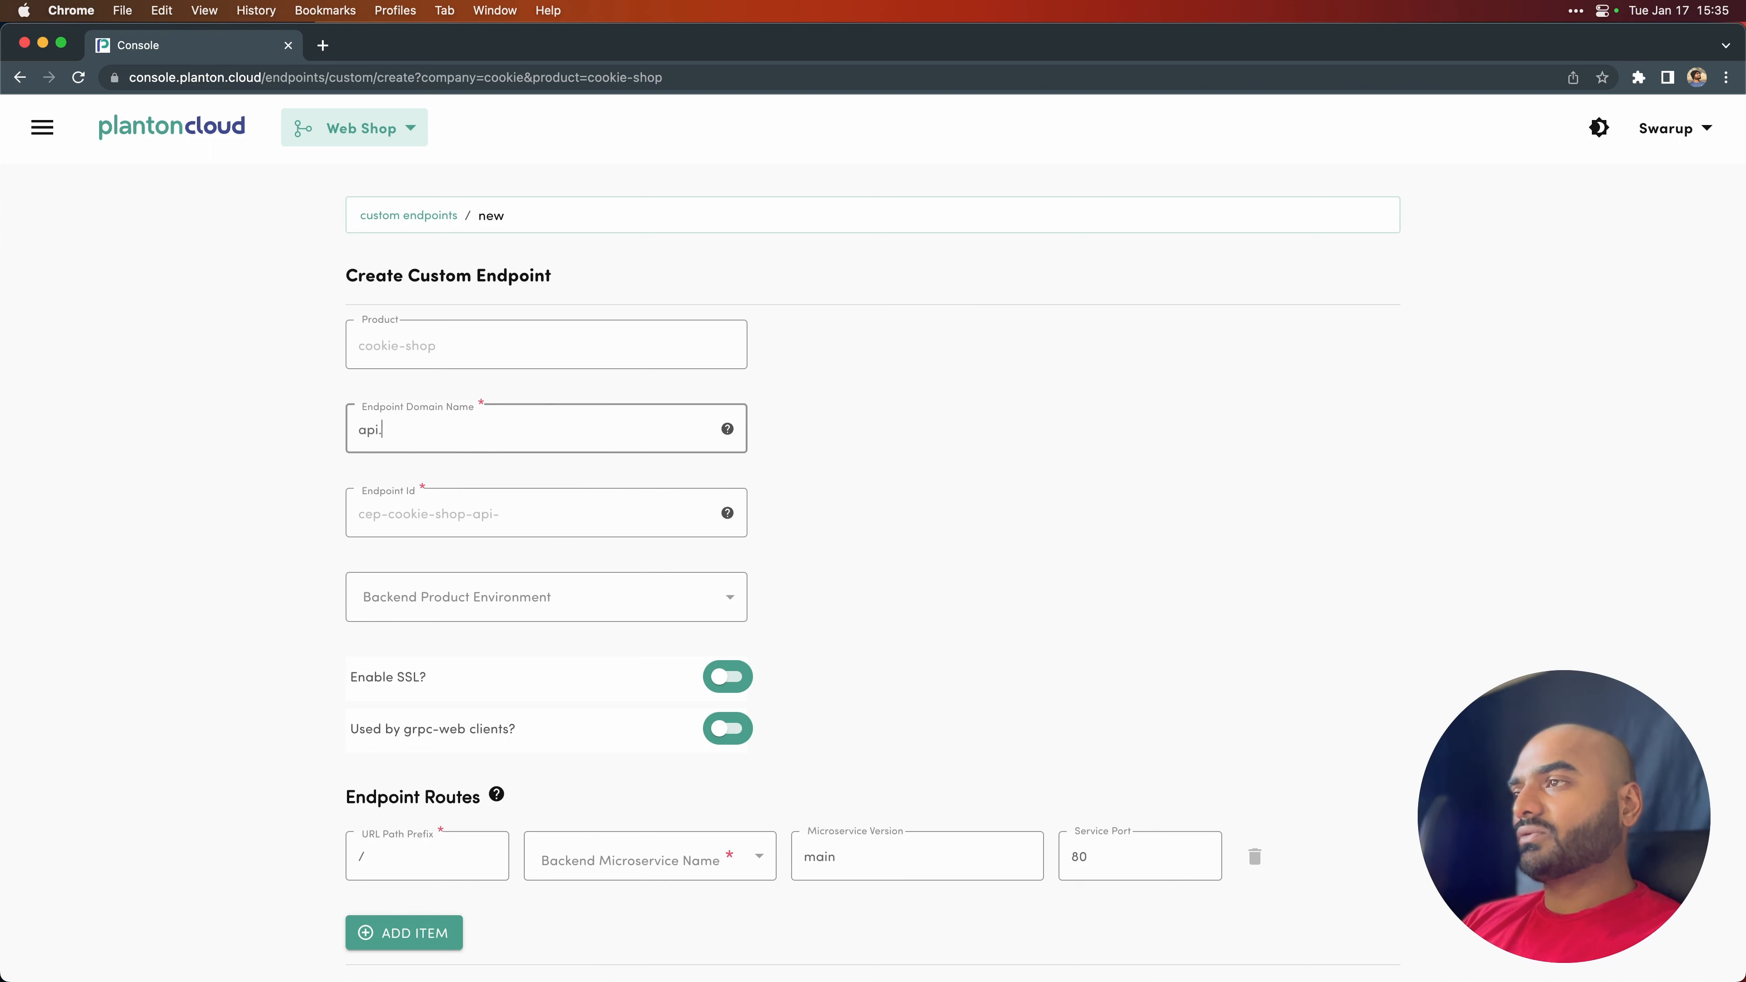
type(".pc-")
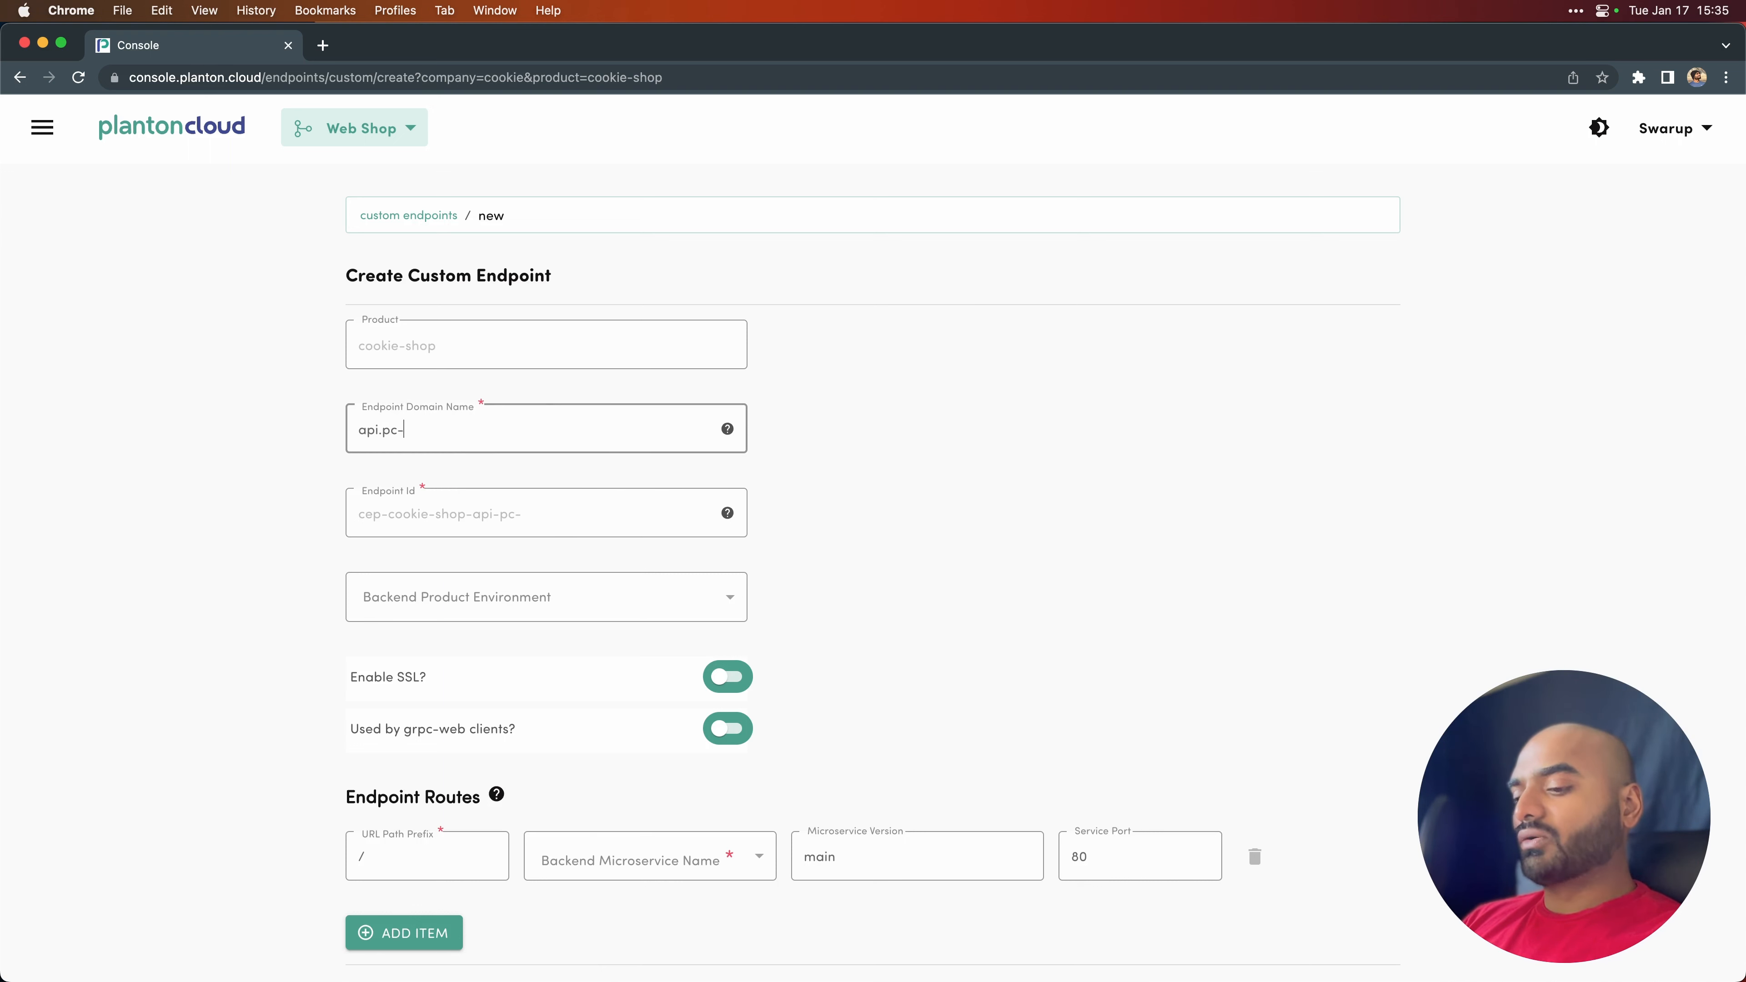
type("co")
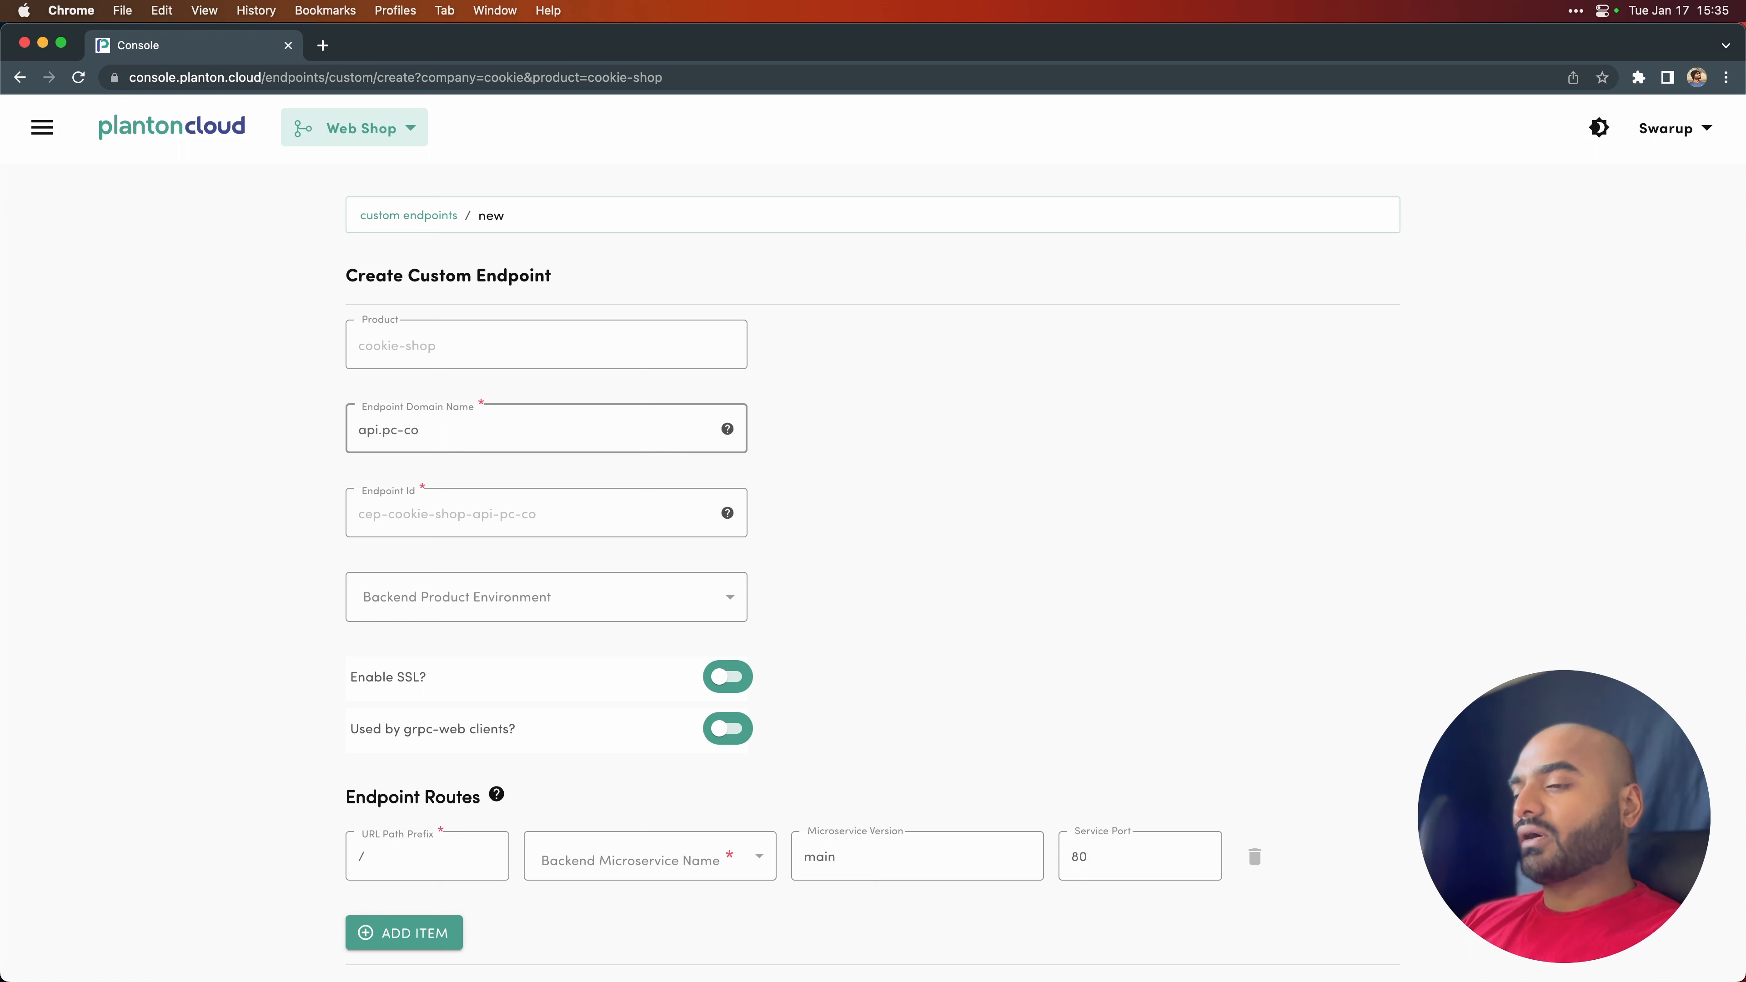
type("okie-s")
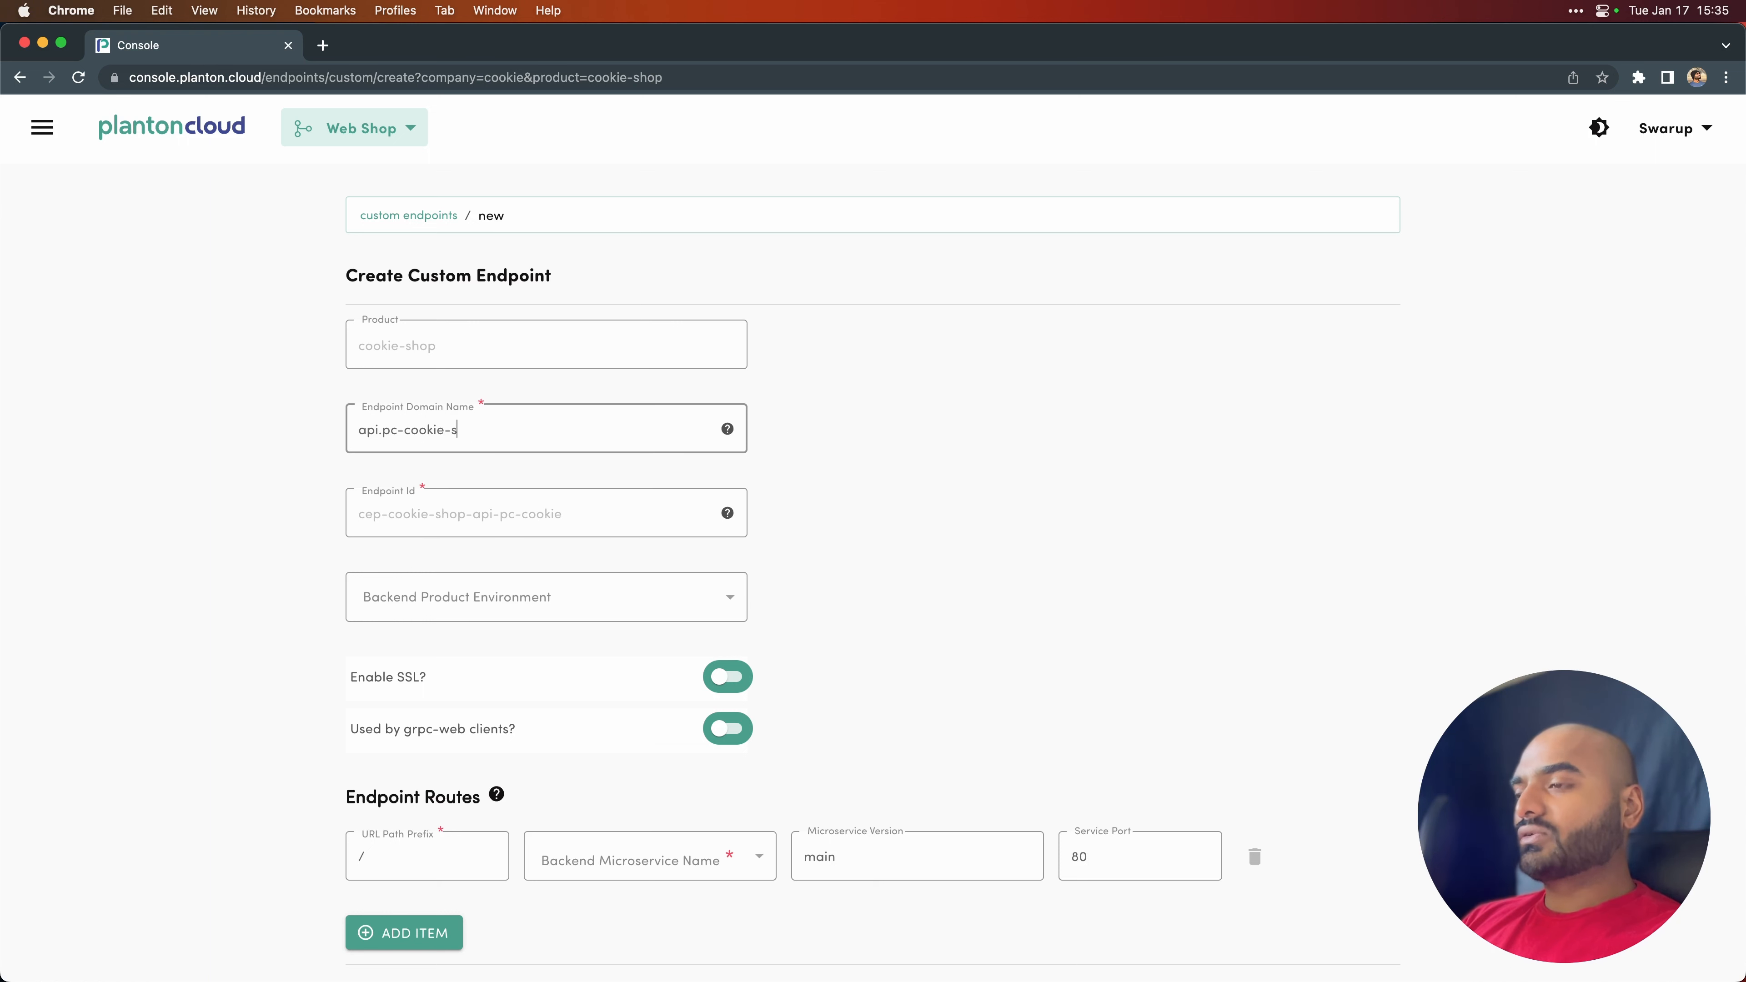
type("tore.com")
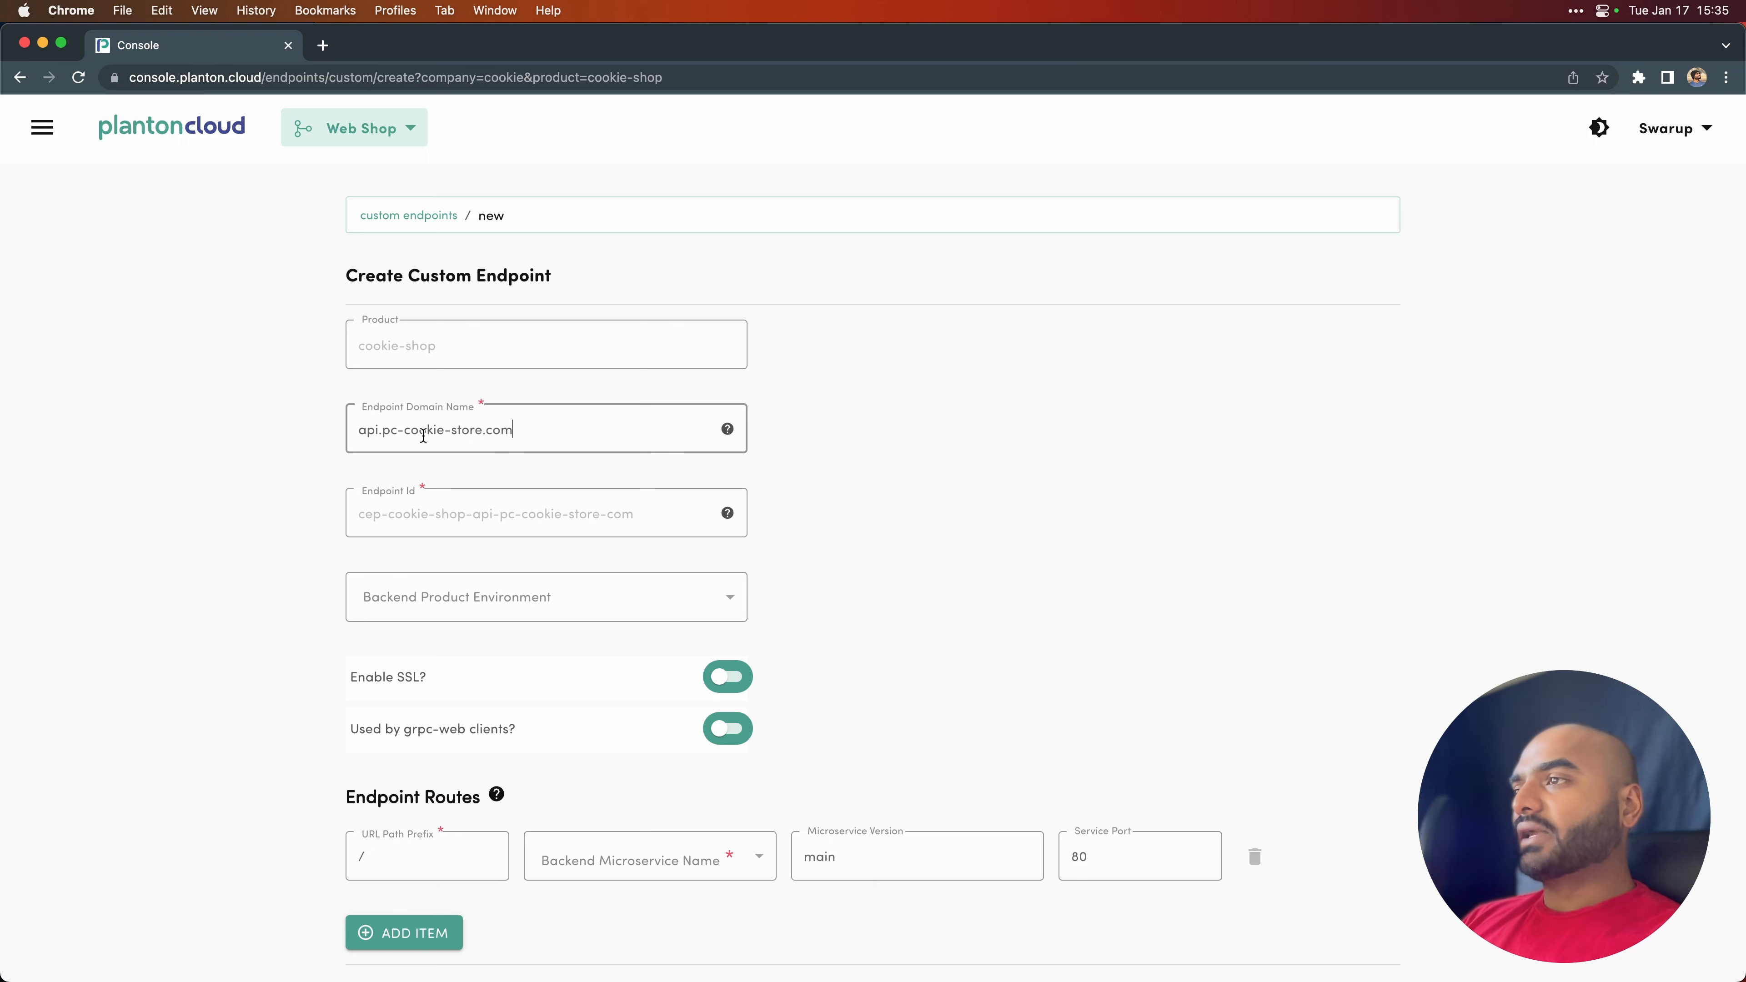
- Set the backend product environment of the api.pc-cookie-store.com endpoint to cookie-shop-prod and enable SSL
left_click(510, 576)
left_click(479, 673)
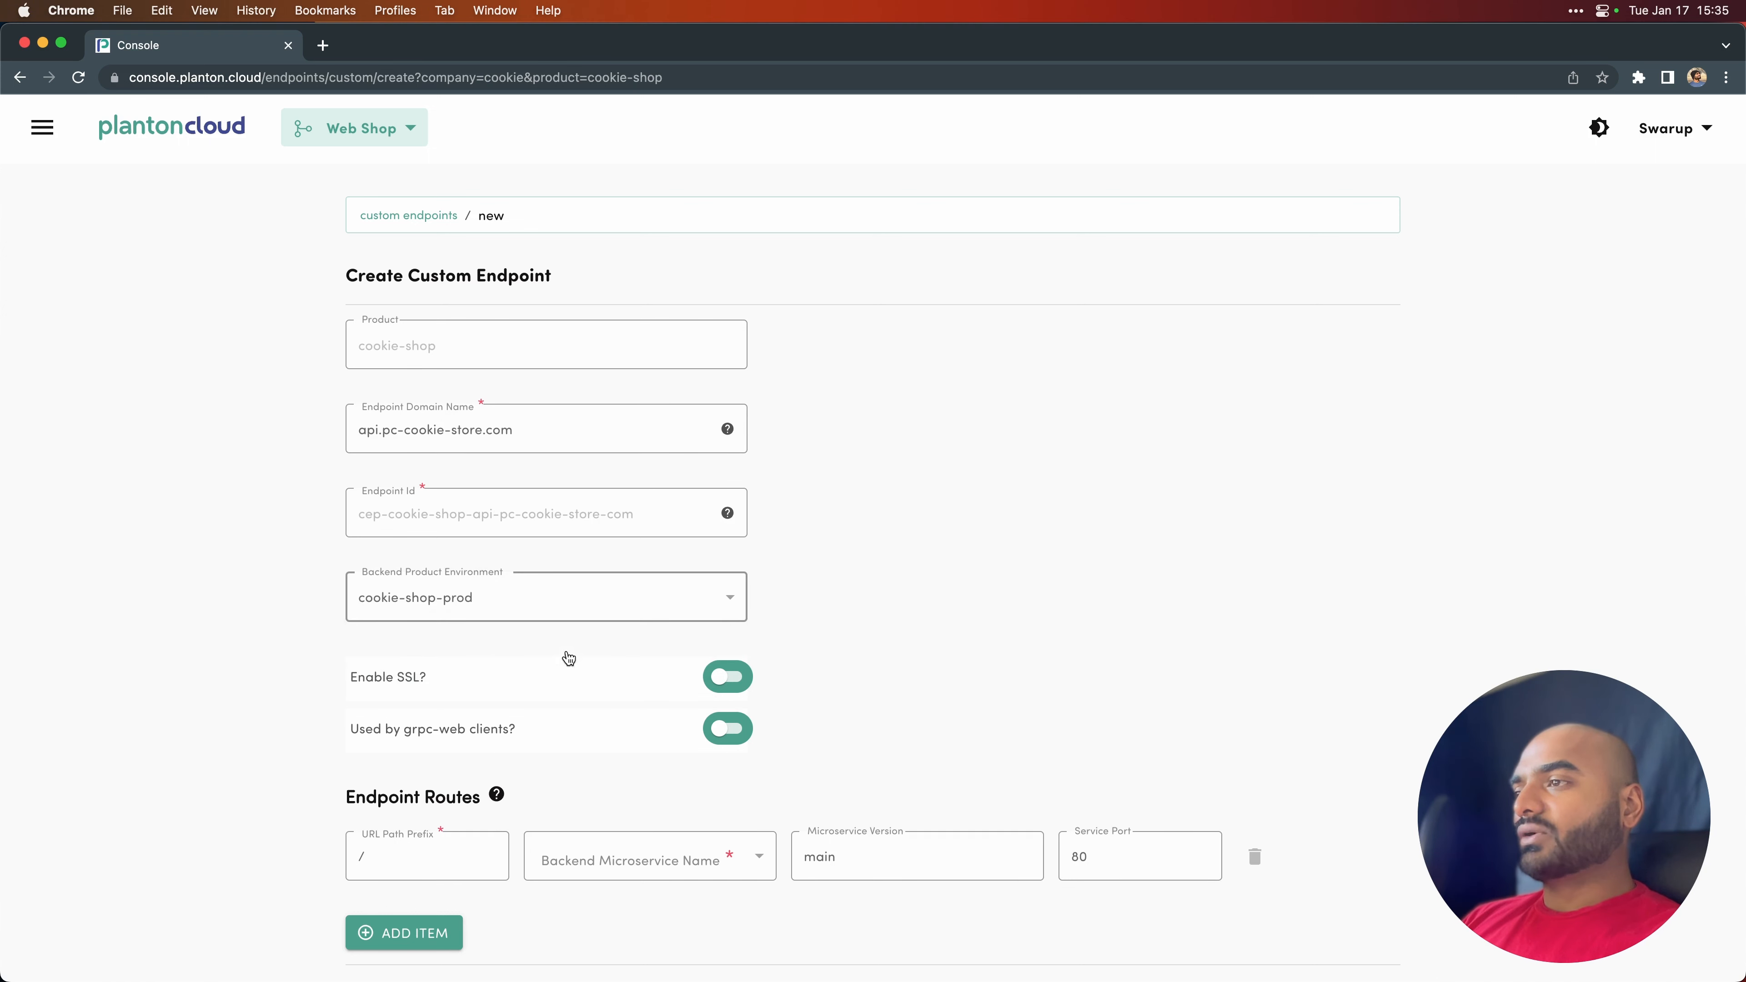
left_click(729, 681)
- Route the / path prefix to the cookie-store-api microservice and create the api.pc-cookie-store.com endpoint
scroll(592, 739, "down", 2)
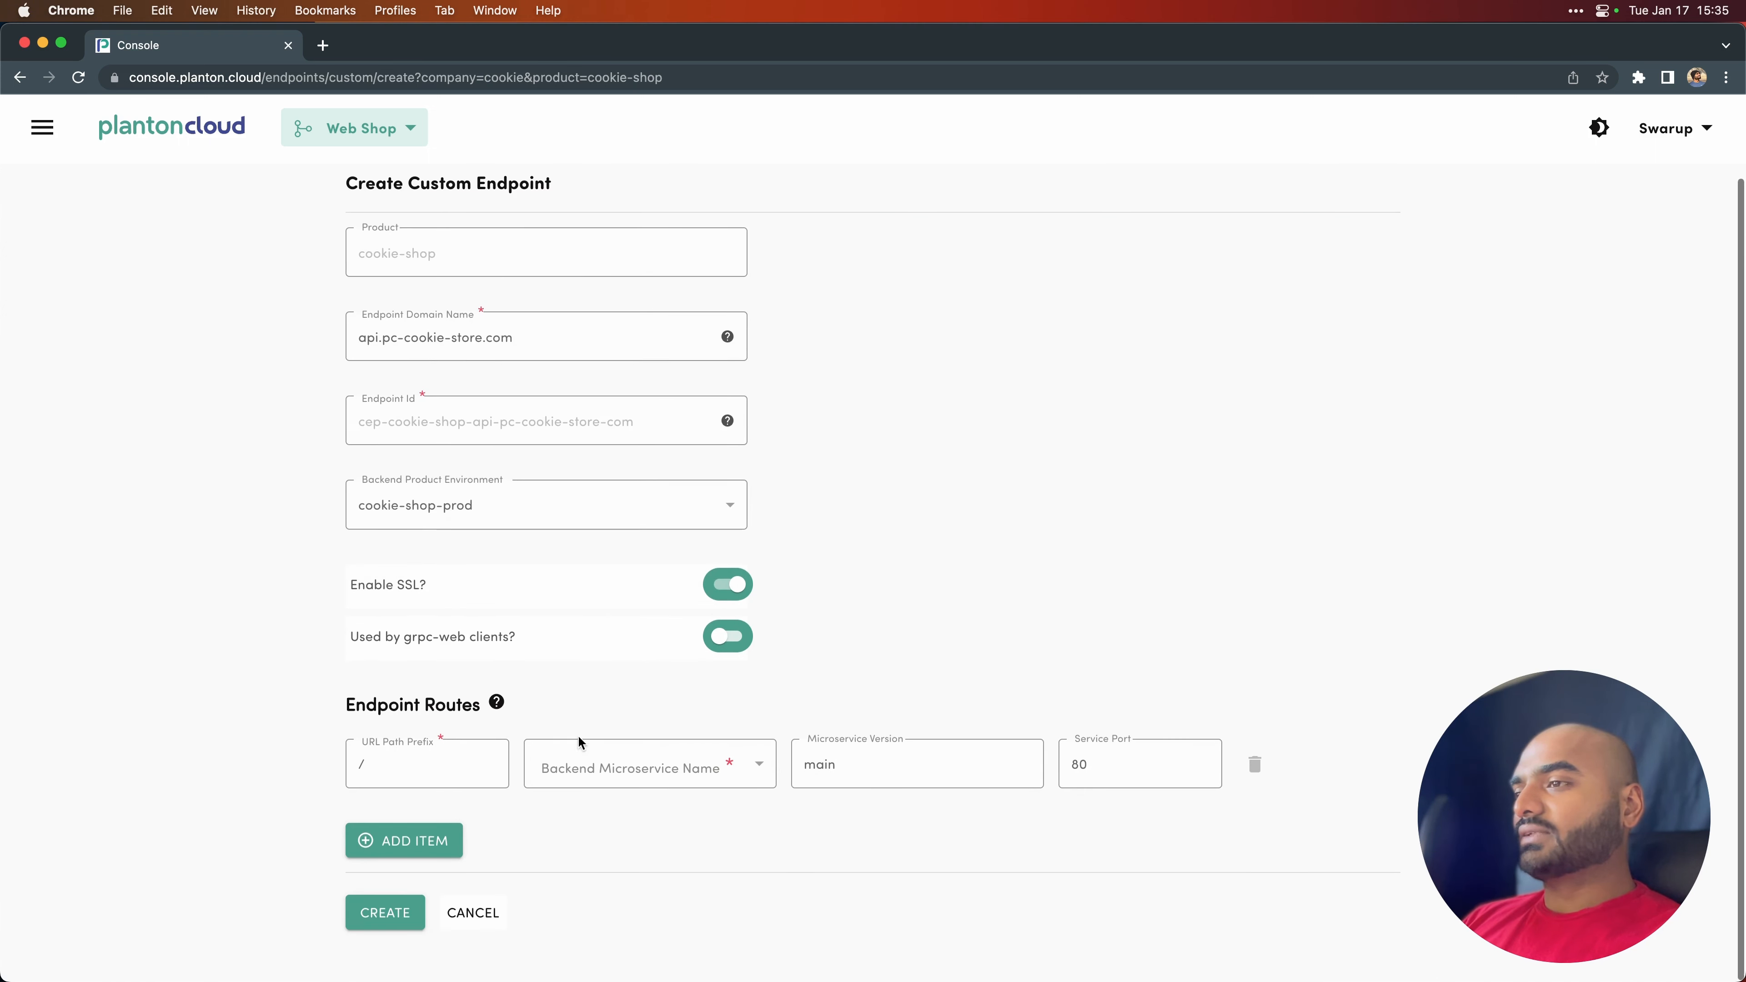
left_click(605, 771)
left_click(610, 876)
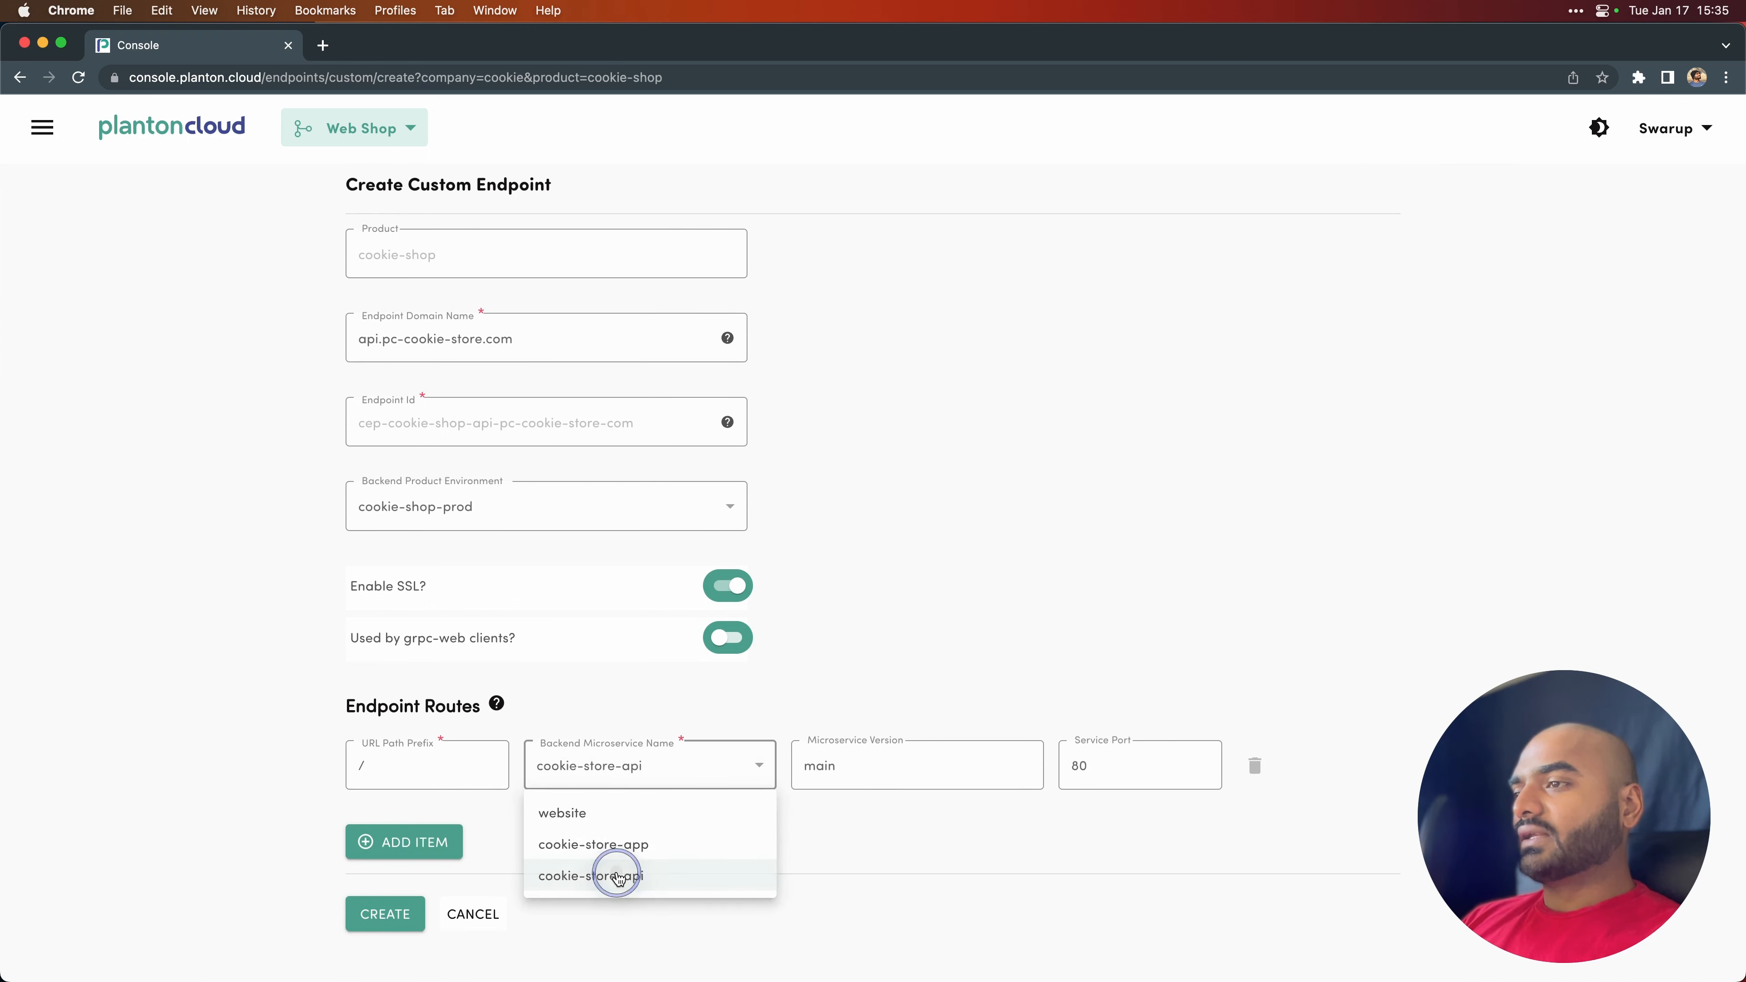
left_click(410, 921)
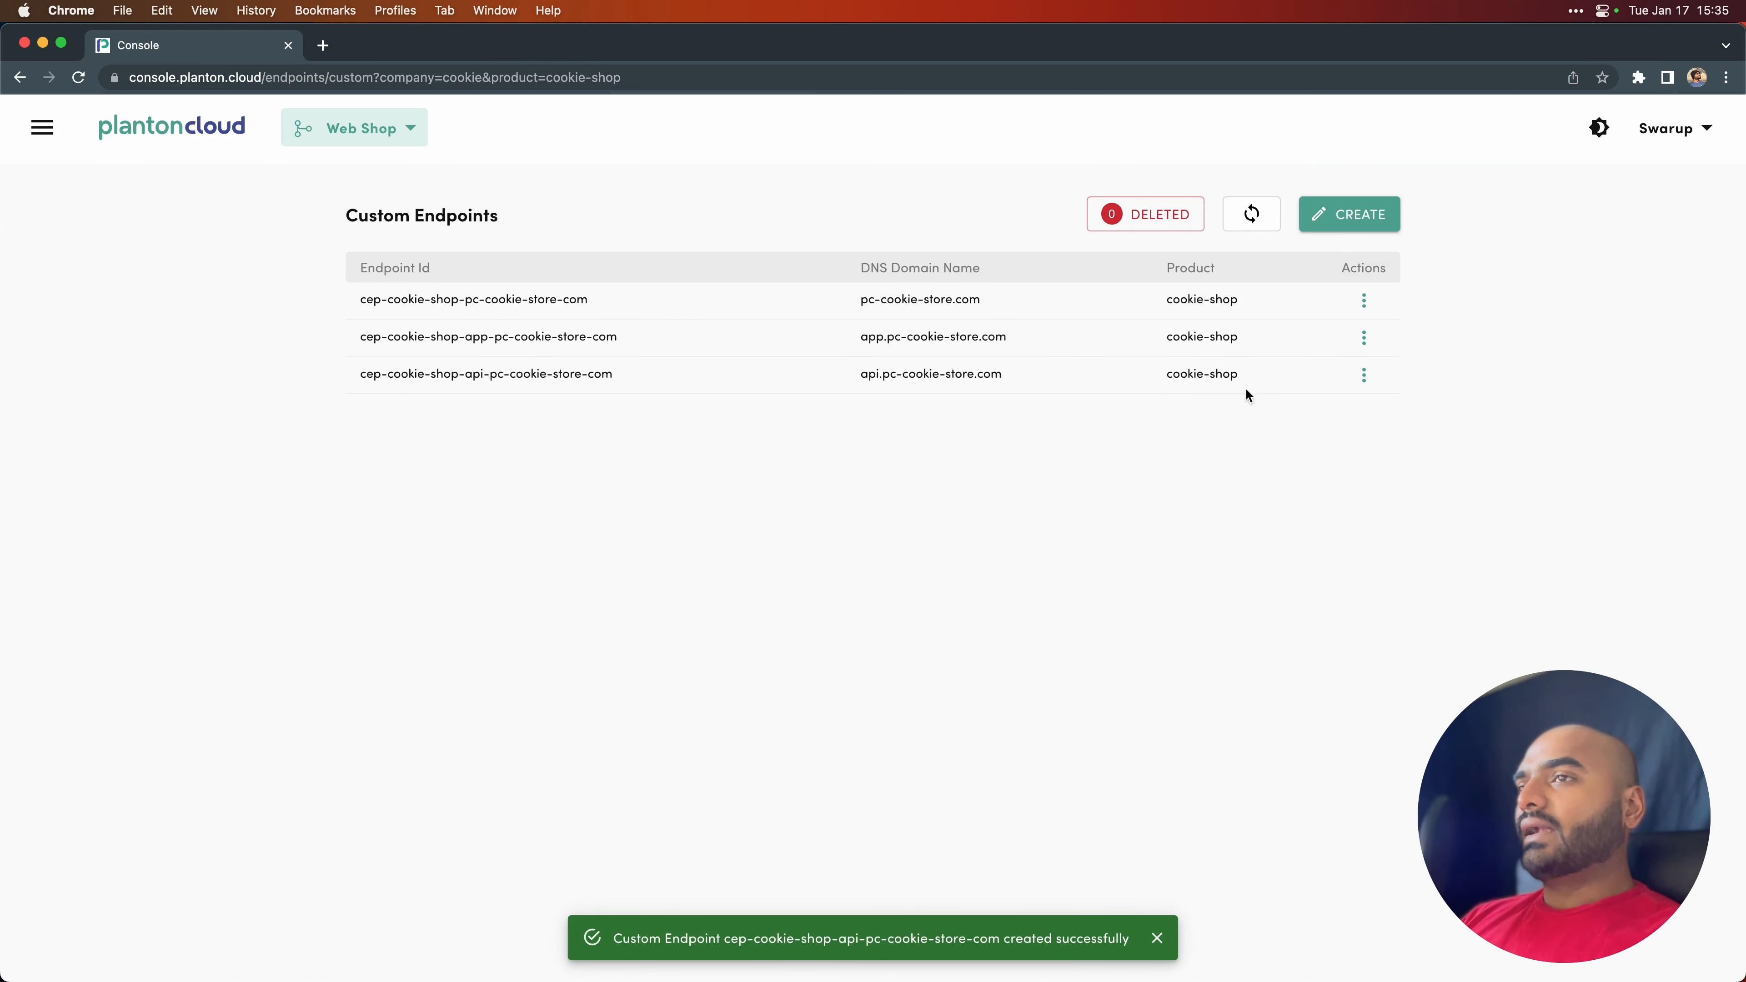
- Open the details of the pc-cookie-store.com DNS domain from the list of DNS domains
left_click(205, 131)
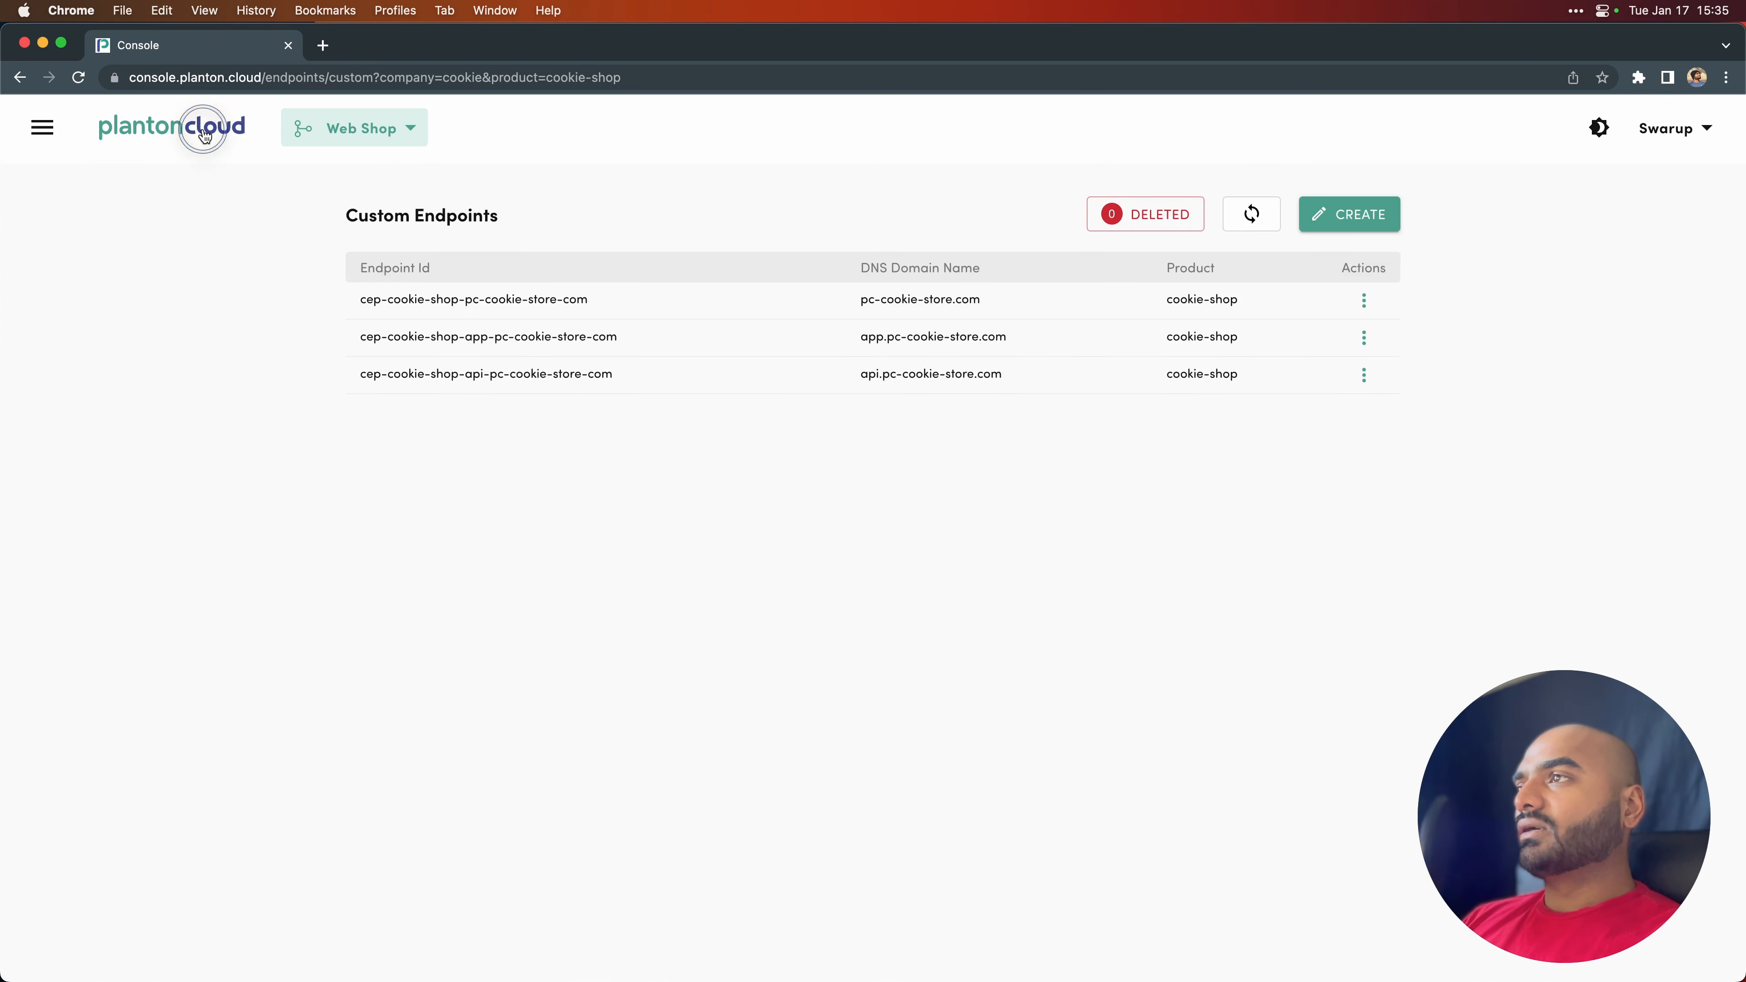
left_click(1036, 444)
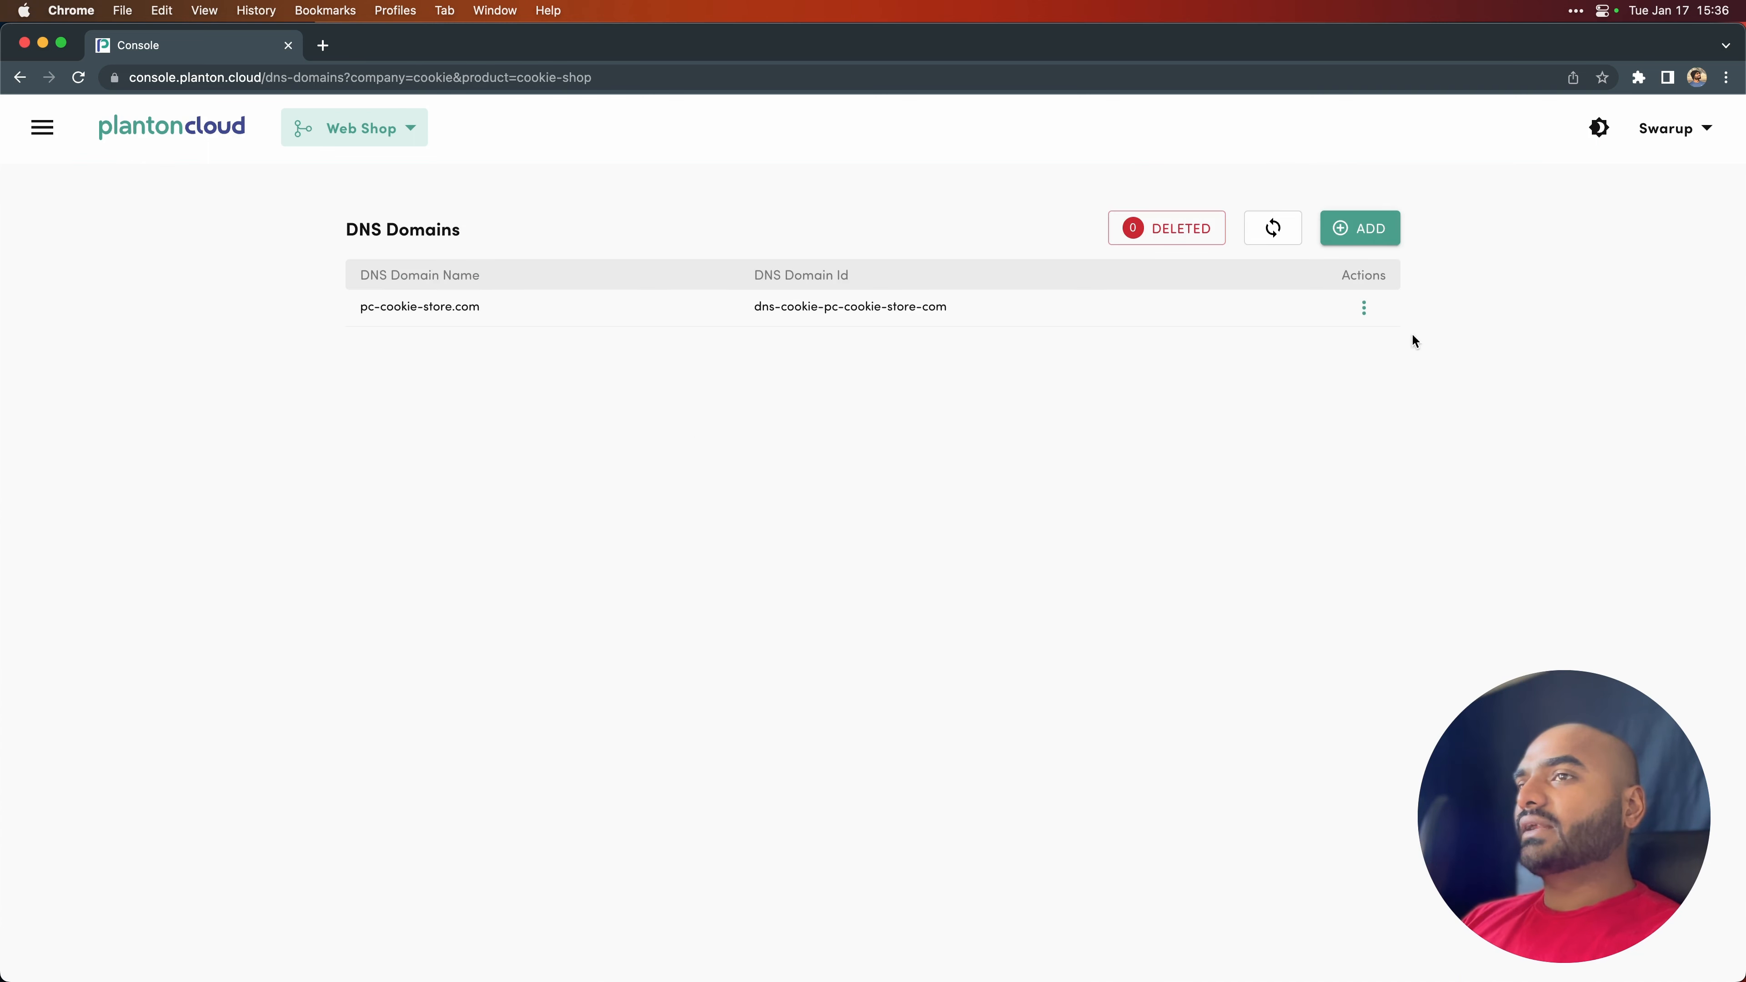
left_click(1365, 309)
left_click(1423, 317)
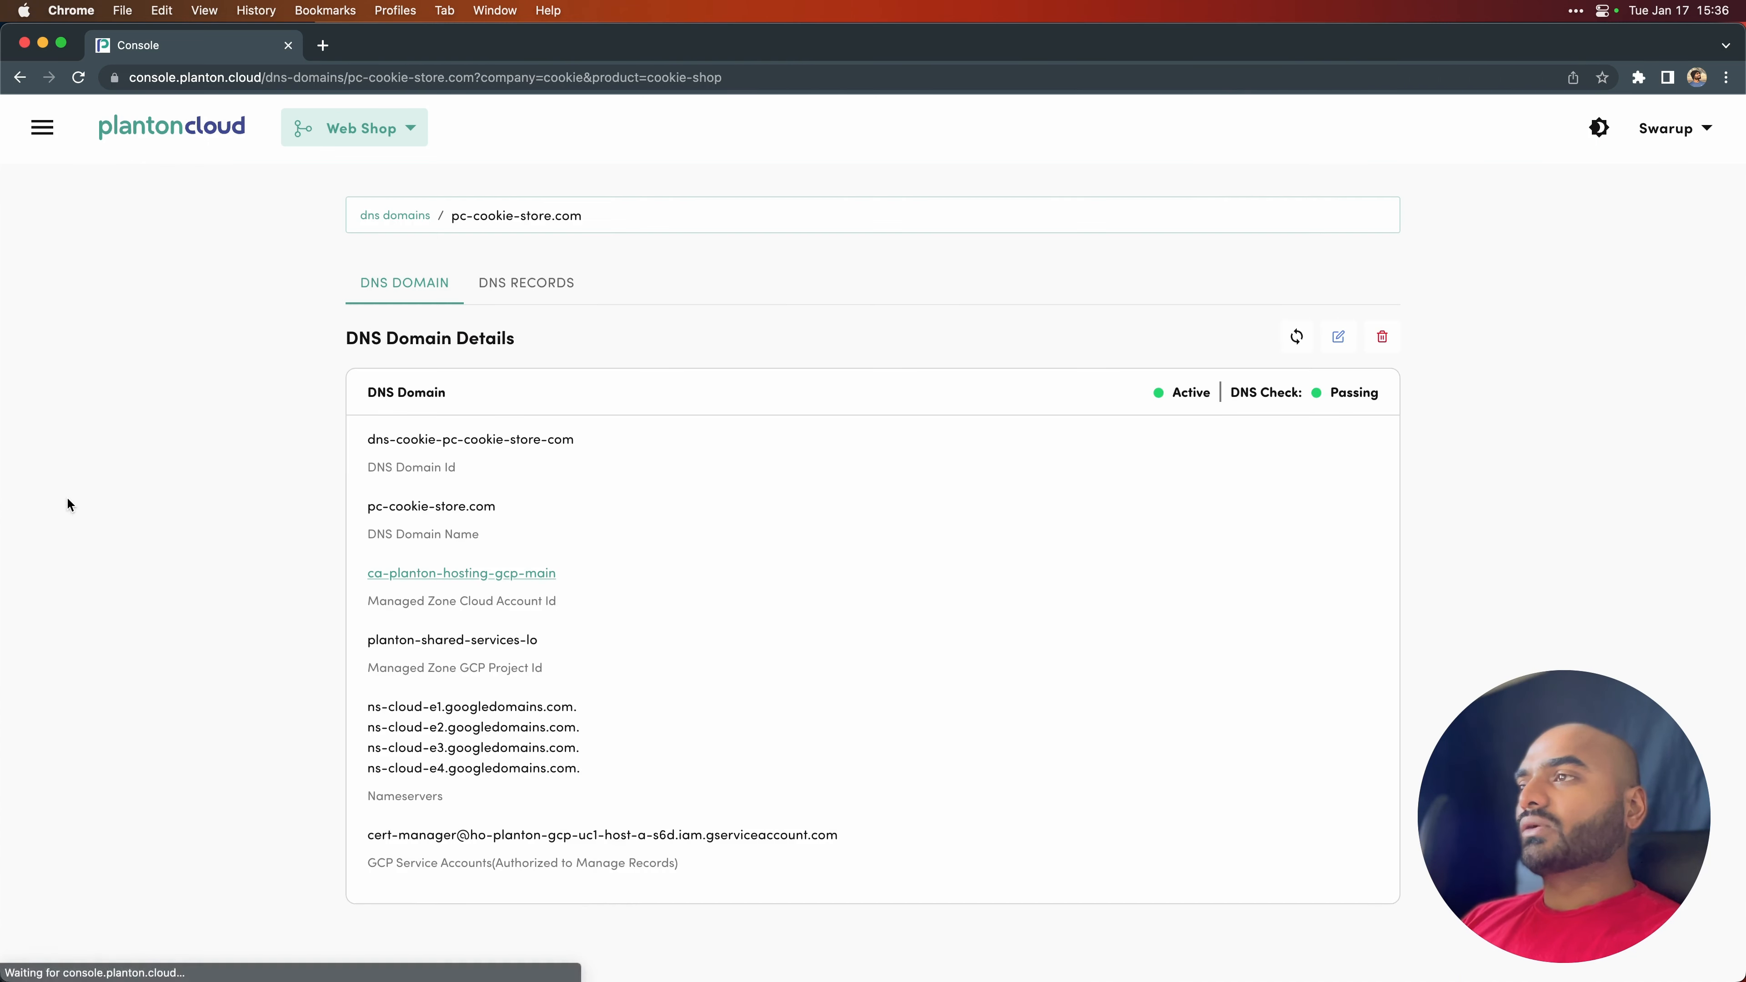
- Review the DNS records of pc-cookie-store.com, focusing on the api, root and app records
left_click(528, 284)
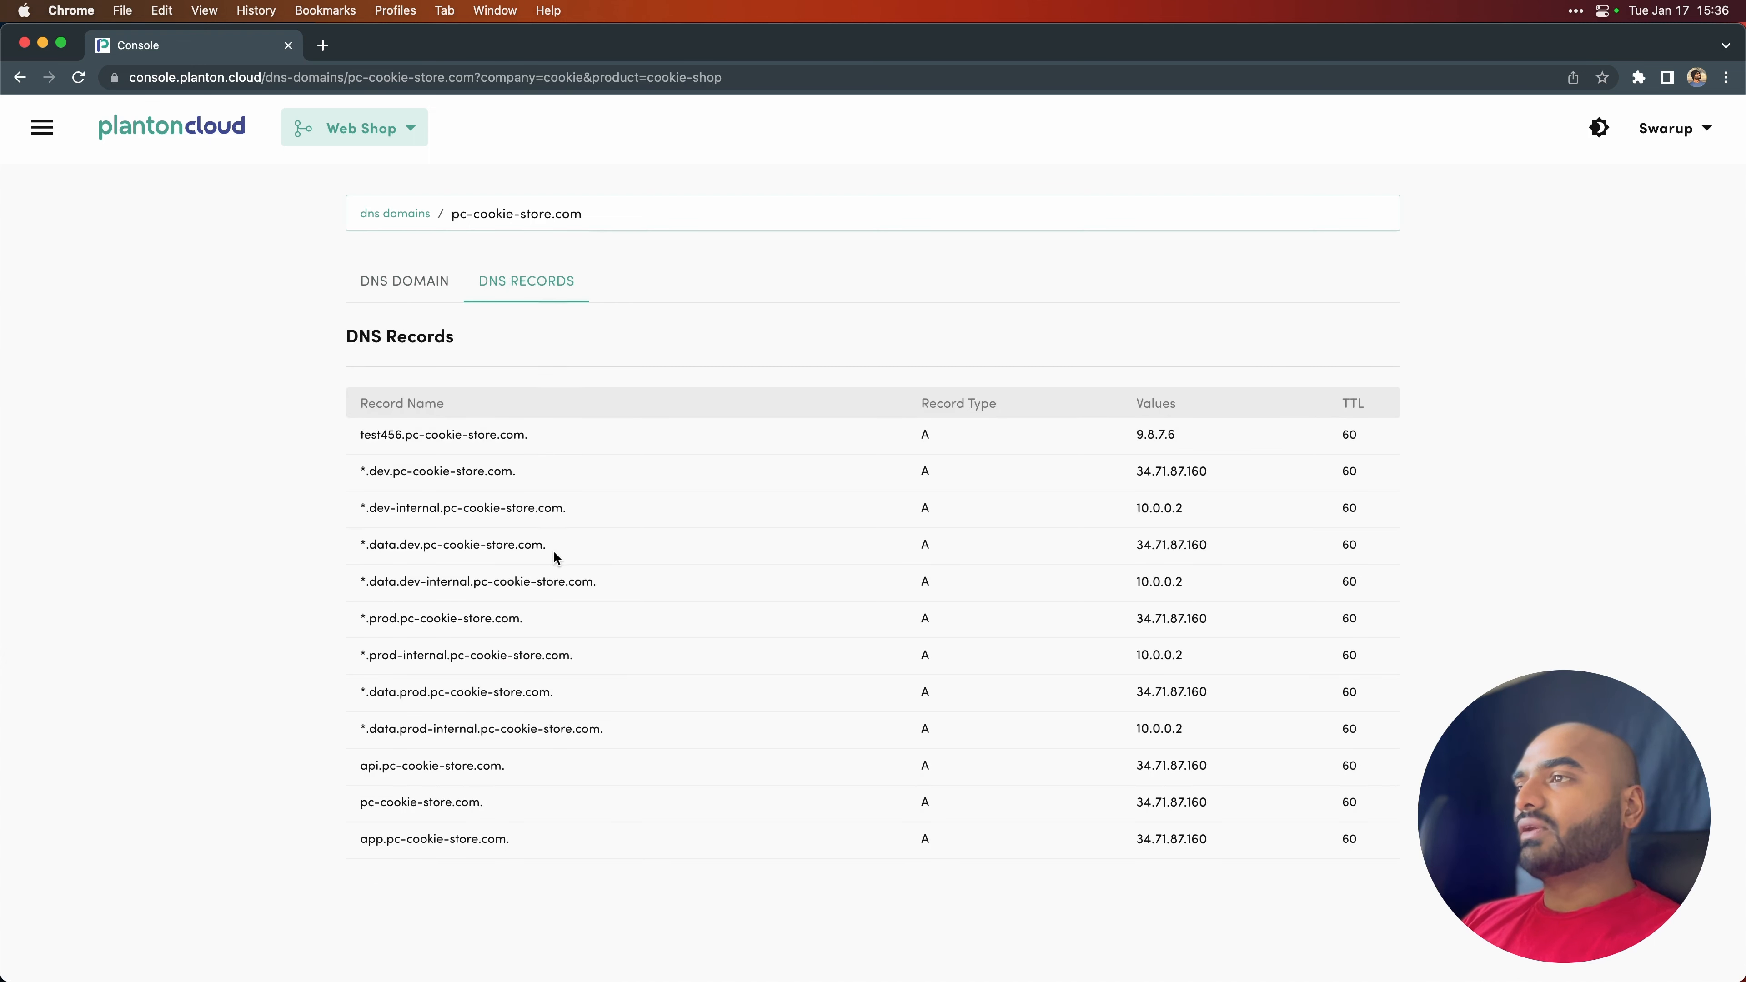
left_click_drag(359, 768, 1184, 856)
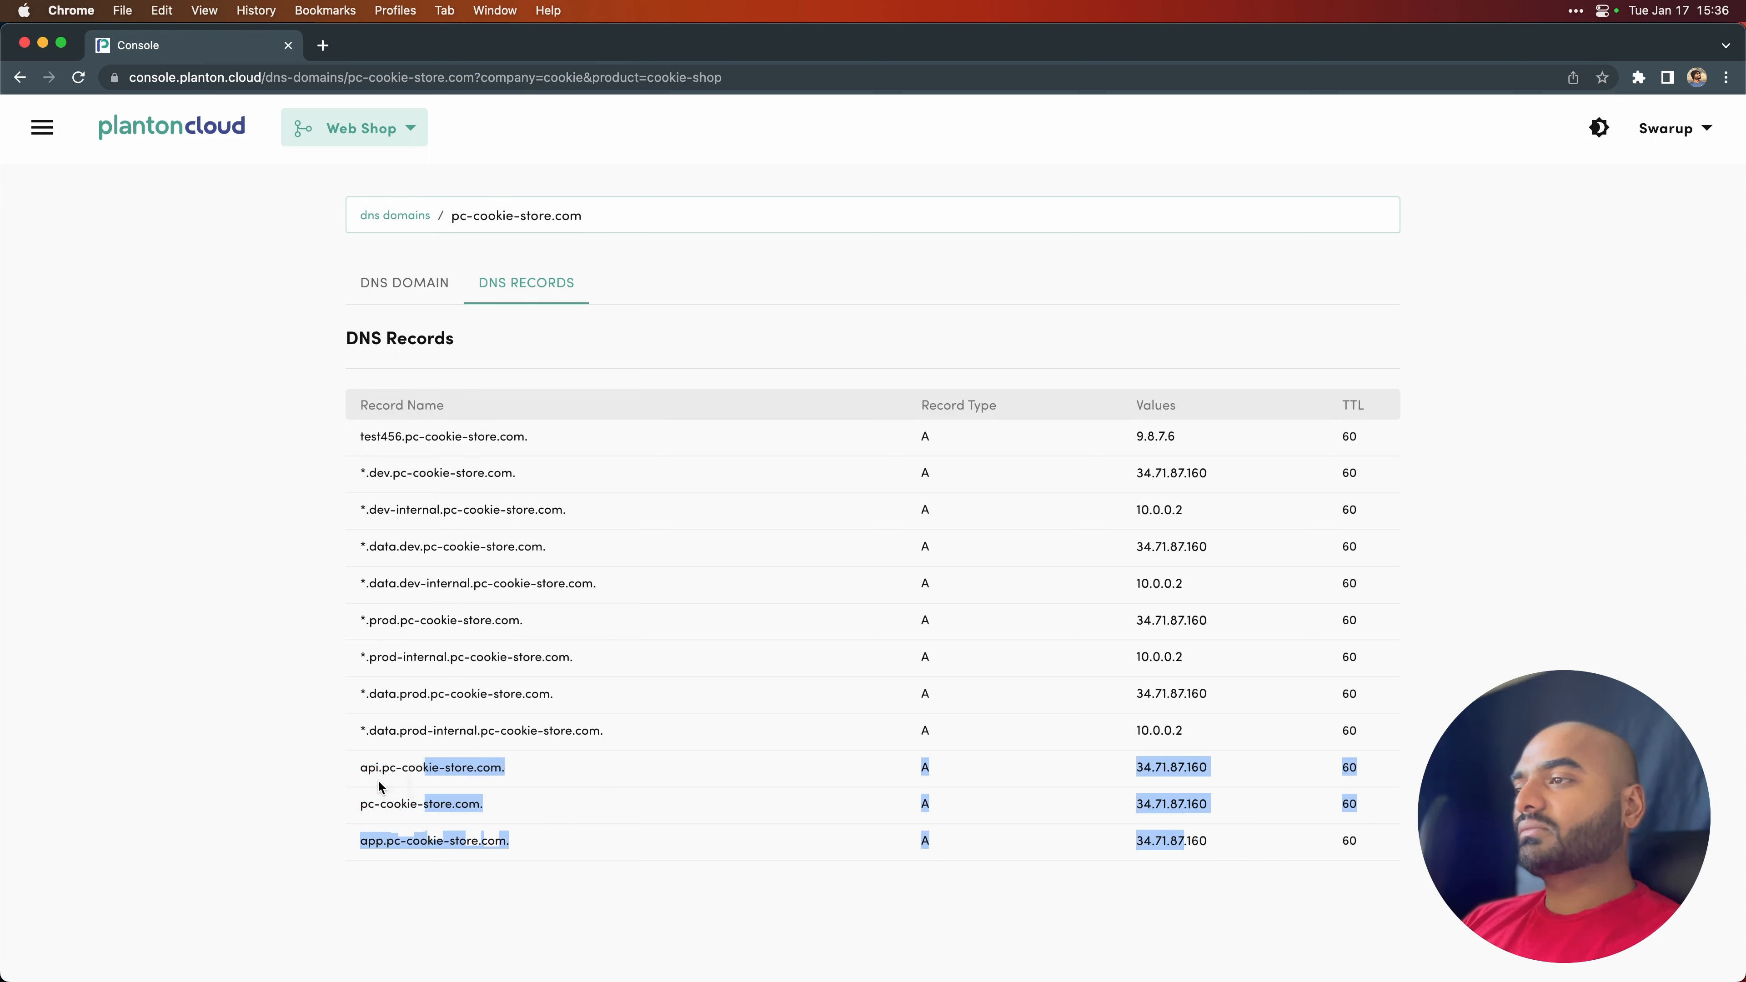
left_click(443, 885)
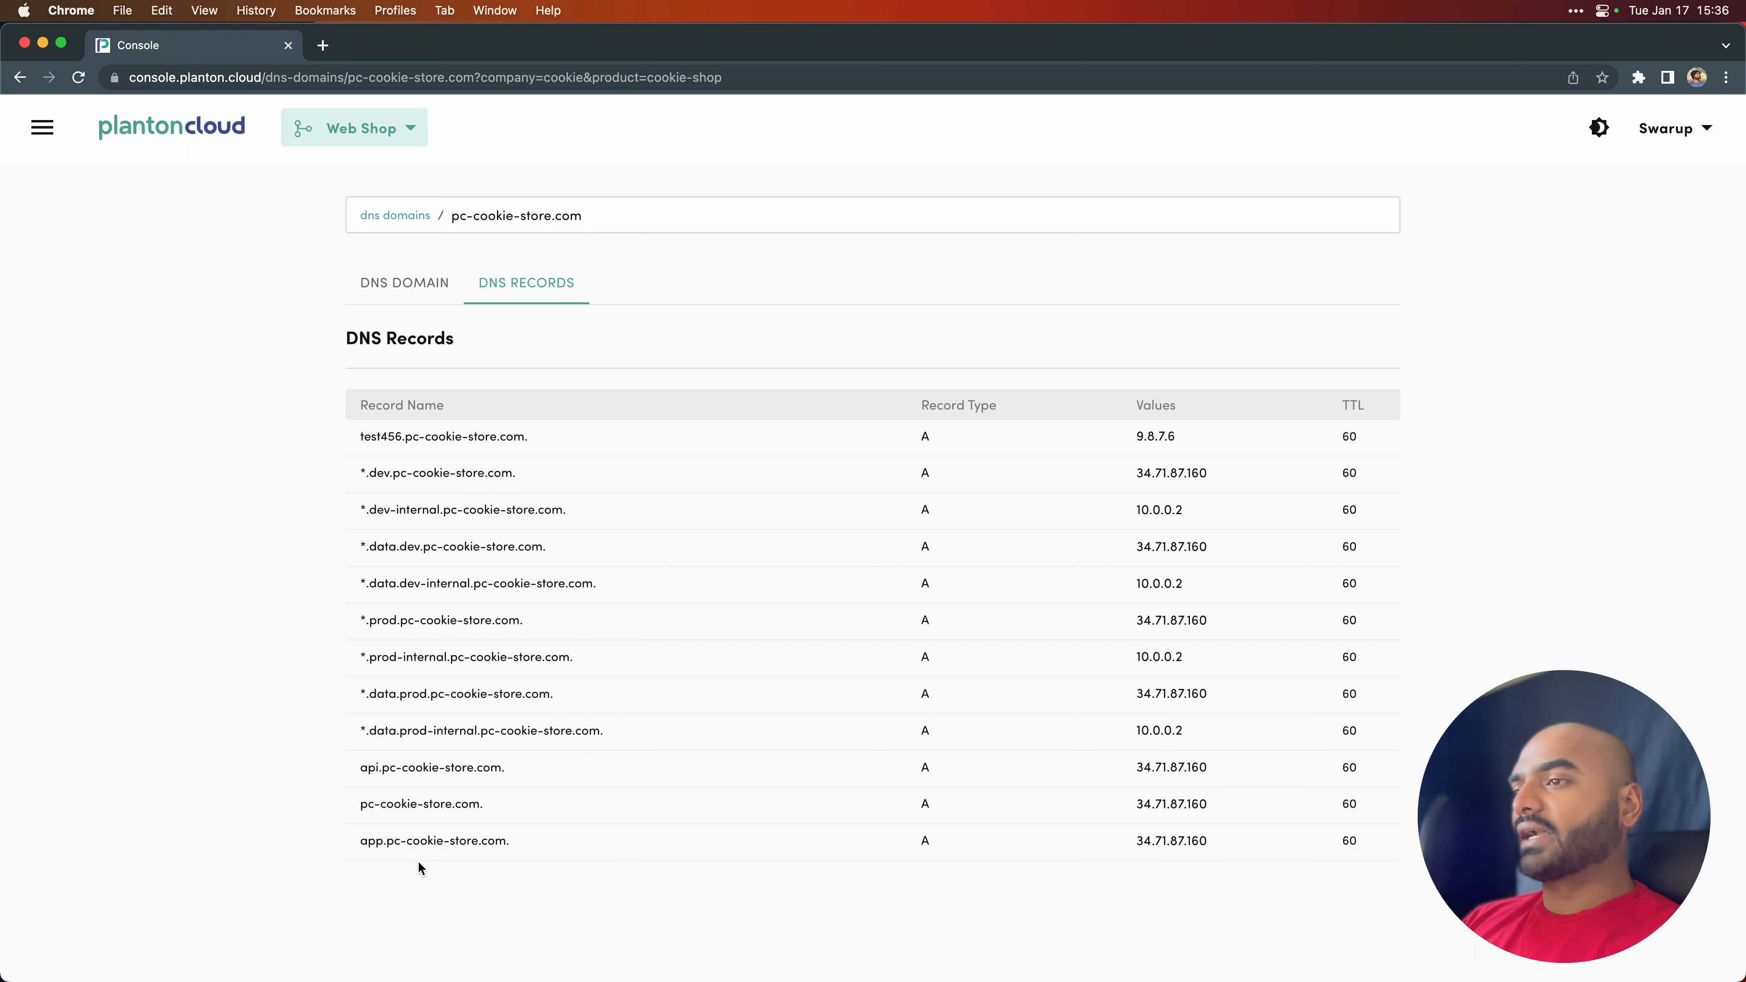
- Check the SSL certificate and overall status of the api.pc-cookie-store.com custom endpoint
left_click(219, 135)
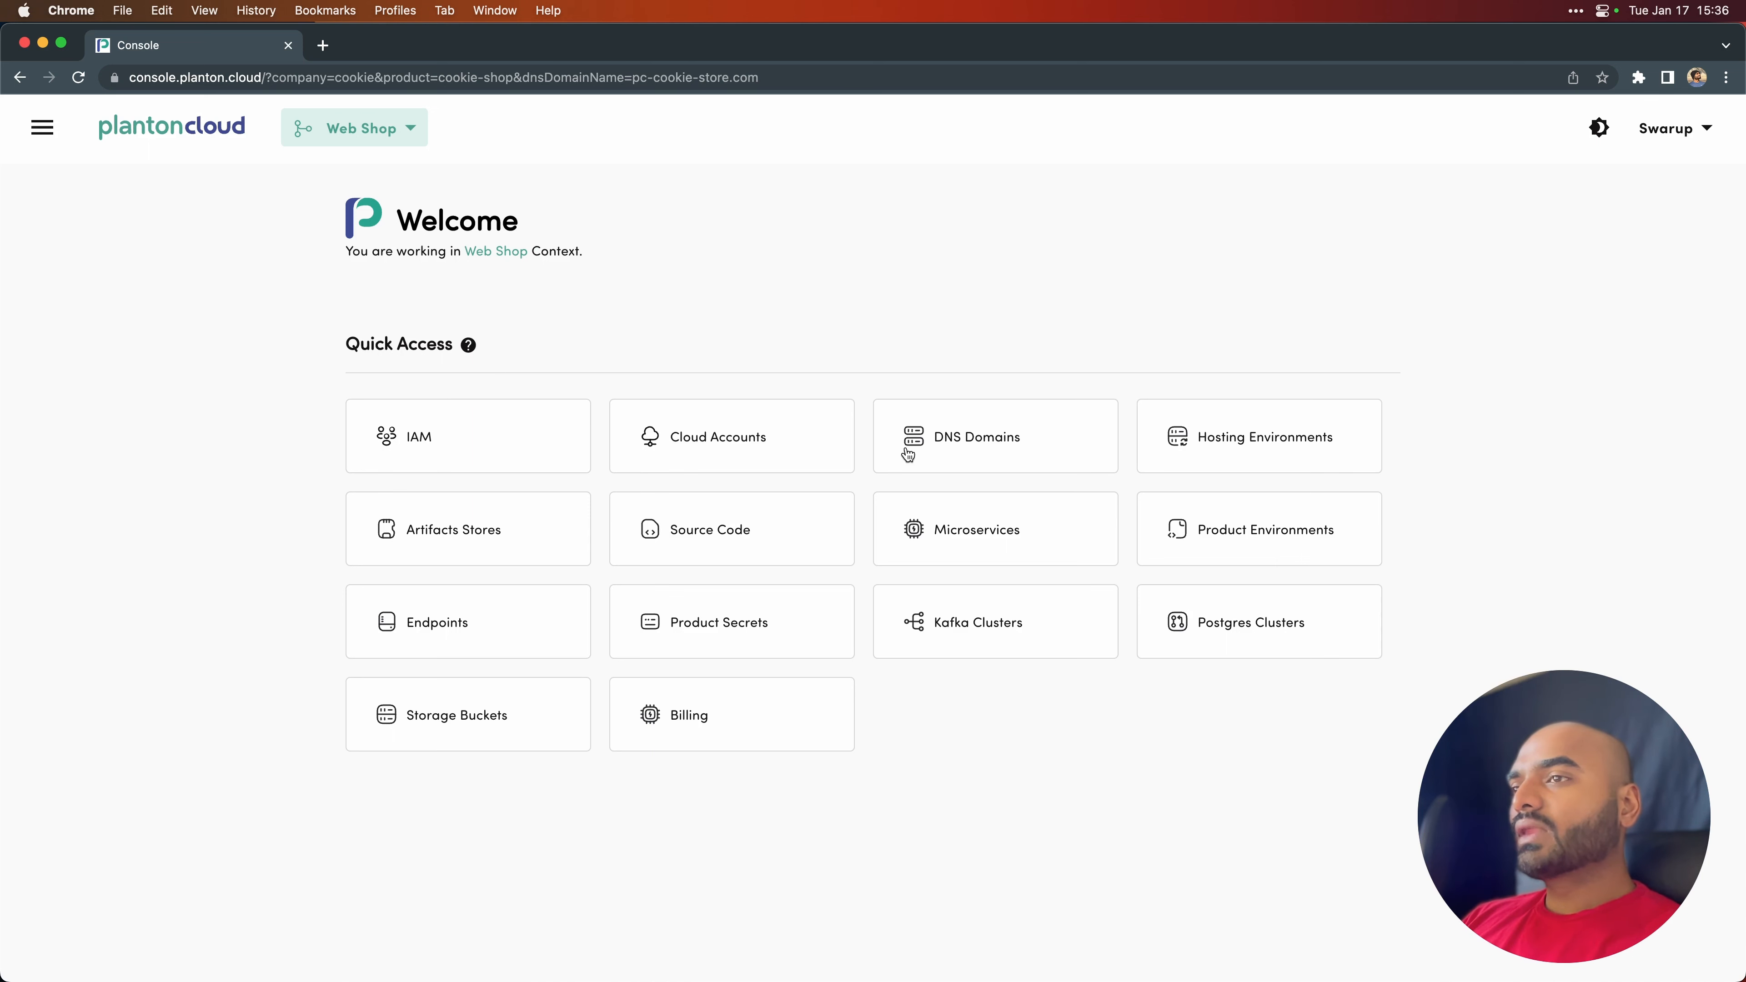
left_click(474, 621)
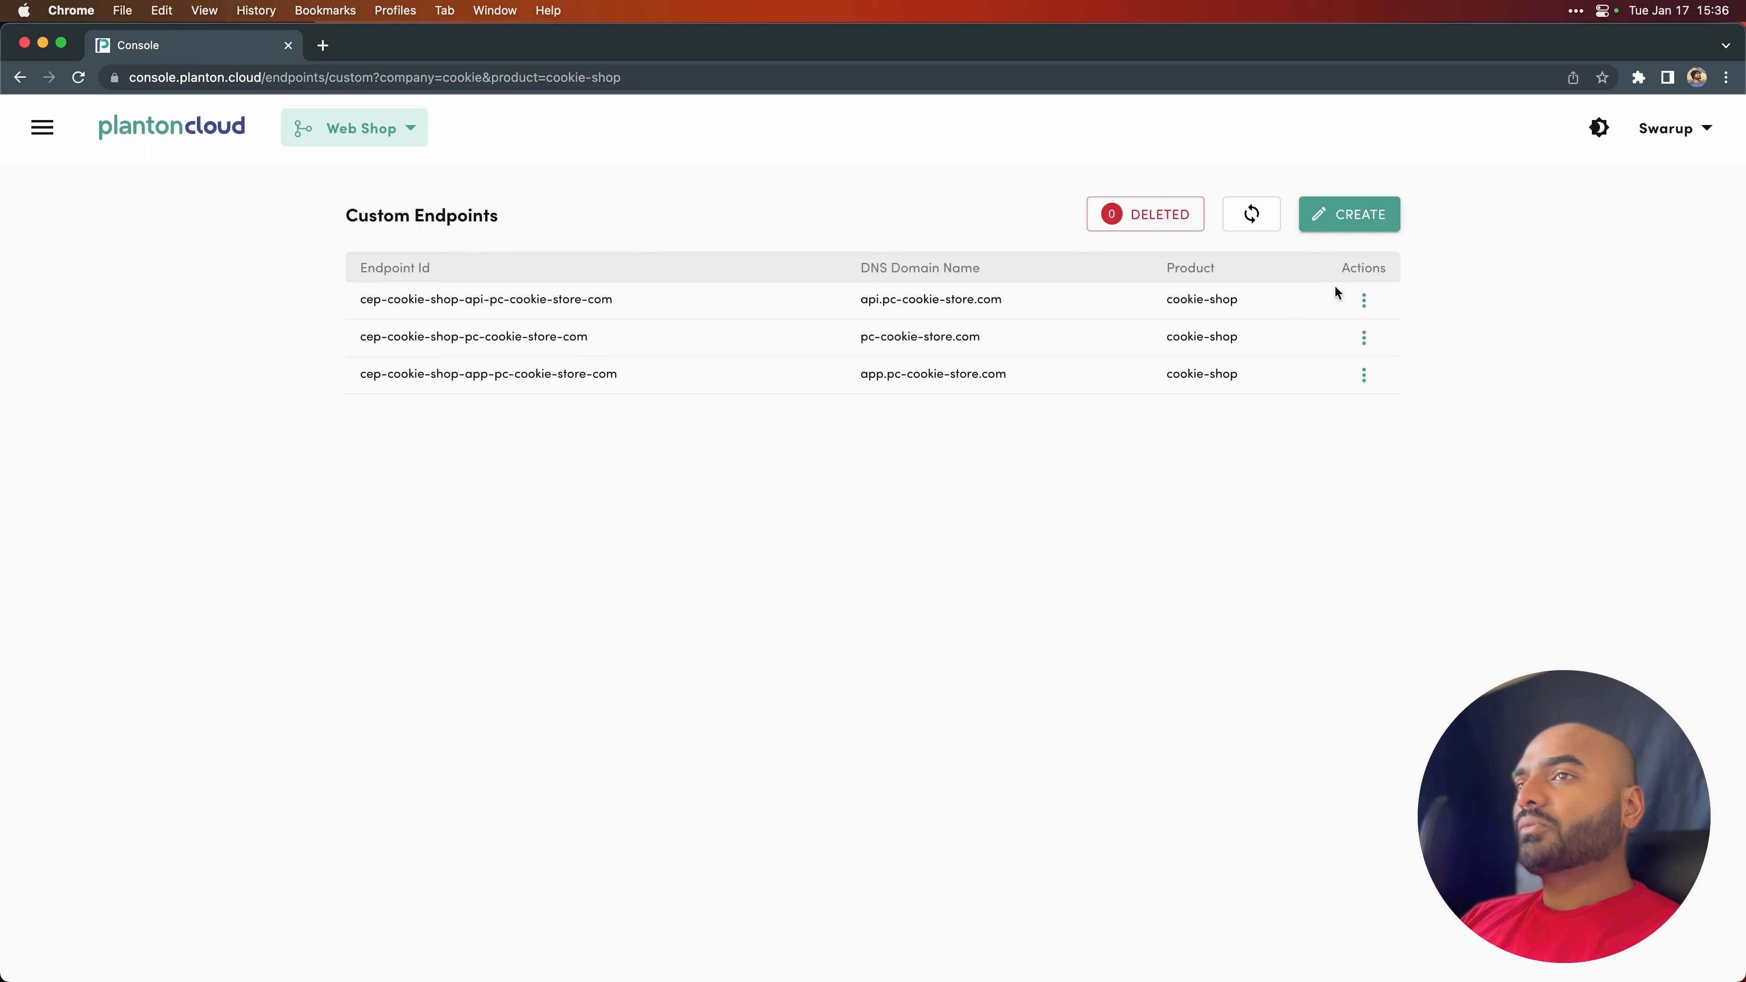
left_click(1364, 299)
left_click(1435, 321)
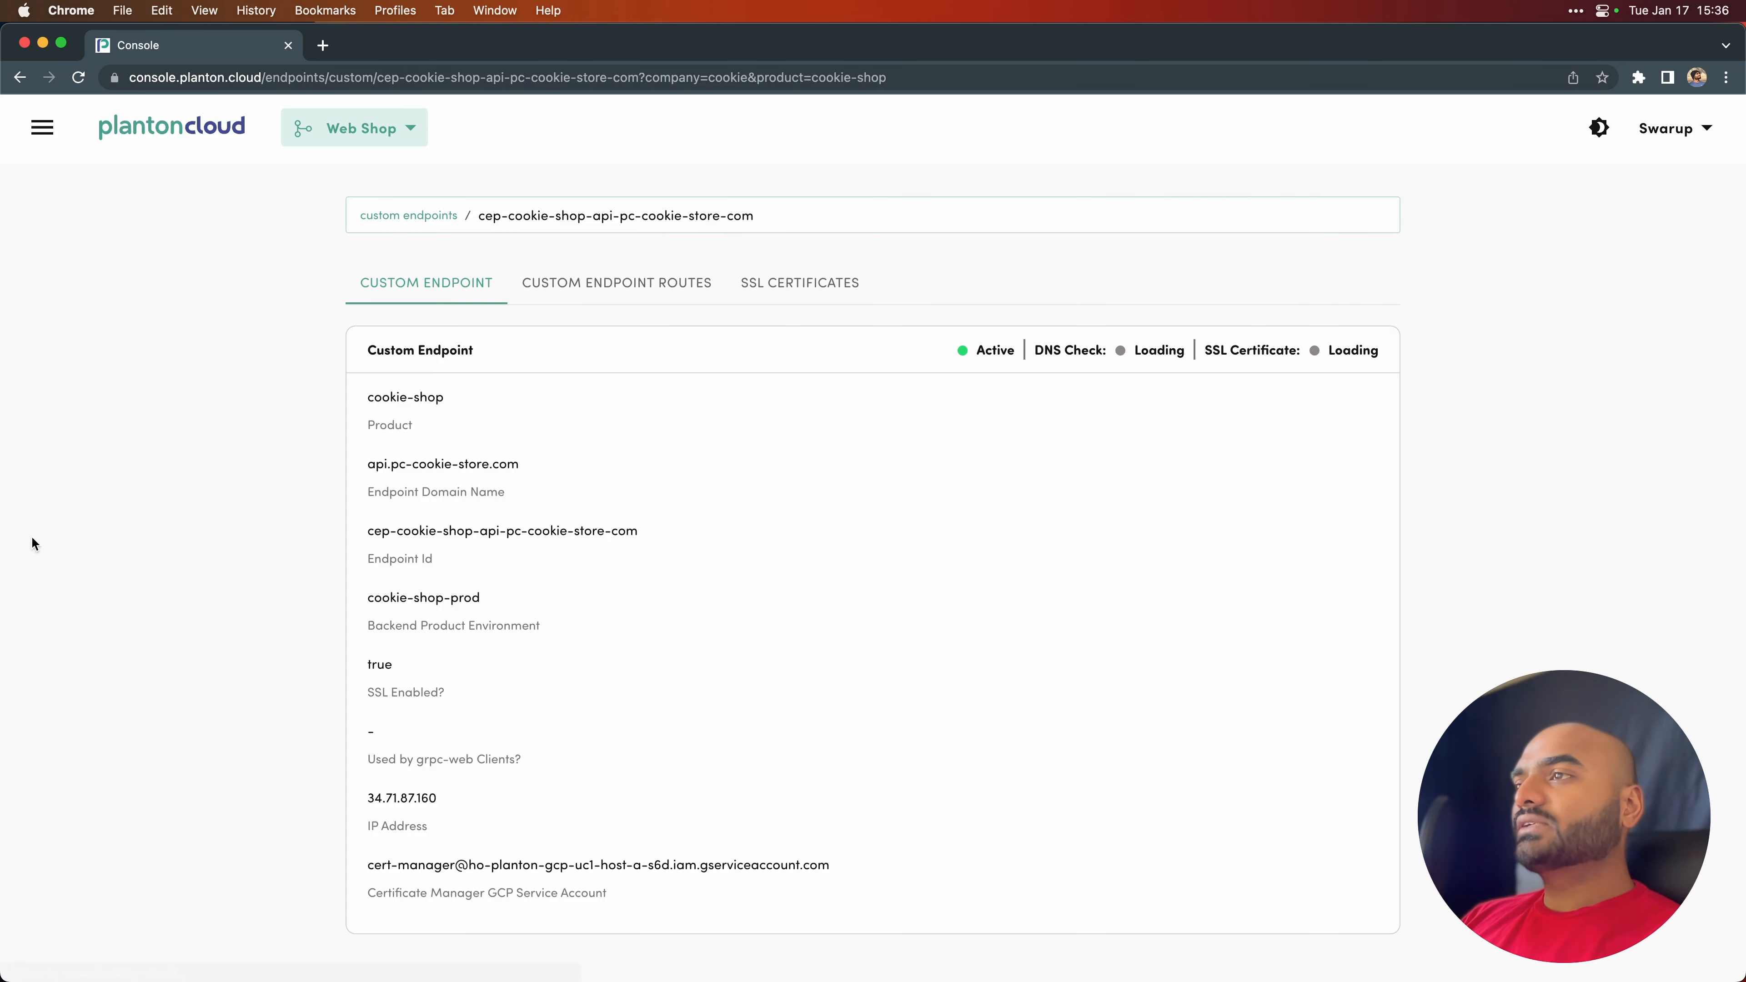
left_click(755, 289)
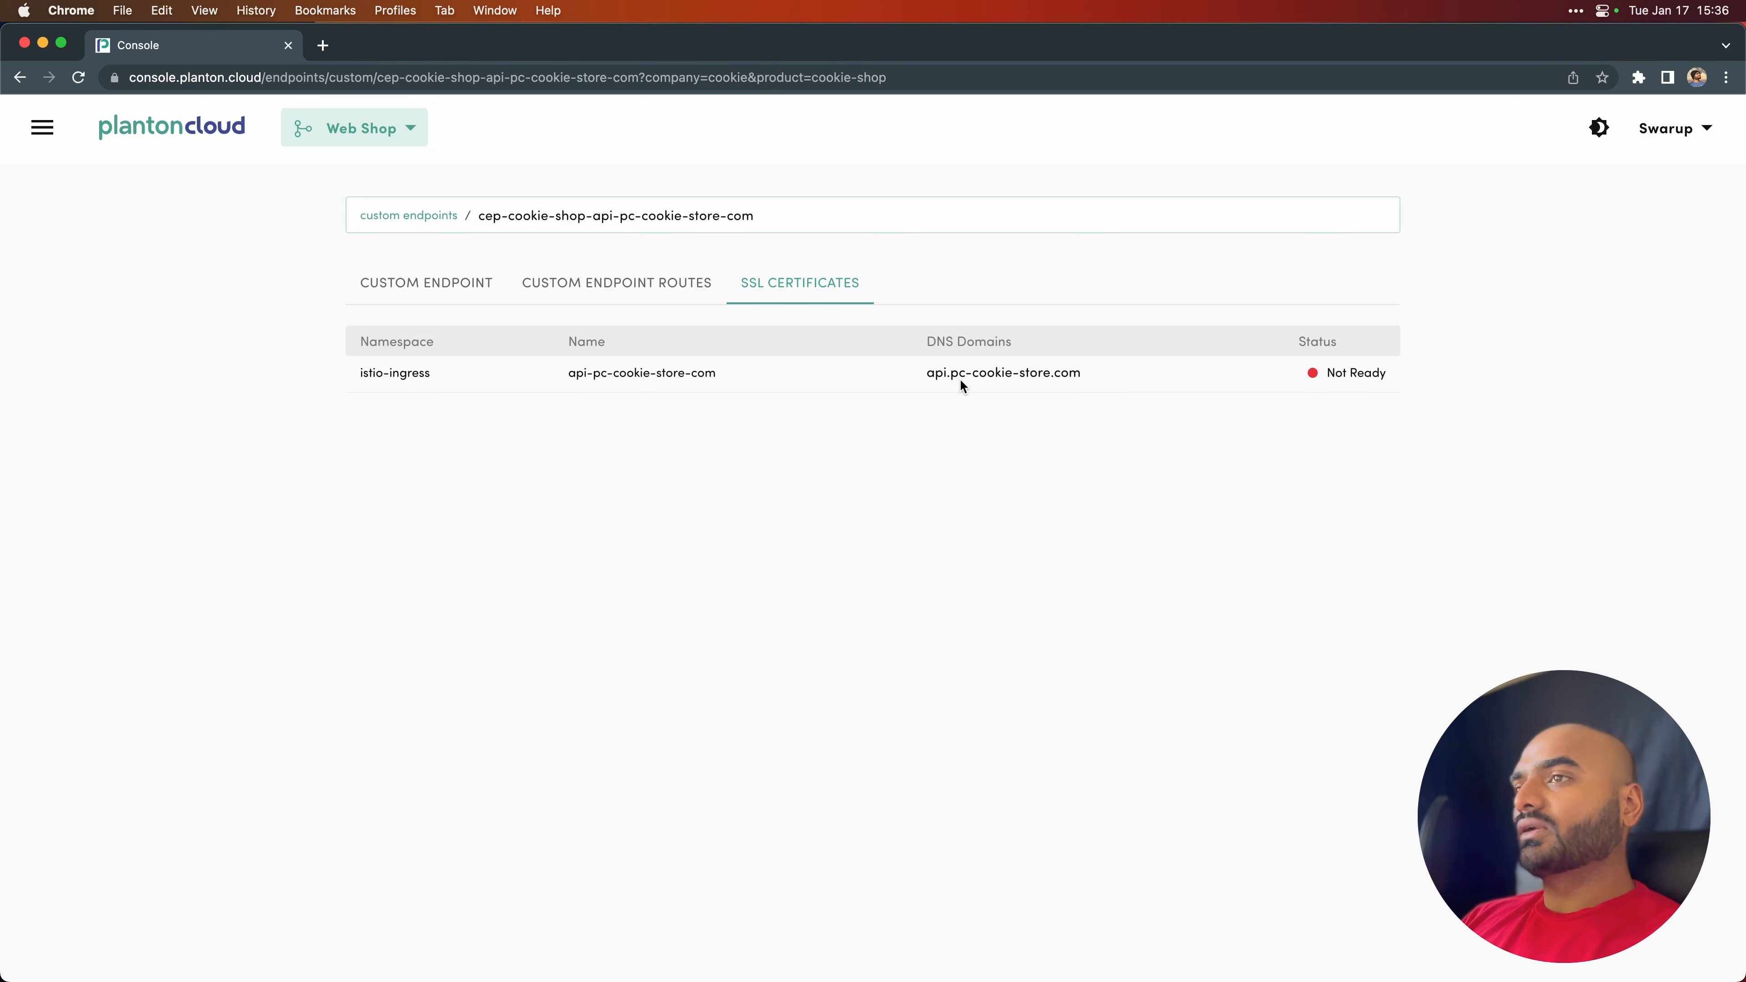
left_click_drag(927, 373, 1083, 374)
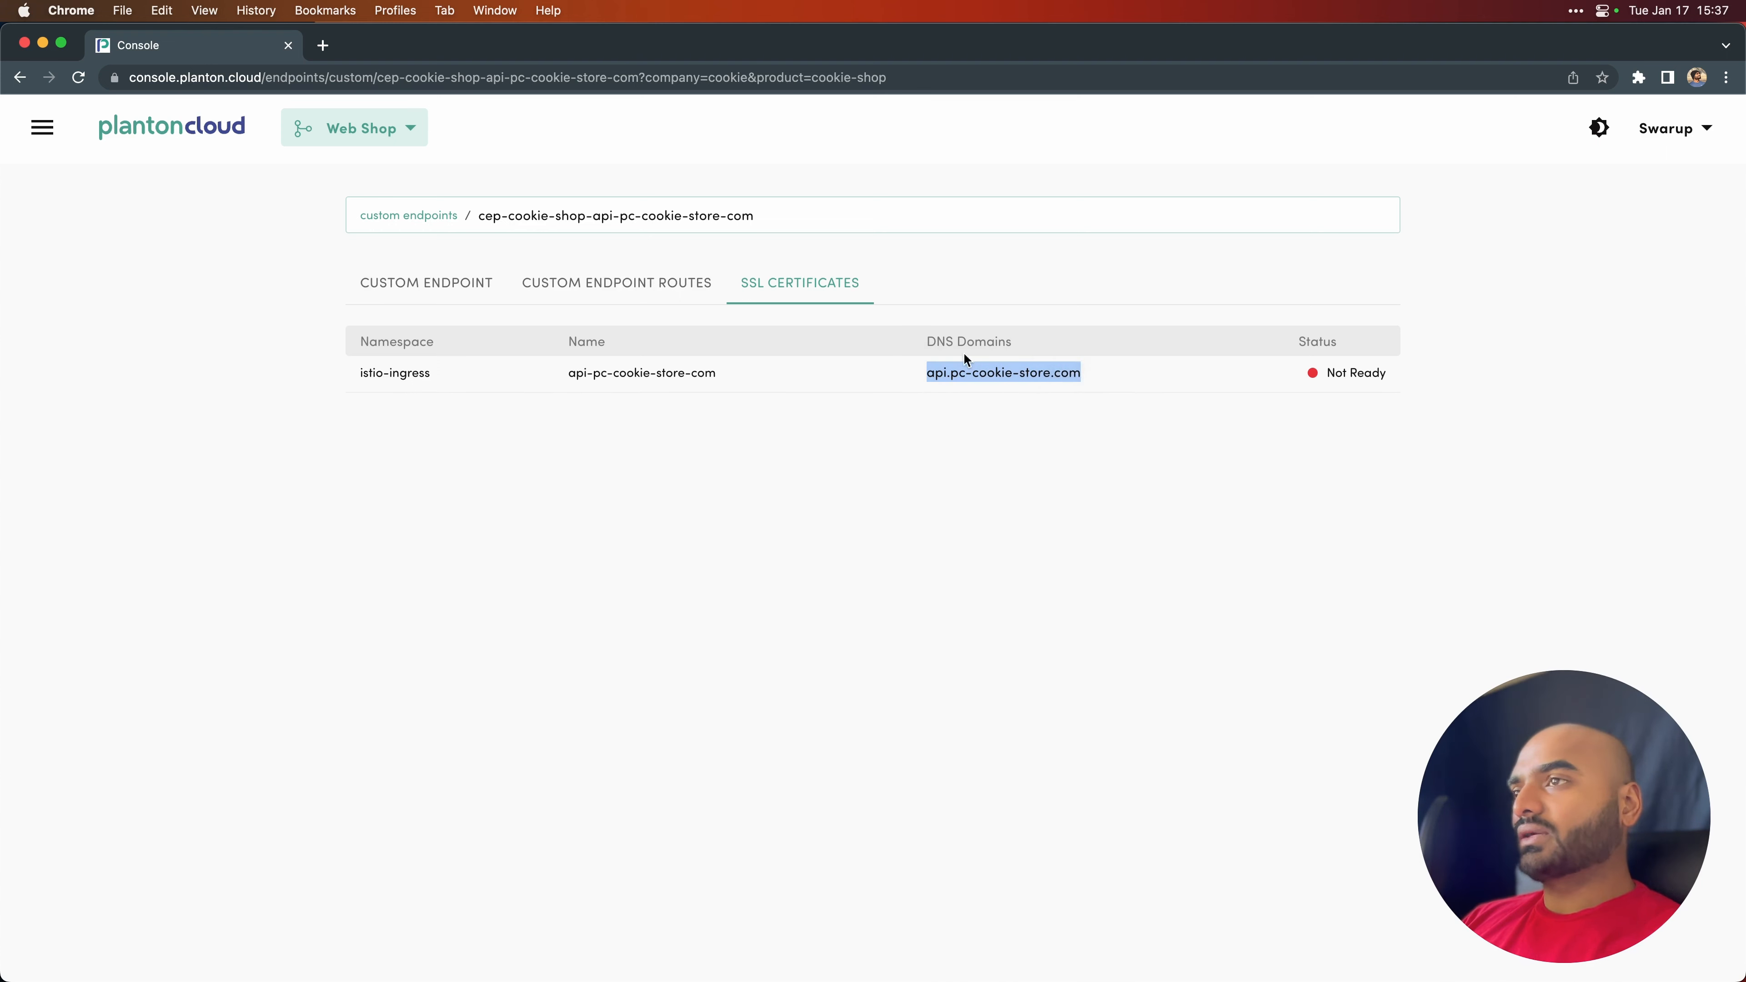
left_click(404, 283)
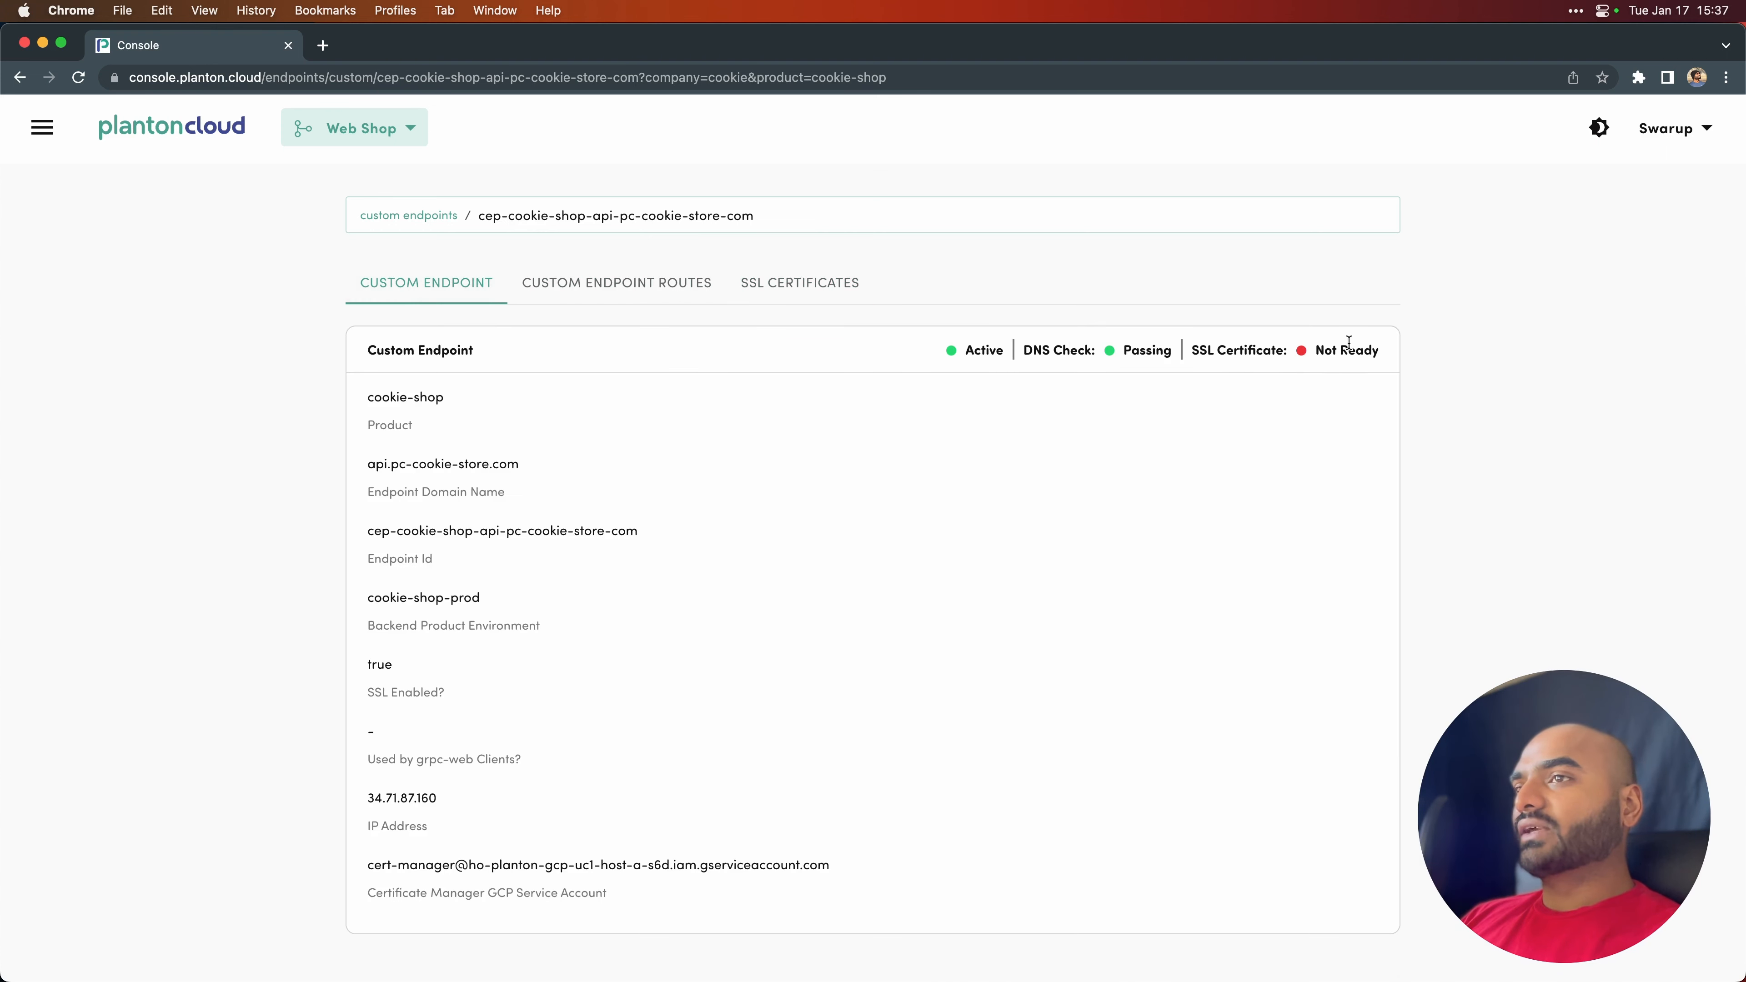
- Inspect the SSL certificate of the pc-cookie-store.com custom endpoint
left_click(416, 219)
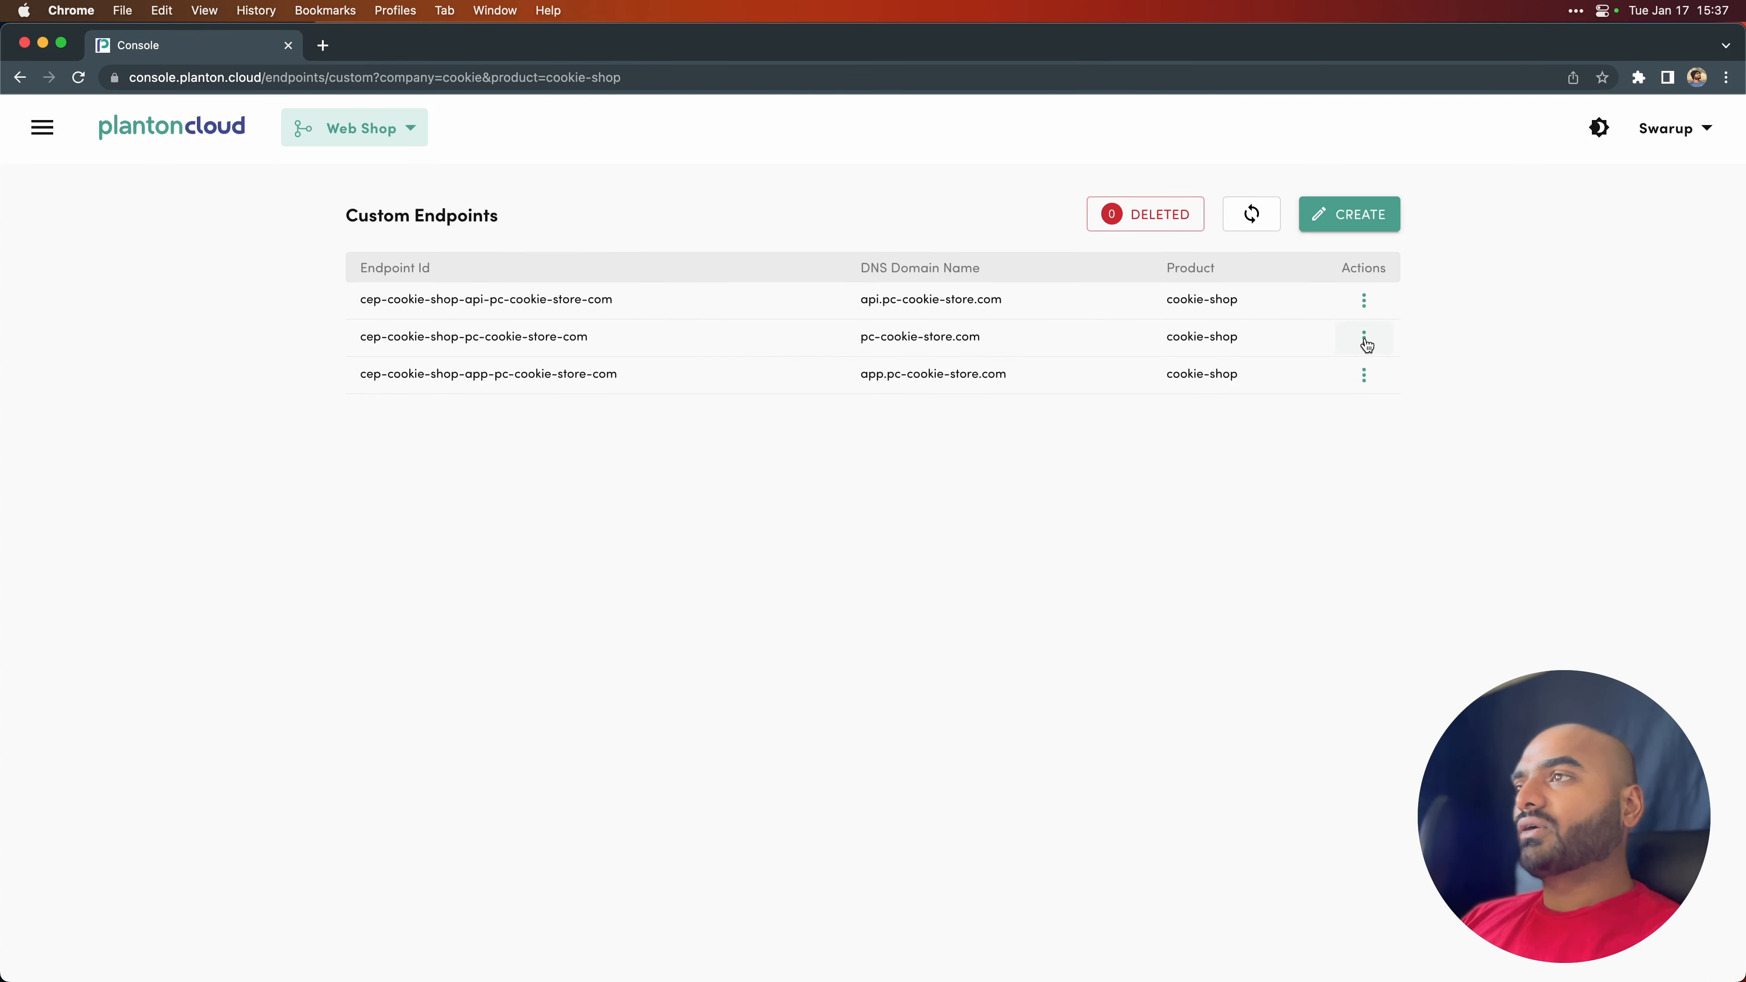
left_click(1365, 339)
left_click(1411, 352)
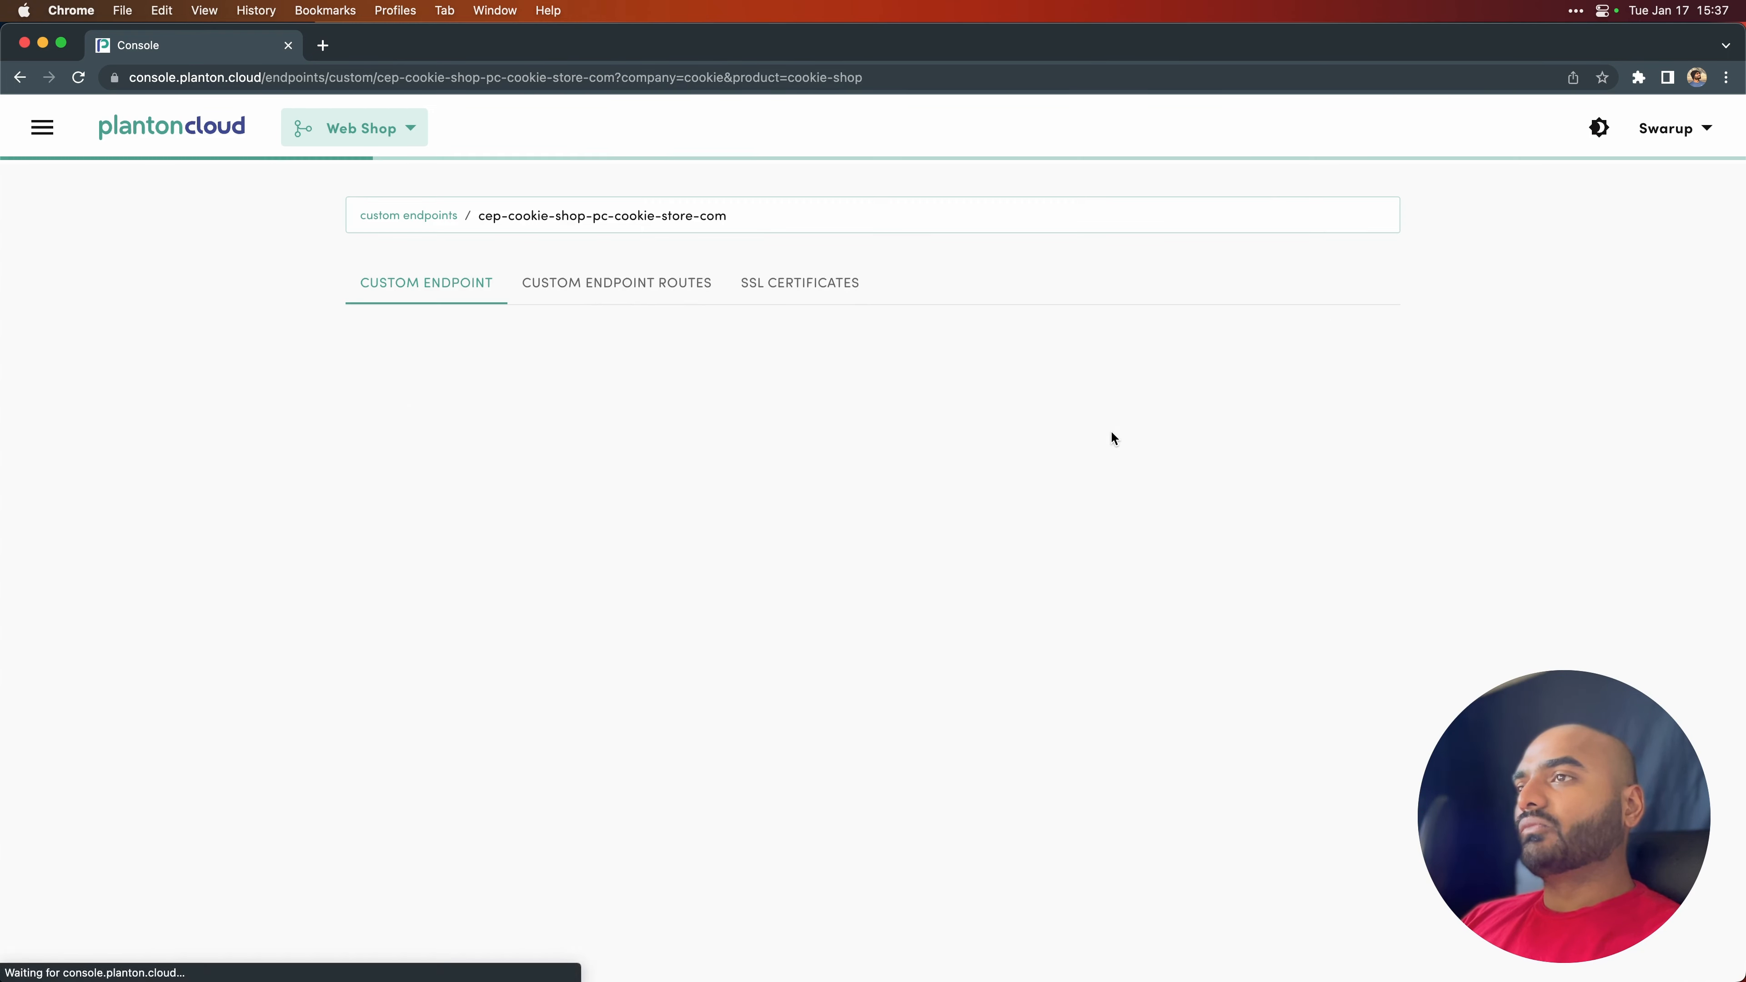
left_click(789, 287)
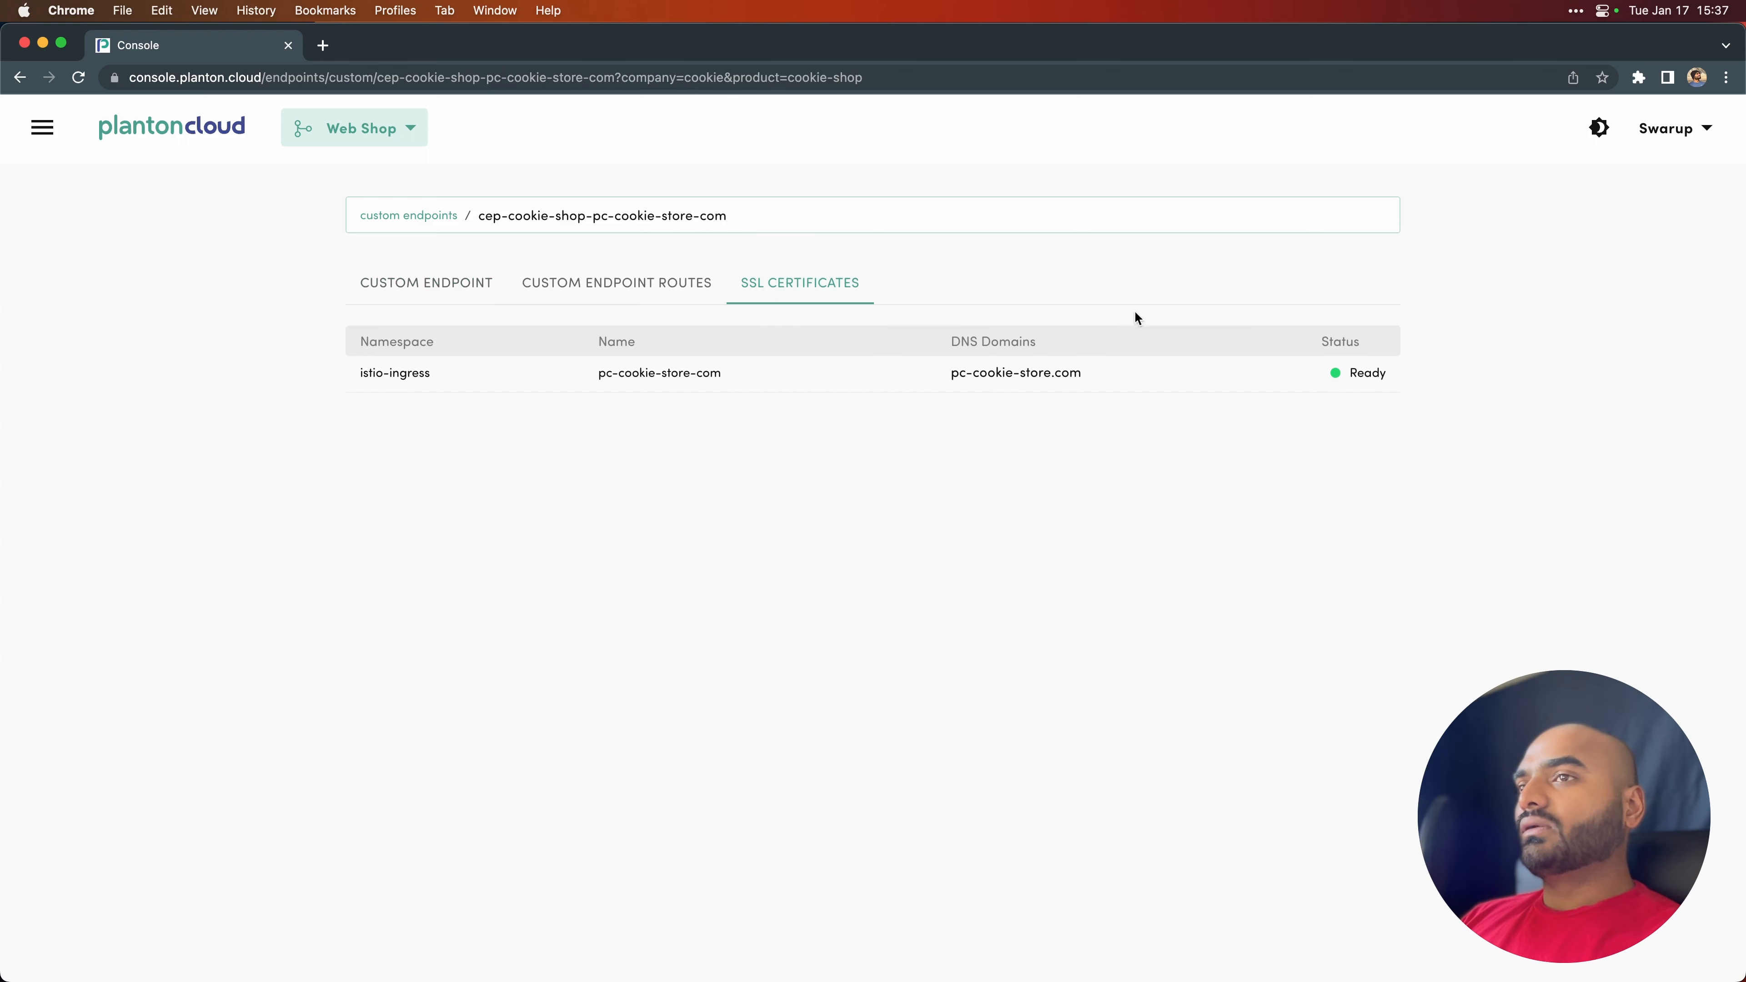
- View the details and SSL certificate of the app.pc-cookie-store.com custom endpoint
left_click(426, 216)
left_click(1364, 373)
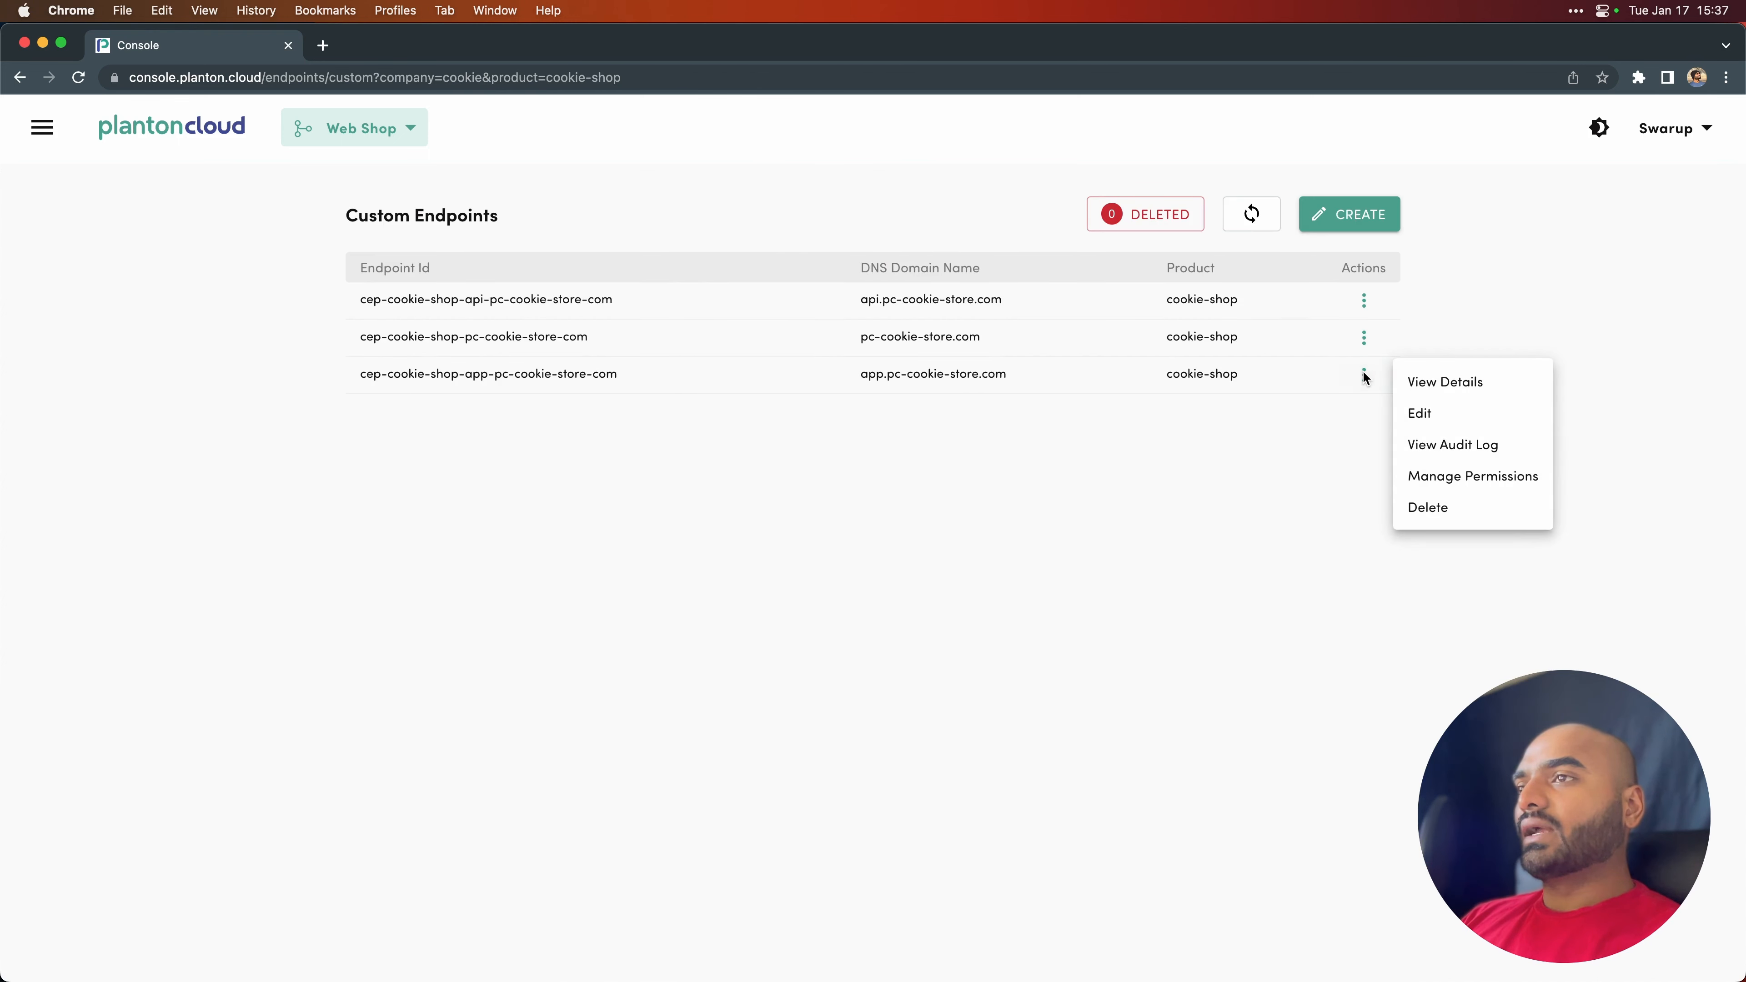
left_click(1427, 385)
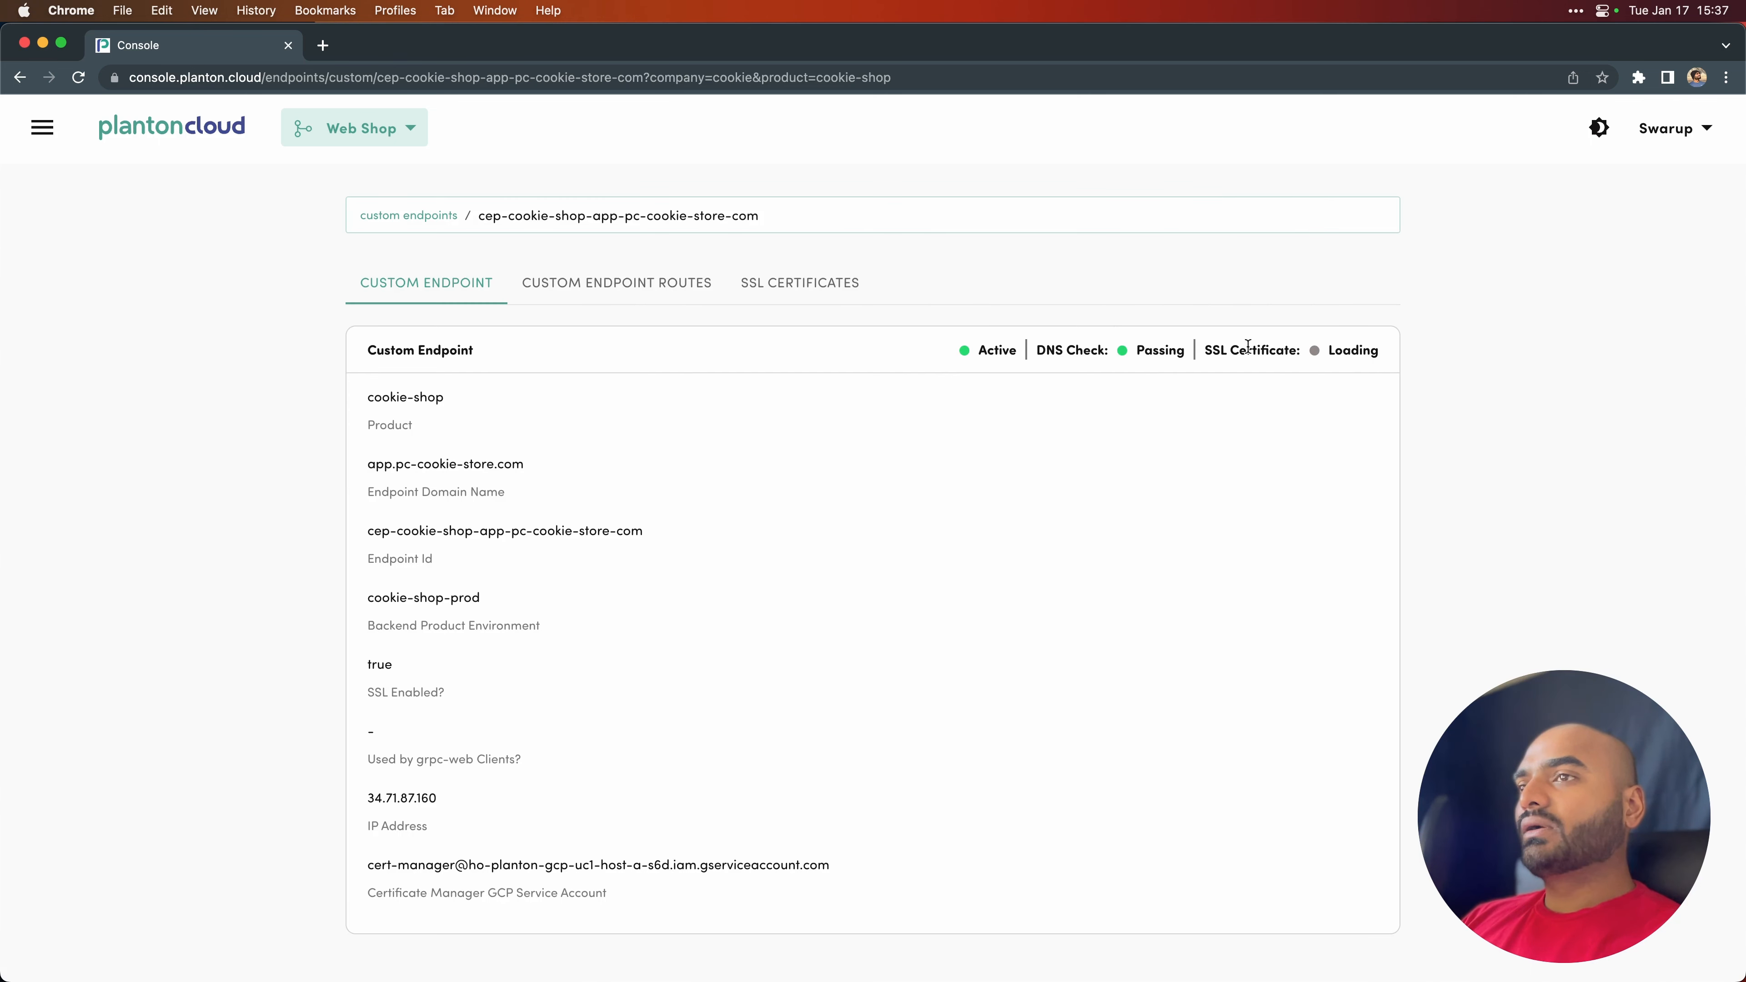
left_click(816, 303)
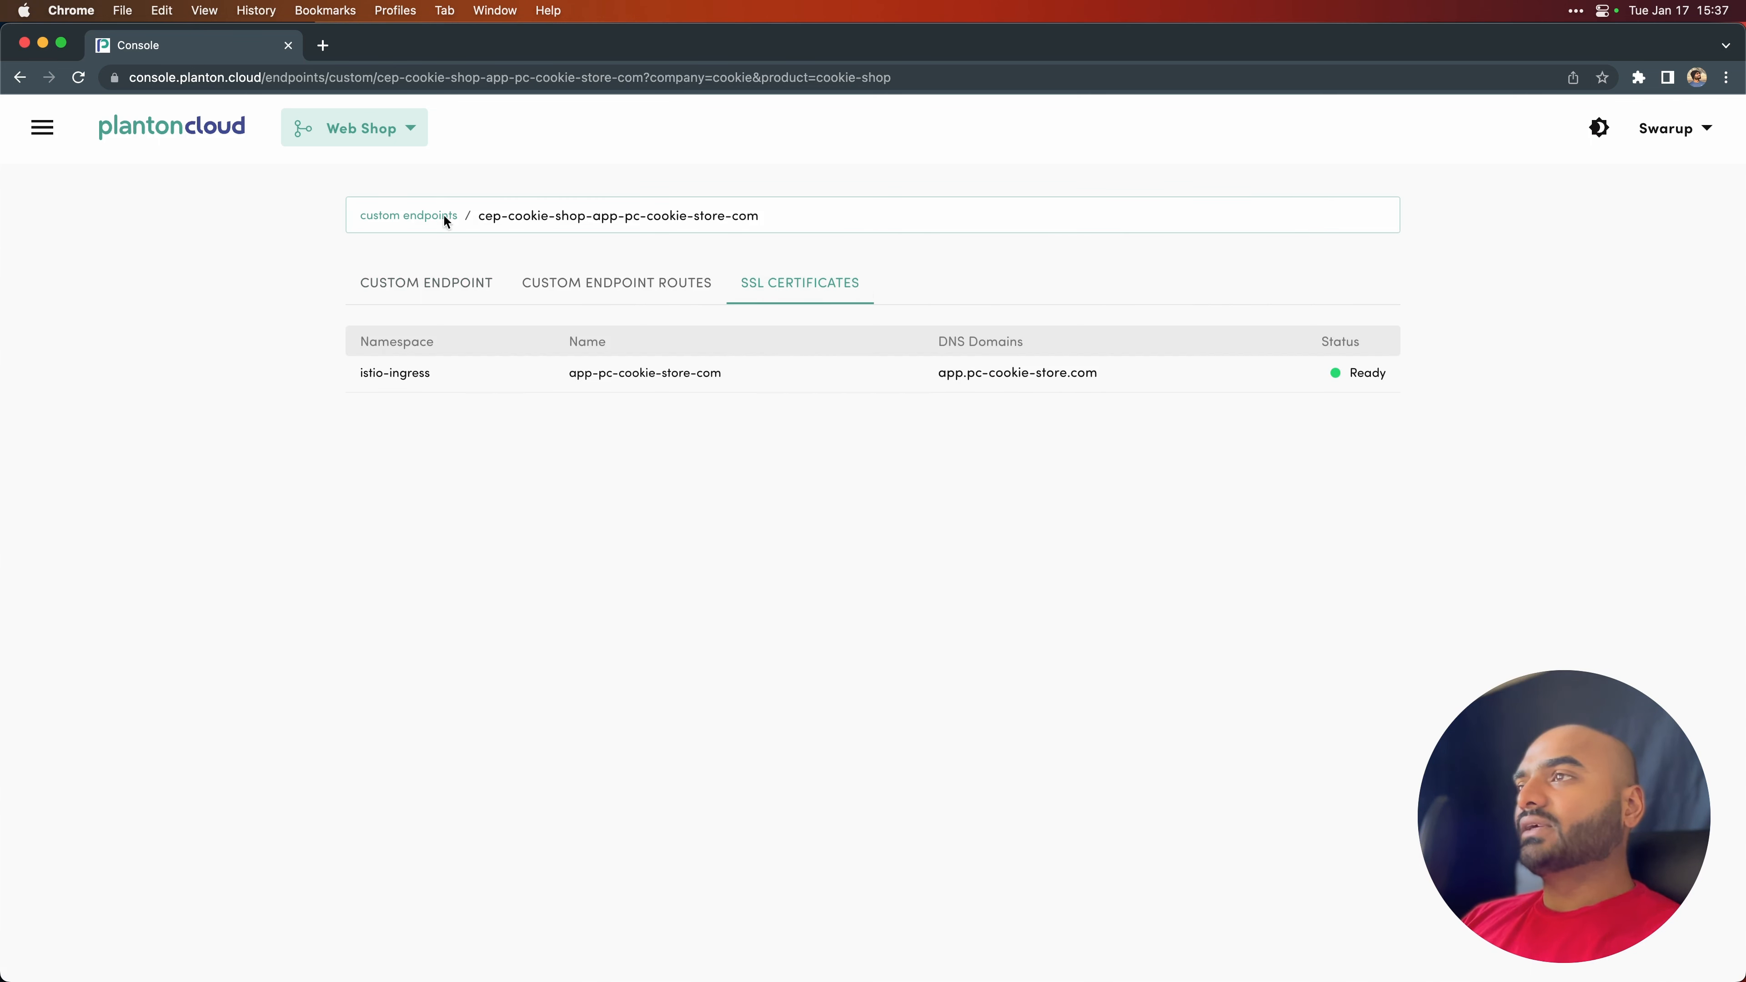
- Recheck the SSL certificate status of the api.pc-cookie-store.com custom endpoint
left_click(429, 215)
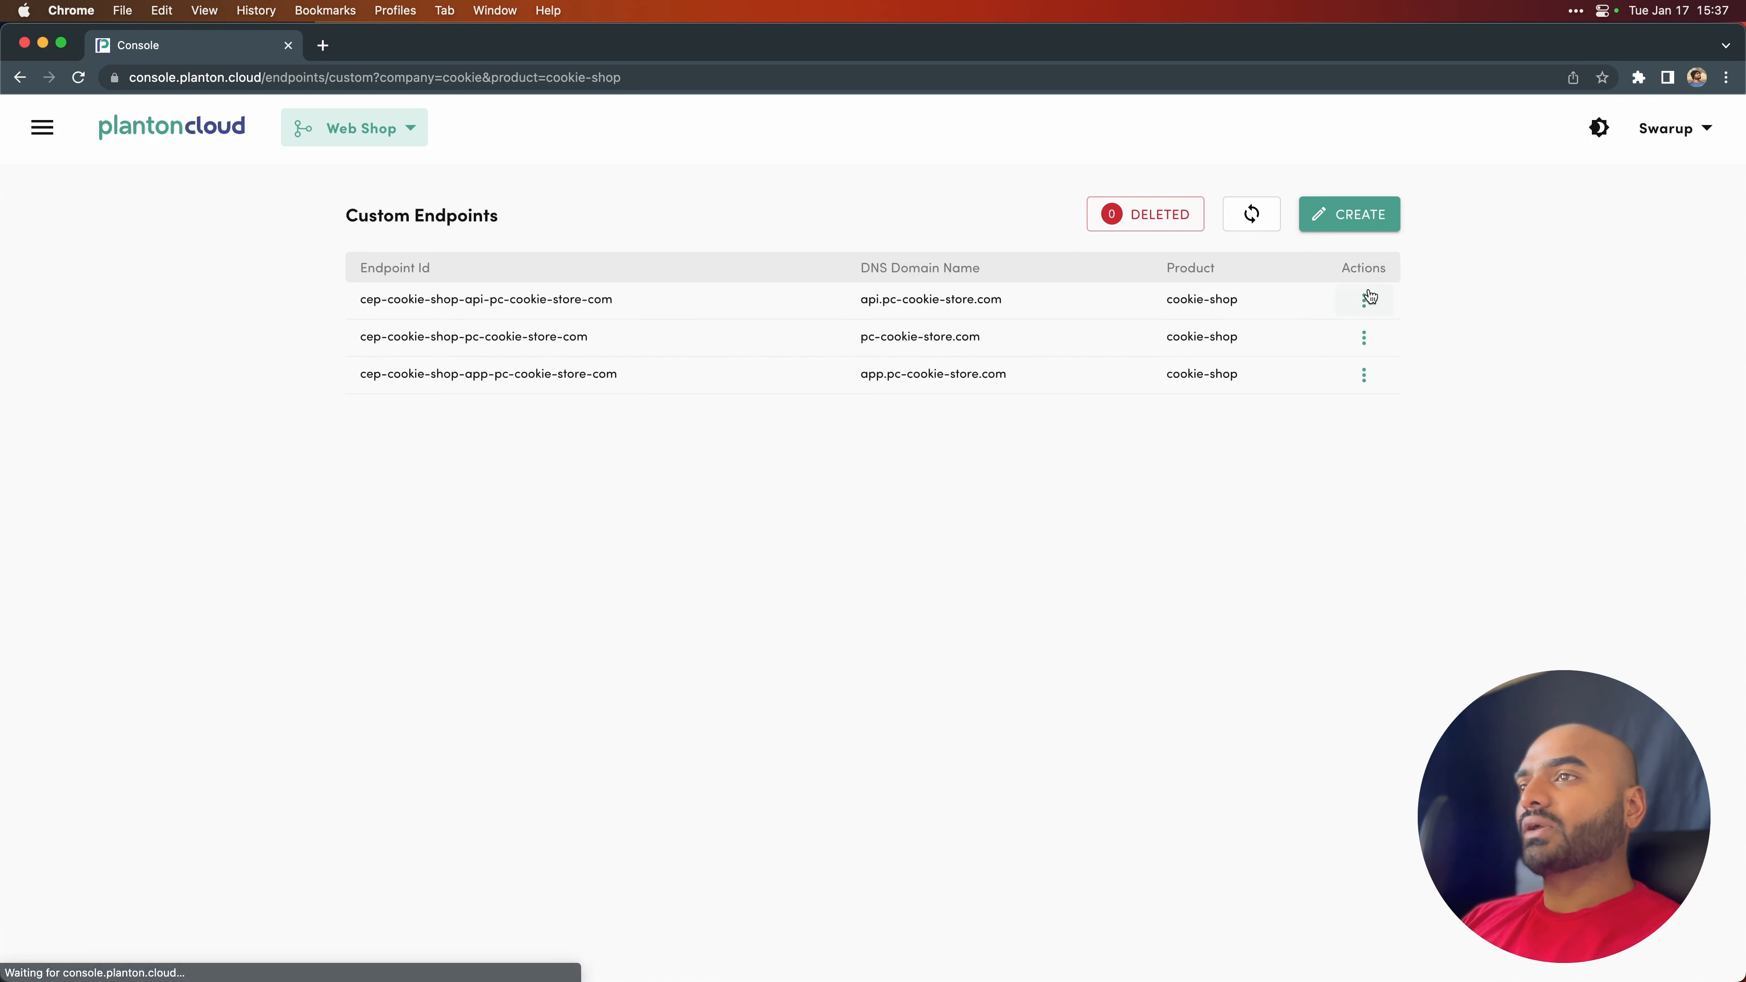
left_click(1364, 300)
left_click(1421, 313)
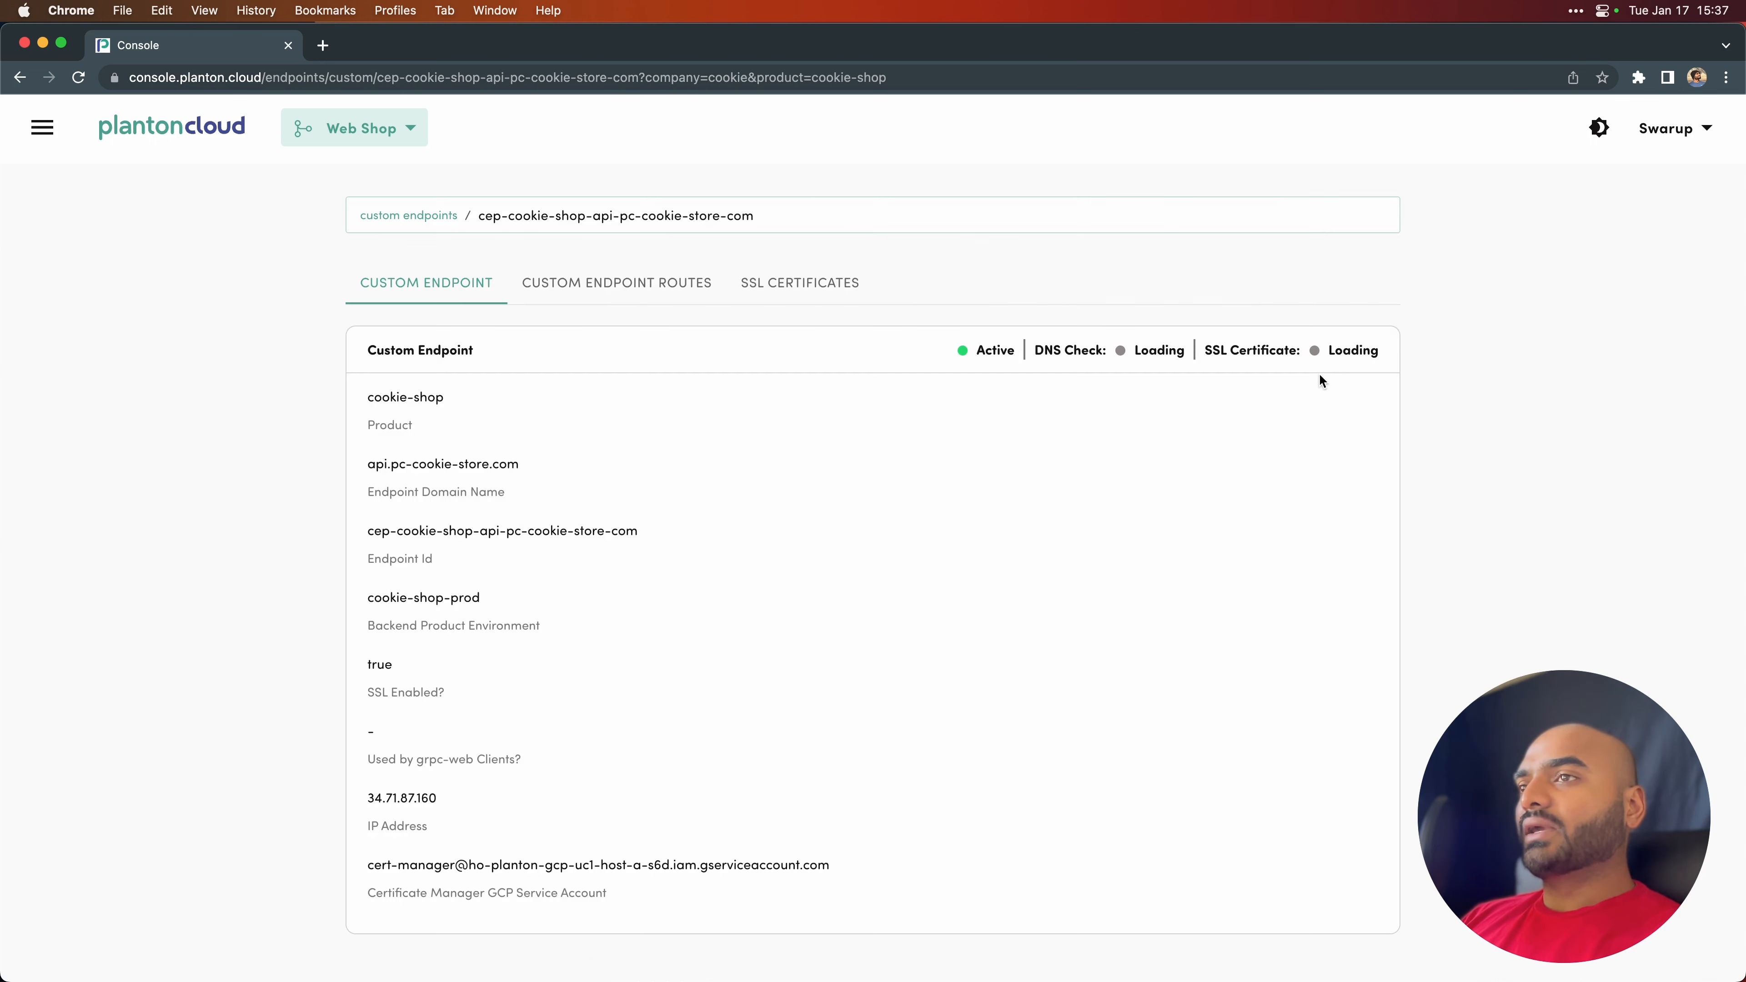
left_click(776, 282)
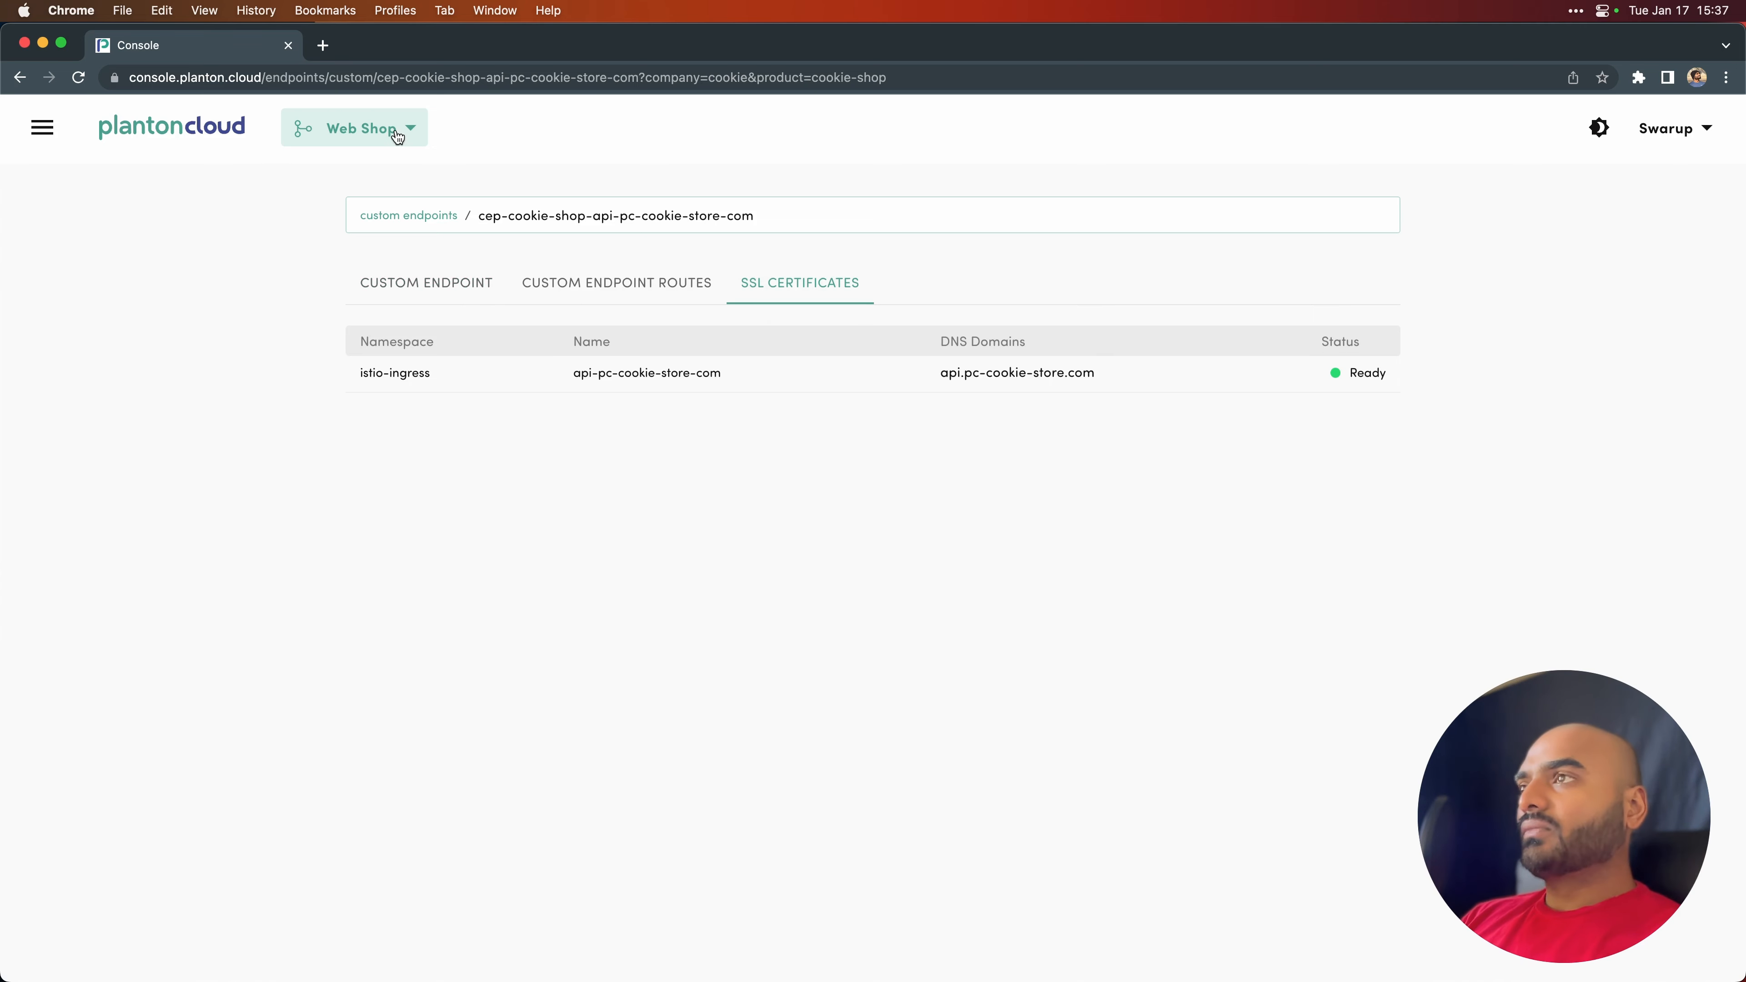
- Visit pc-cookie-store.com in a new browser tab and check the site's connection security information
left_click(325, 45)
left_click(347, 82)
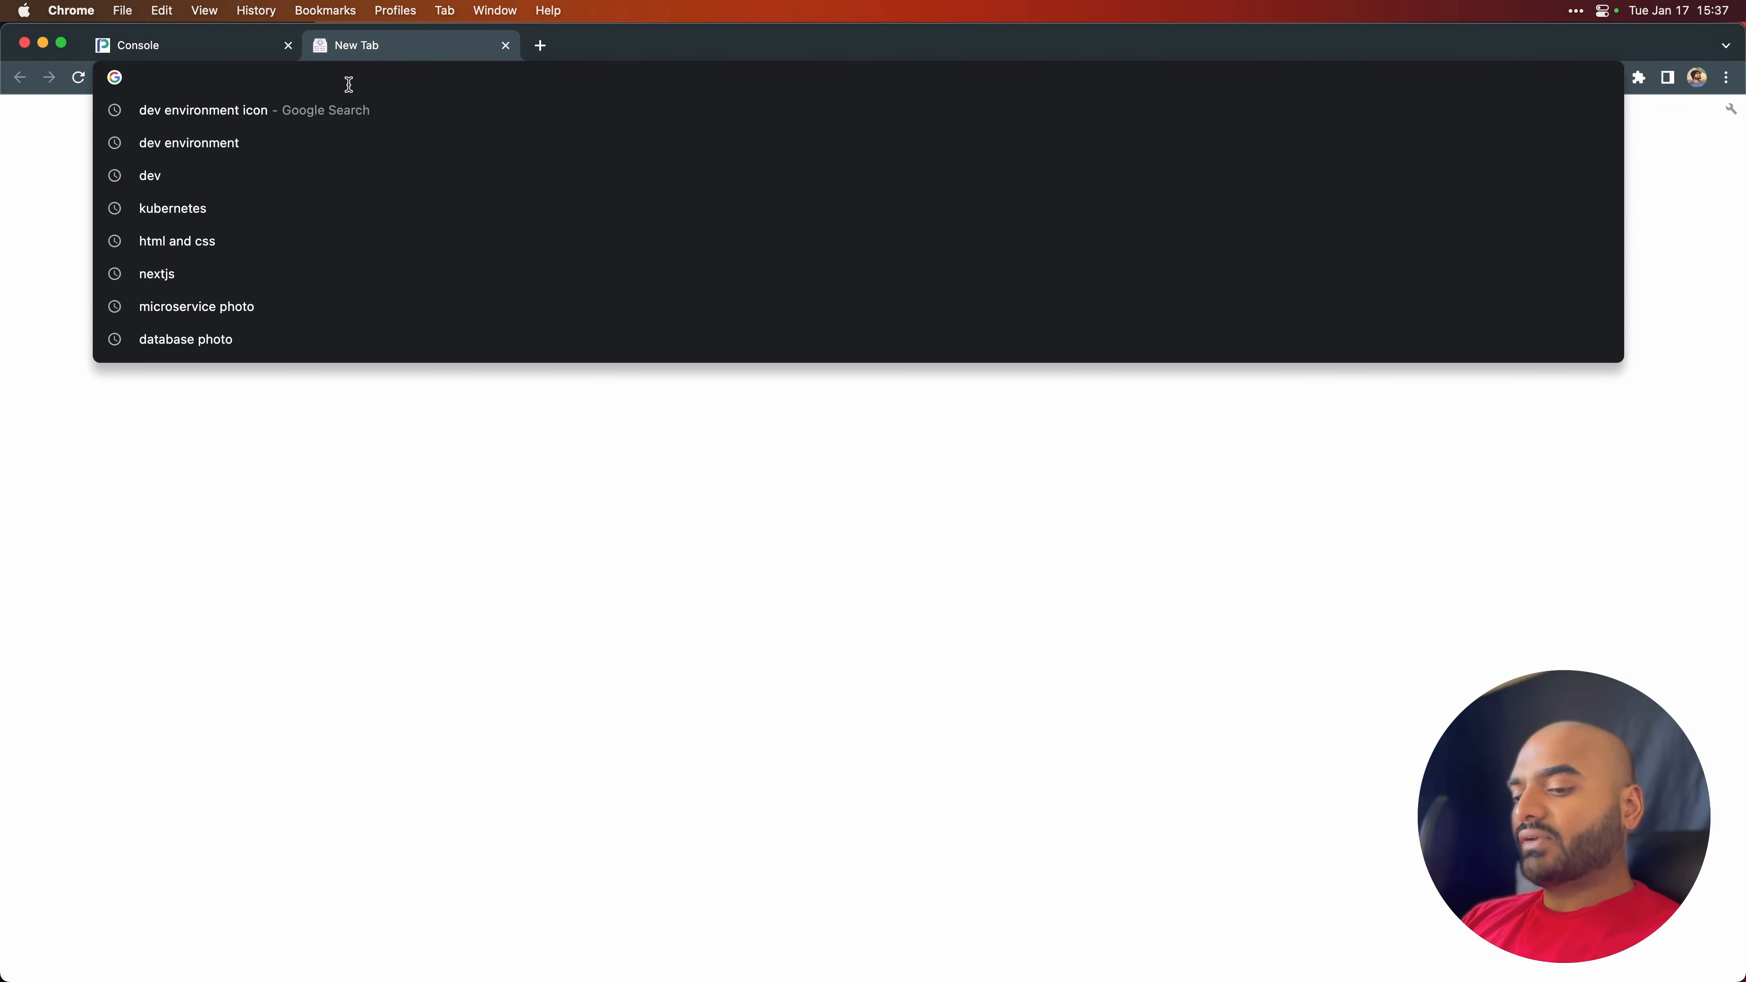
type("pc-cooki")
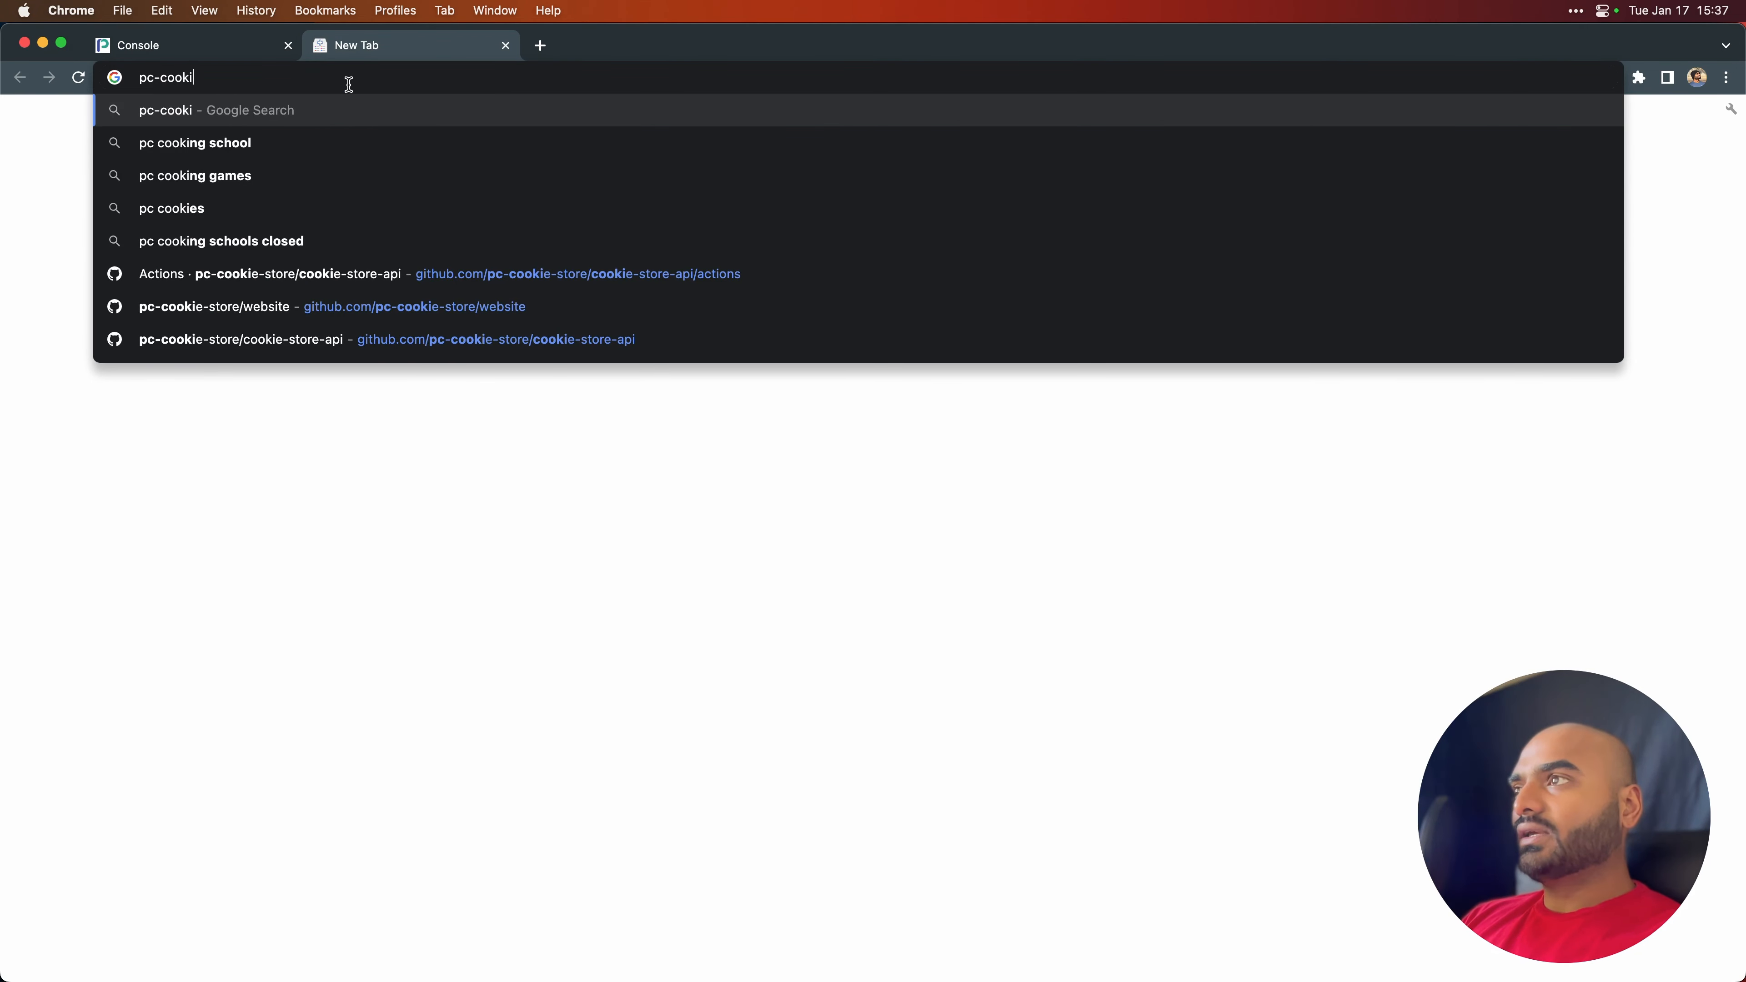
type("e-store.com")
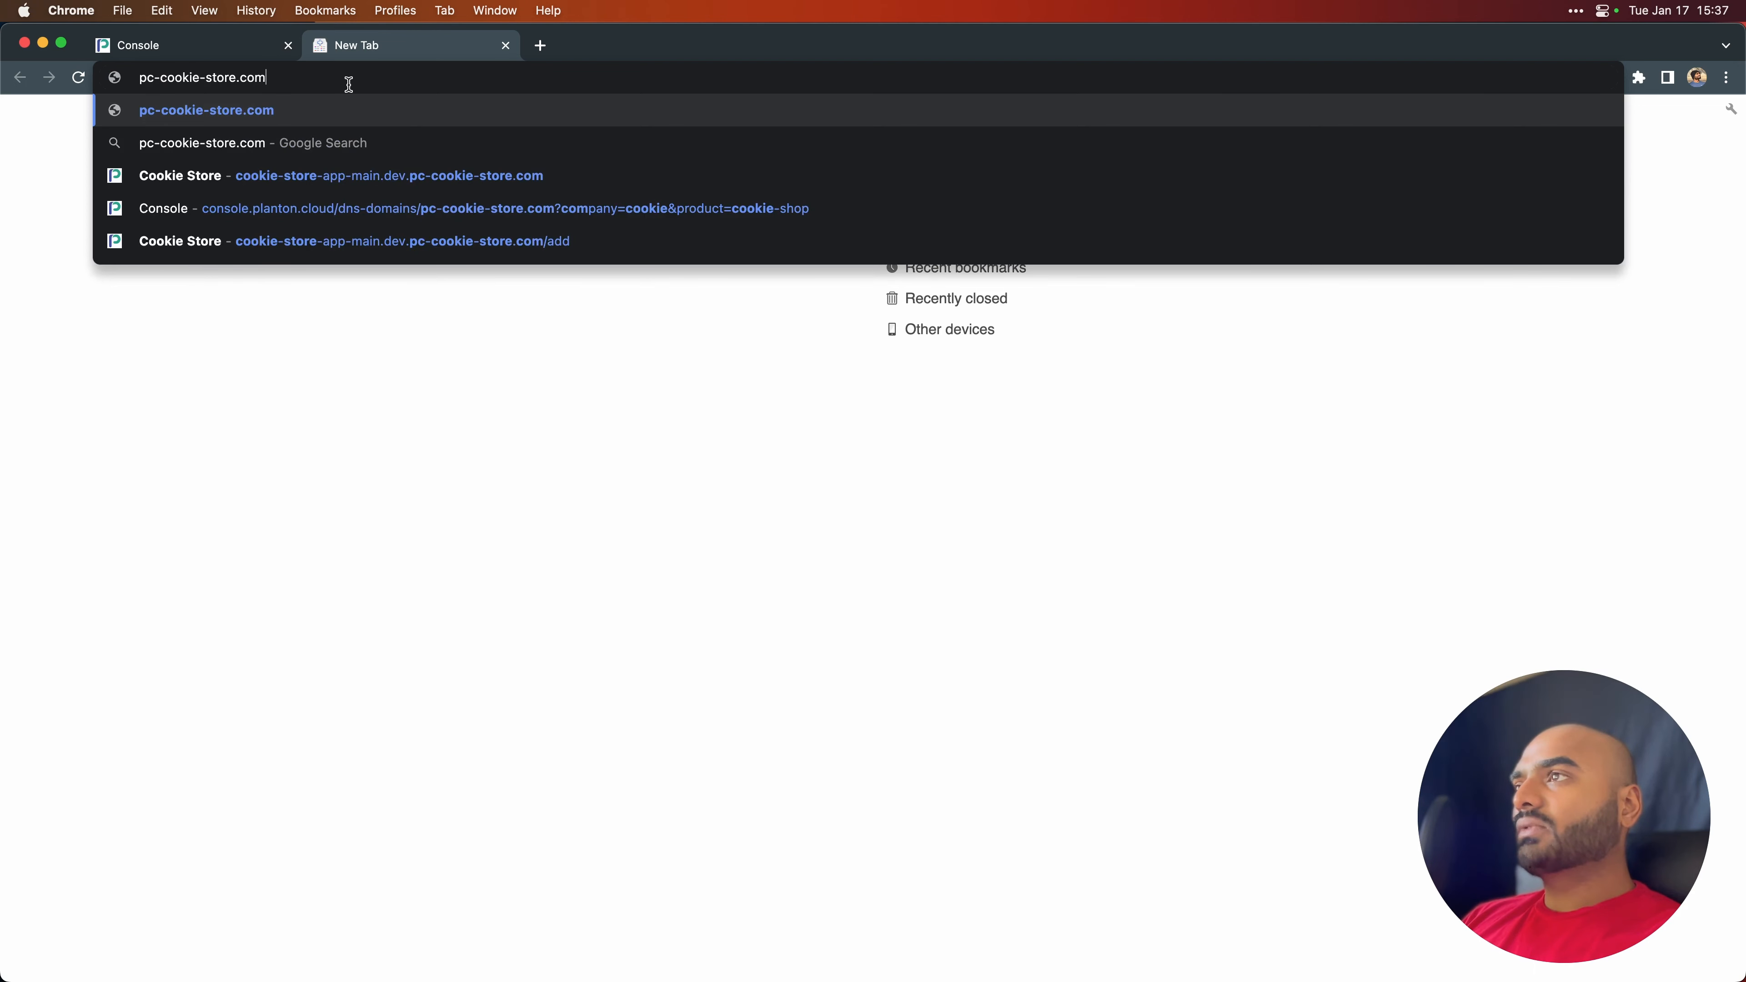
key("Return")
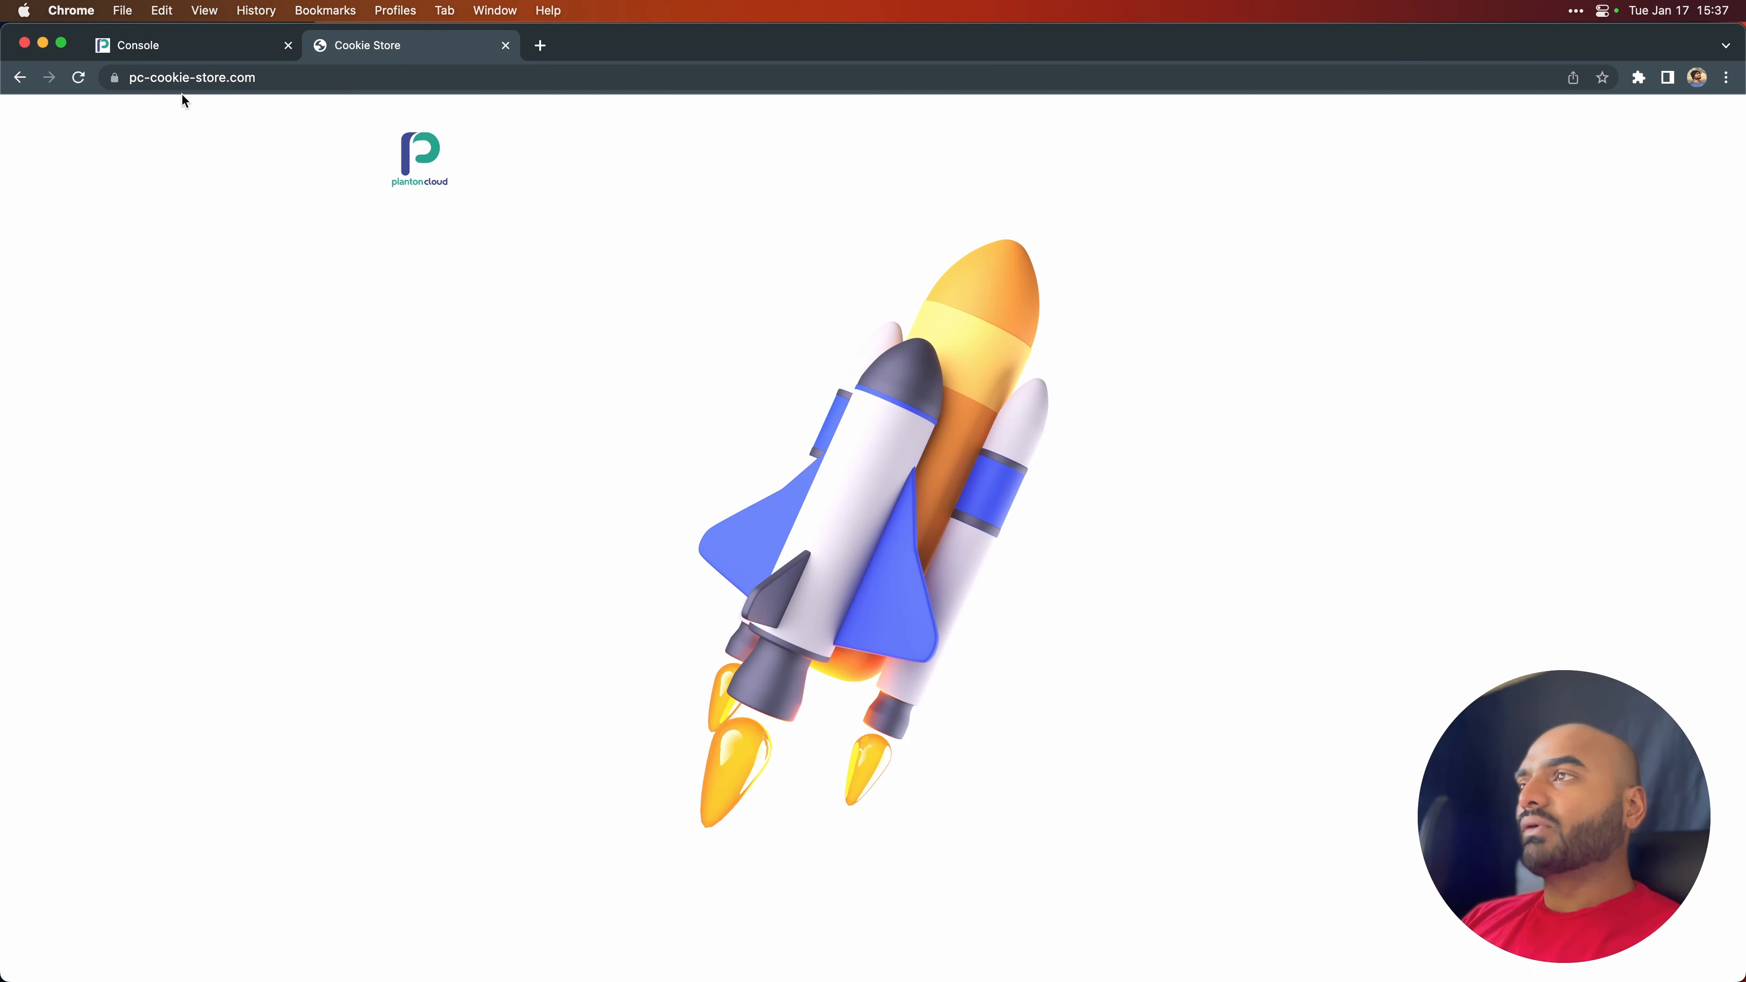
left_click(117, 78)
left_click(116, 77)
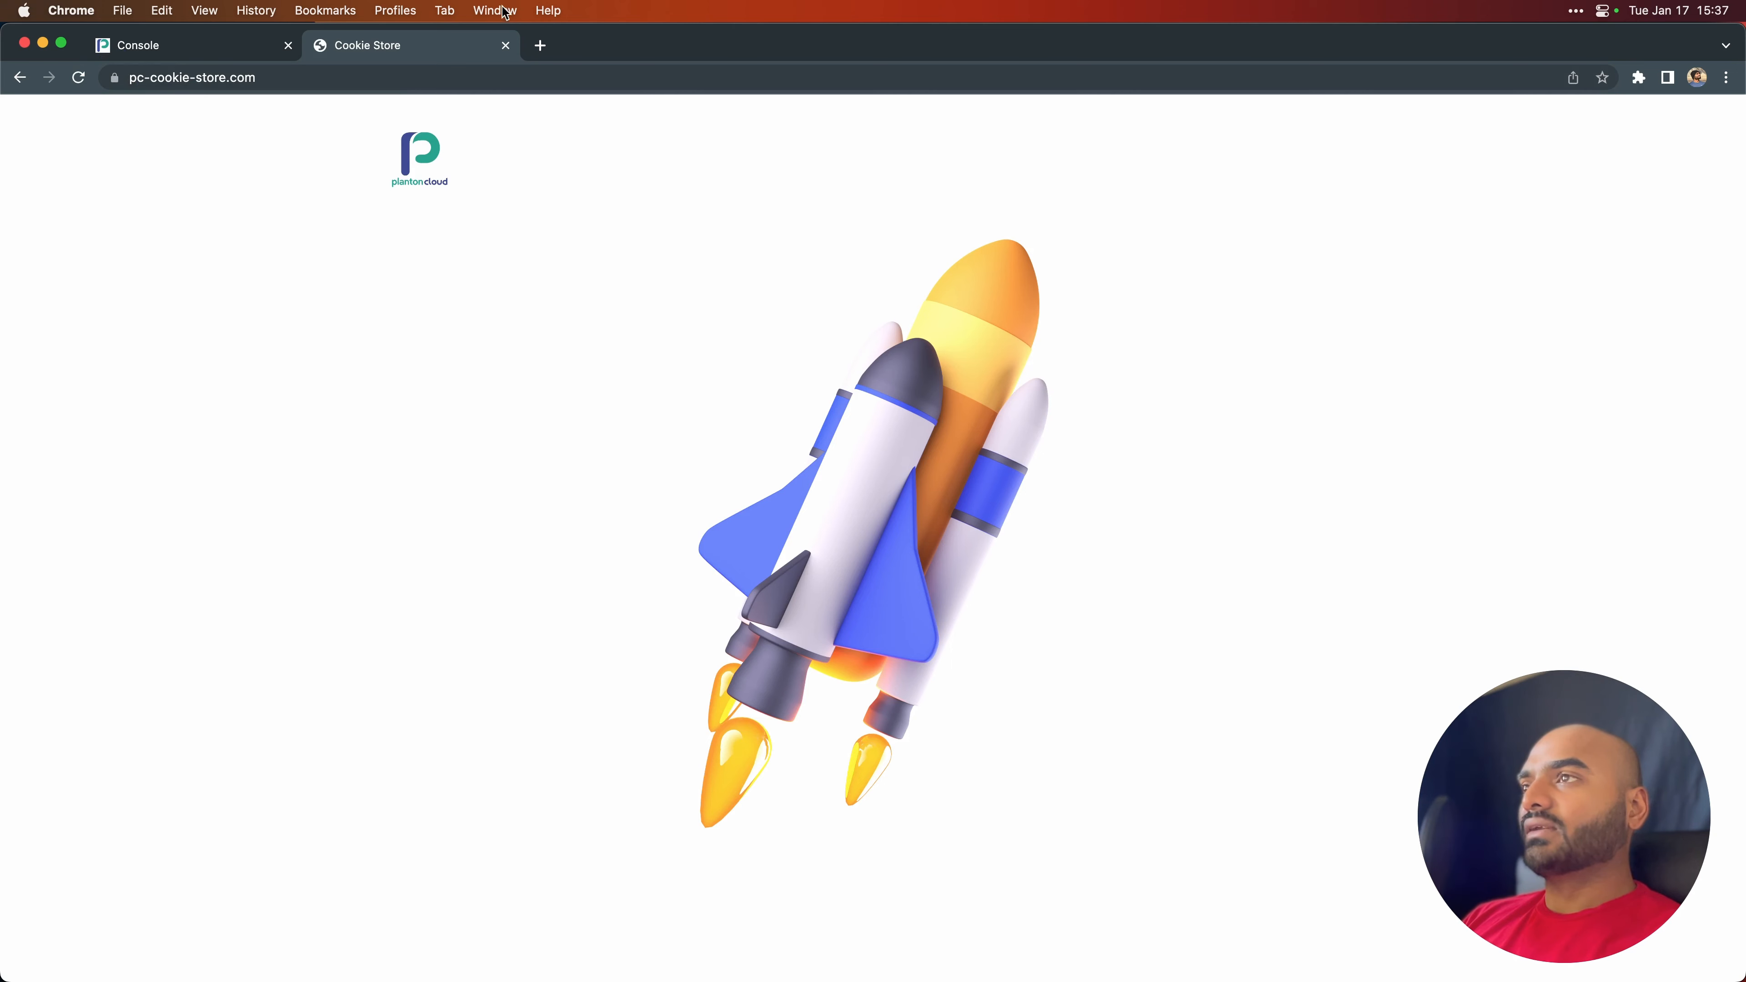
- Visit app.pc-cookie-store.com in another browser tab to test the app endpoint
left_click(528, 76)
key("super+t")
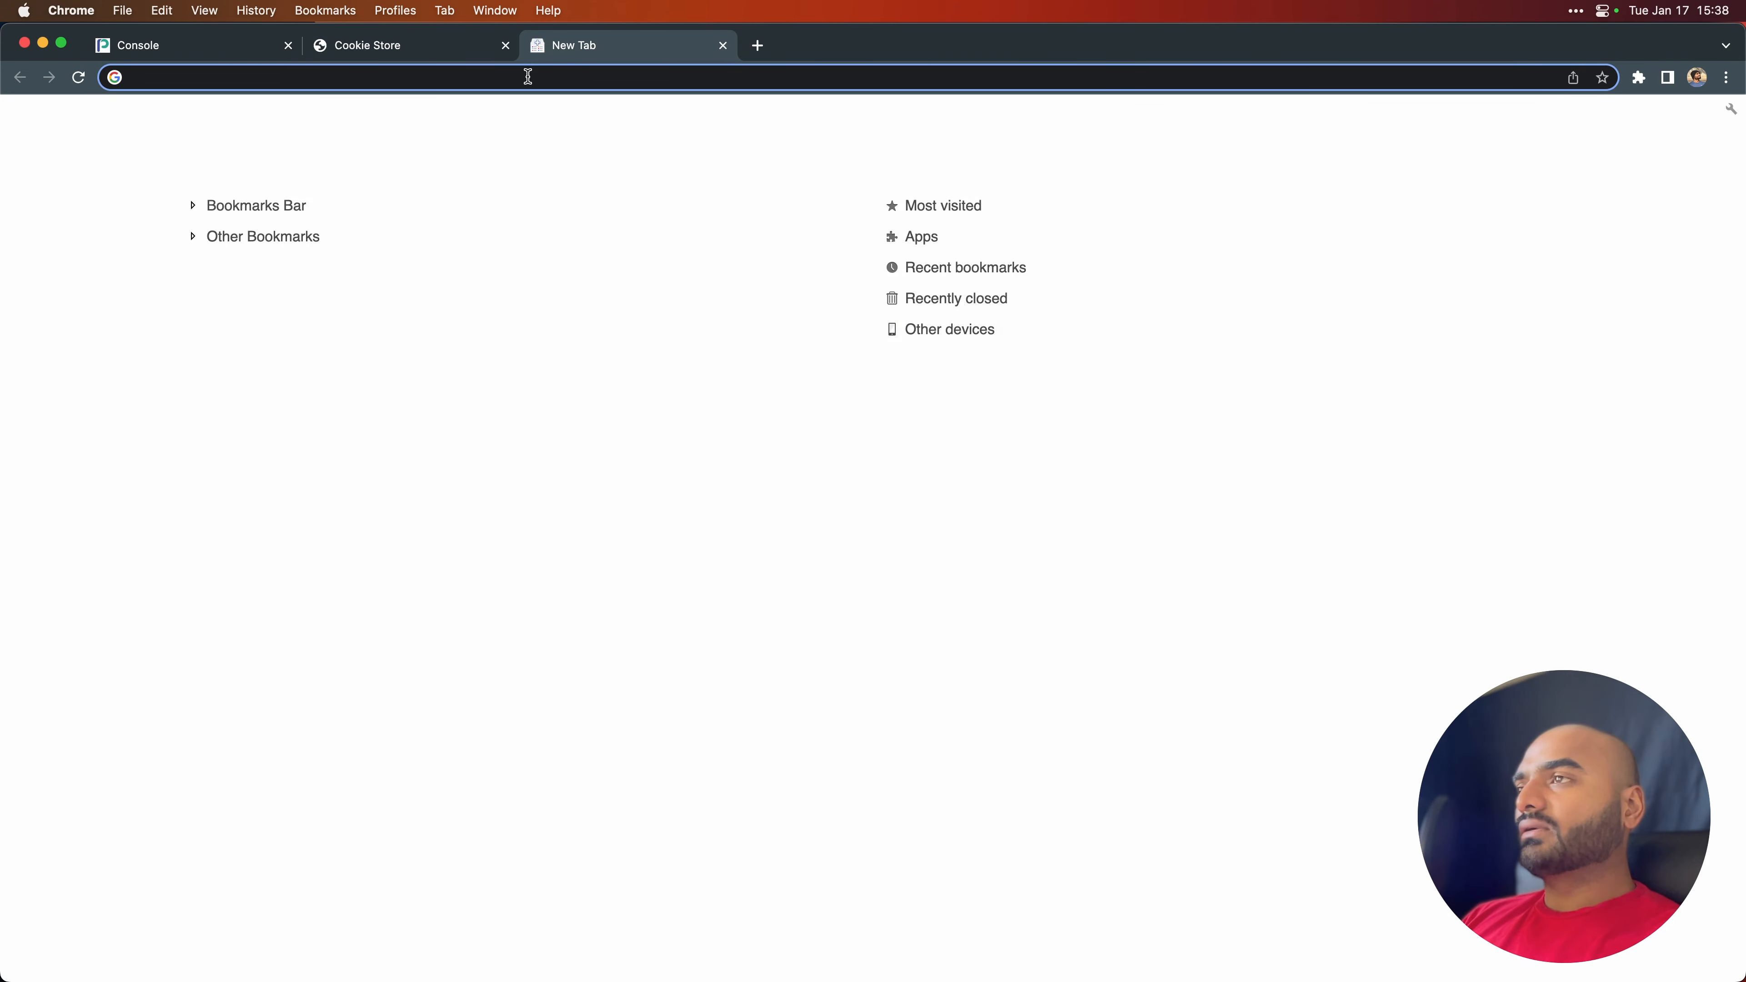
type("https://app.pc-cookie-store.com/")
key("Return")
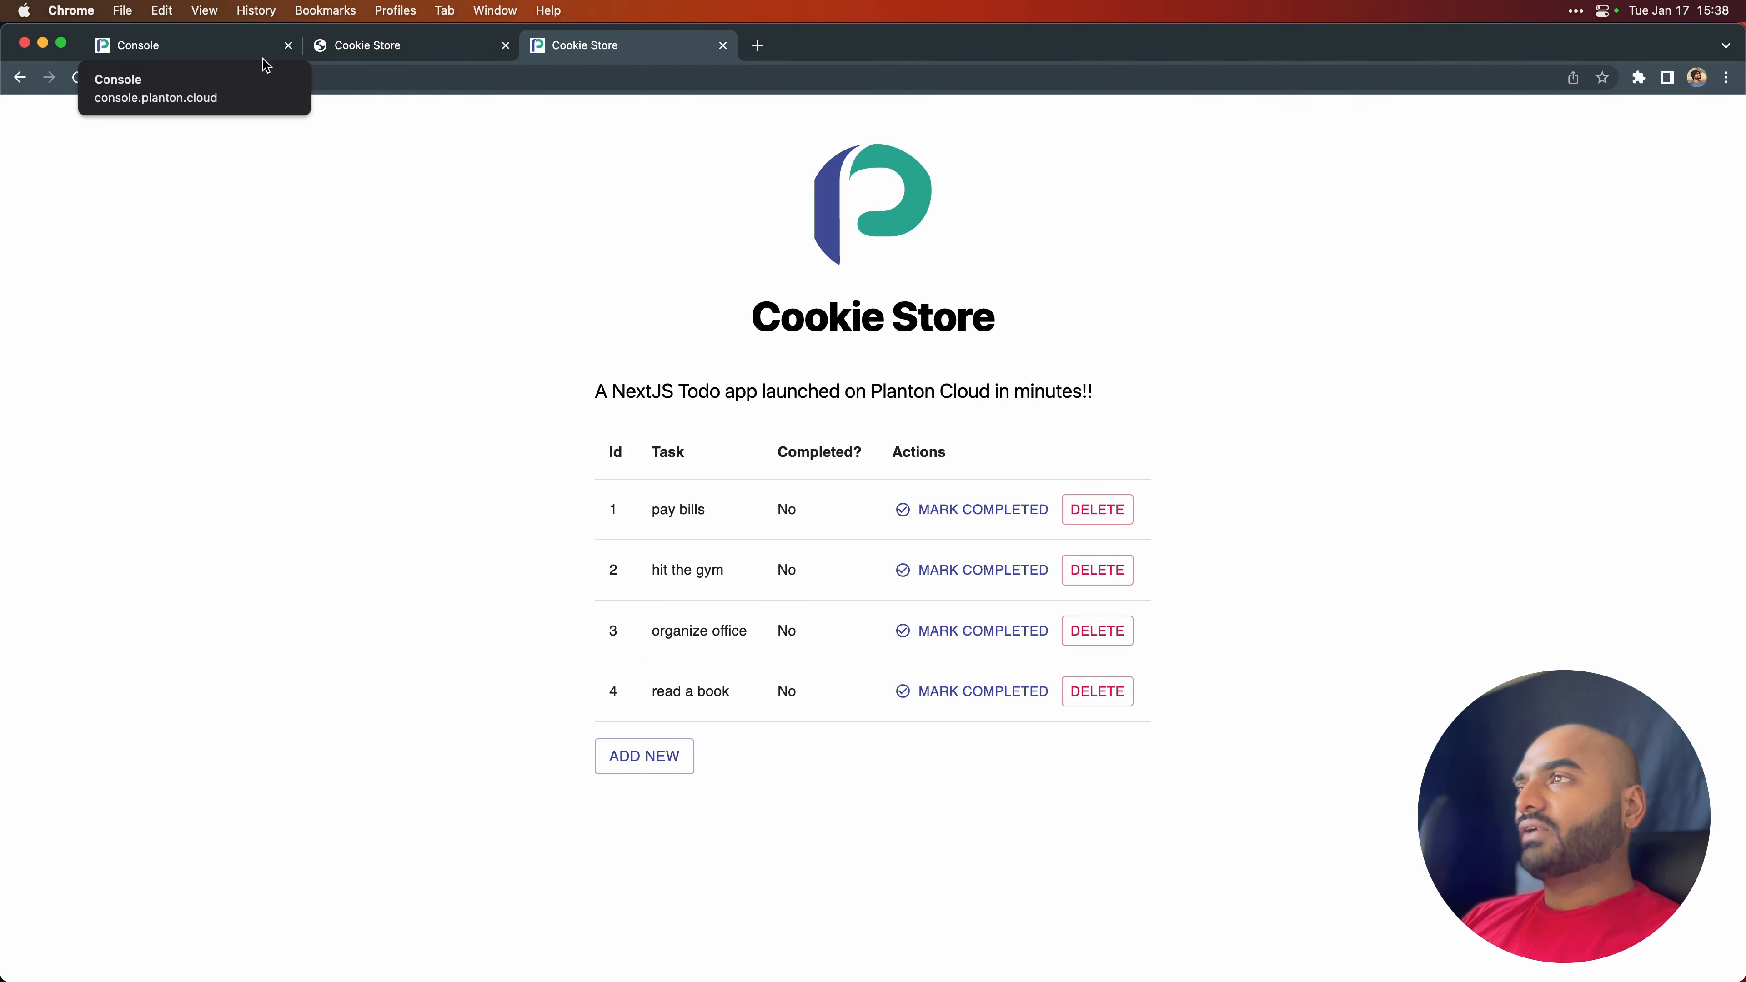
left_click(337, 76)
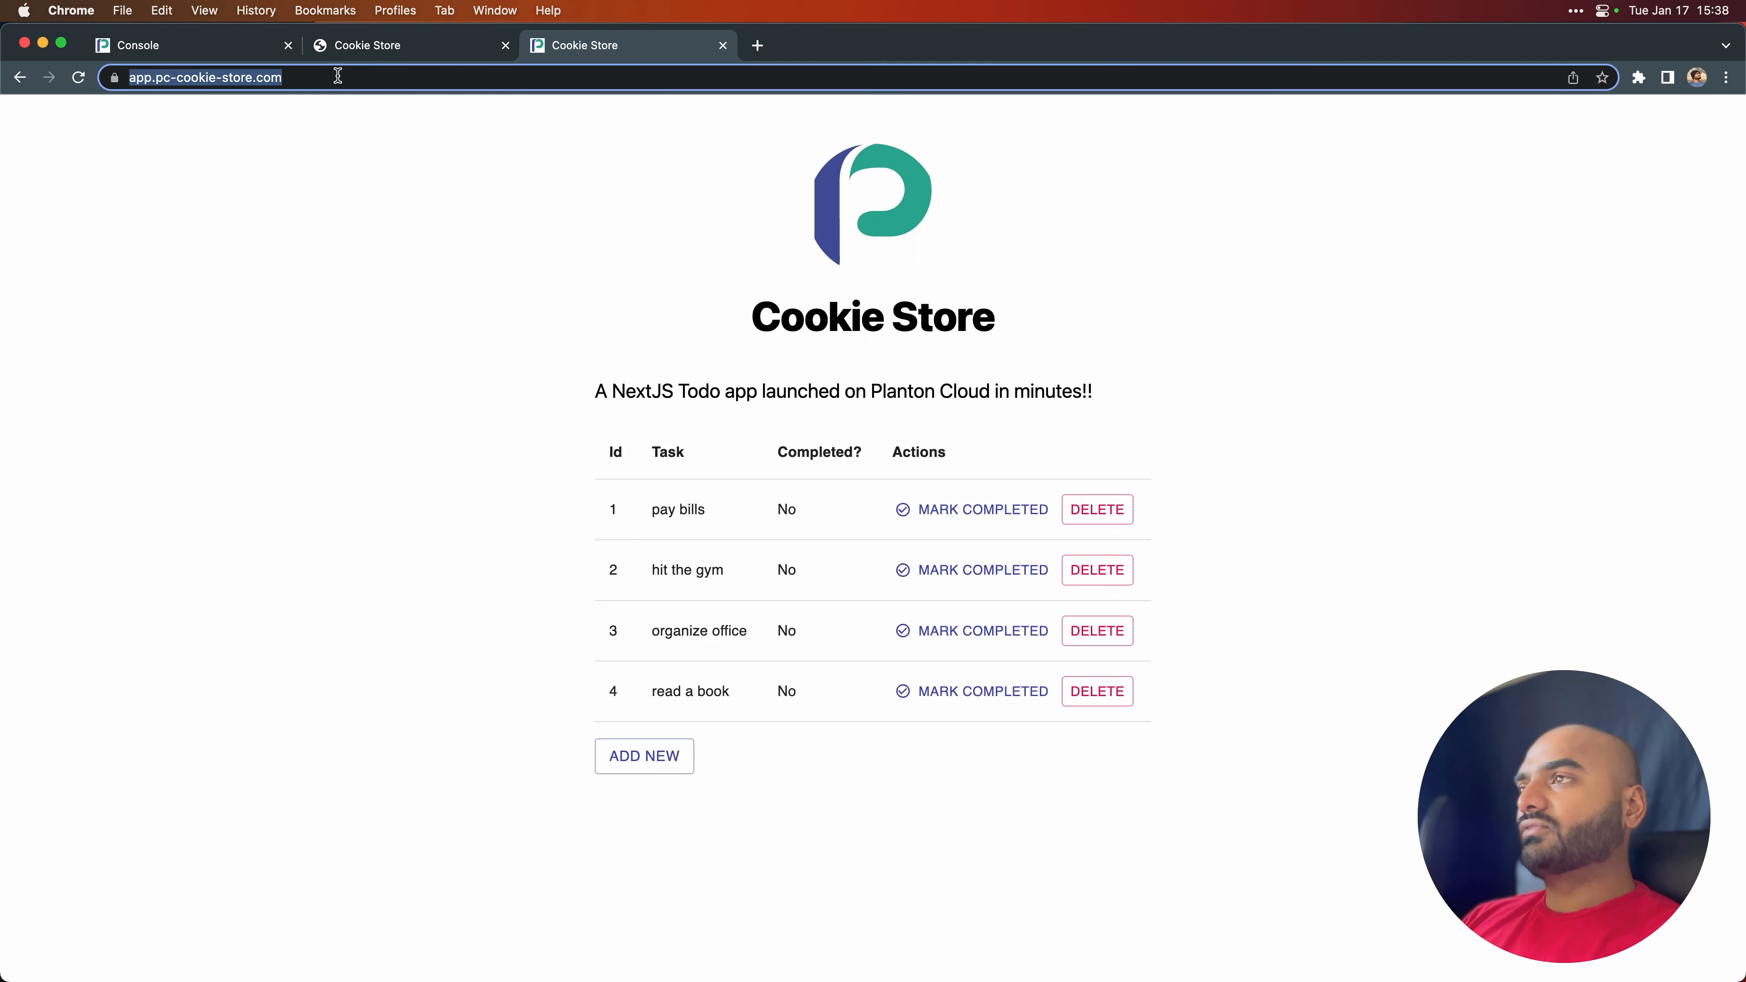
key("super+c")
key("super+t")
key("super+v")
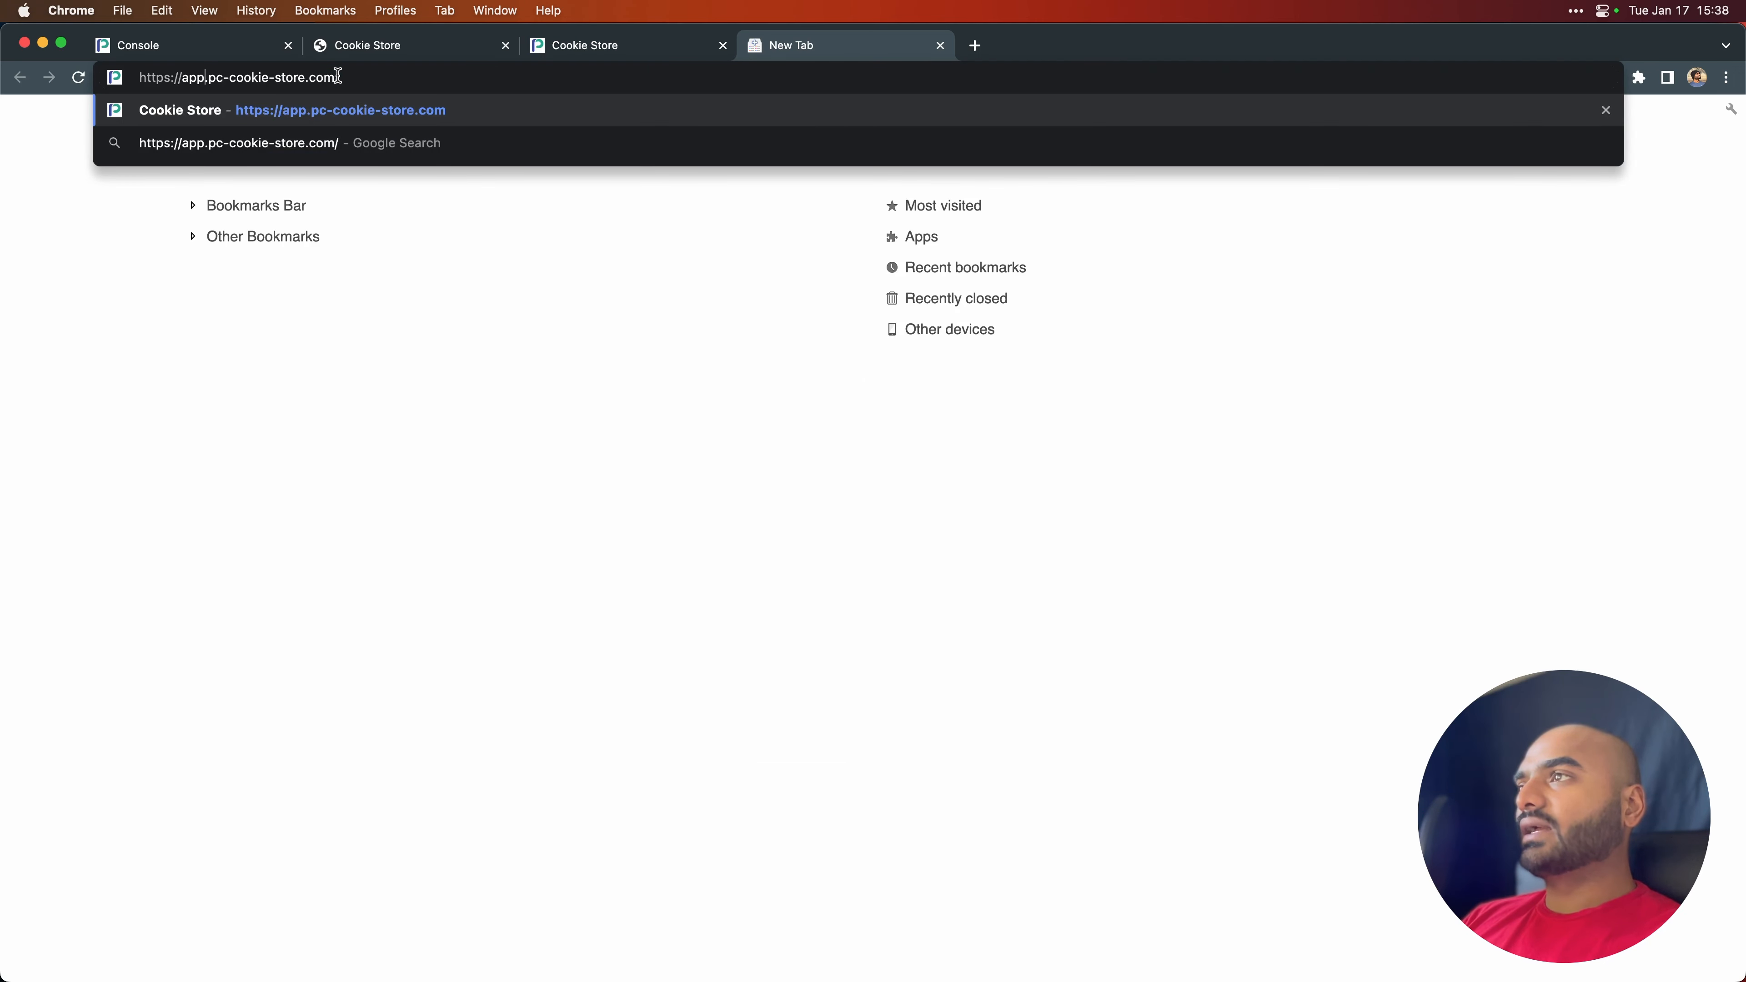
key("BackSpace")
type("i")
key("Return")
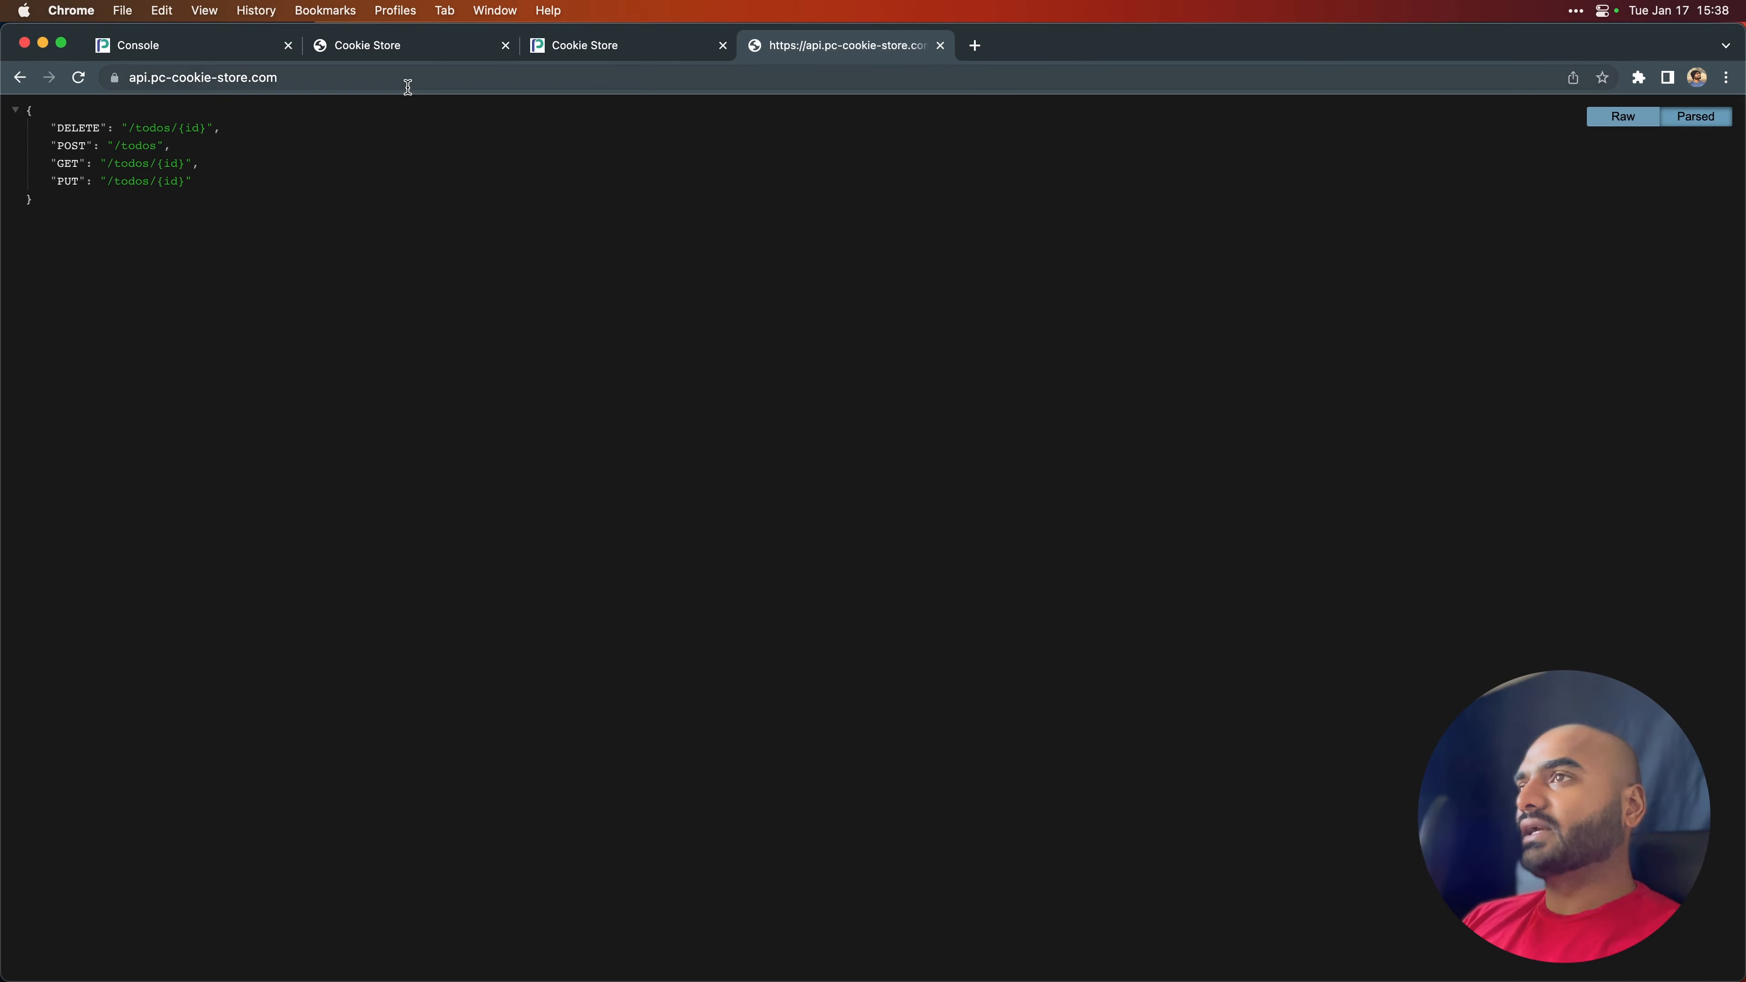
- Return to the console's list of custom endpoints and delete the api.pc-cookie-store.com endpoint
left_click(208, 56)
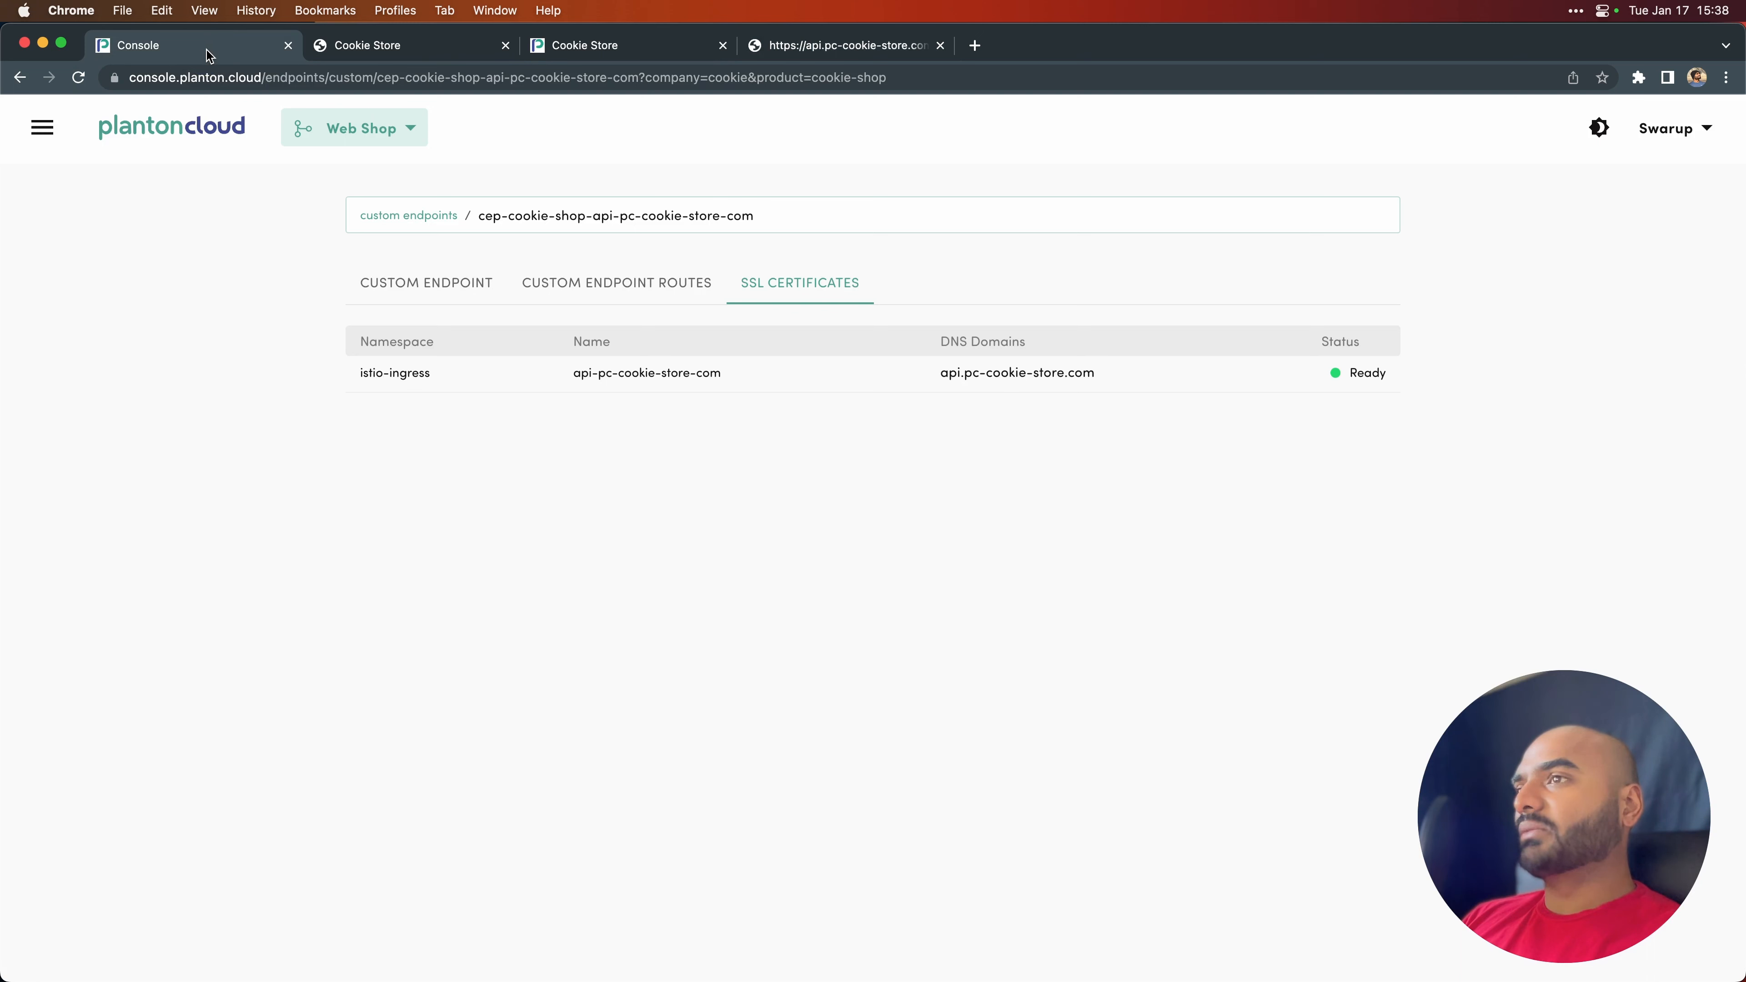
left_click(420, 220)
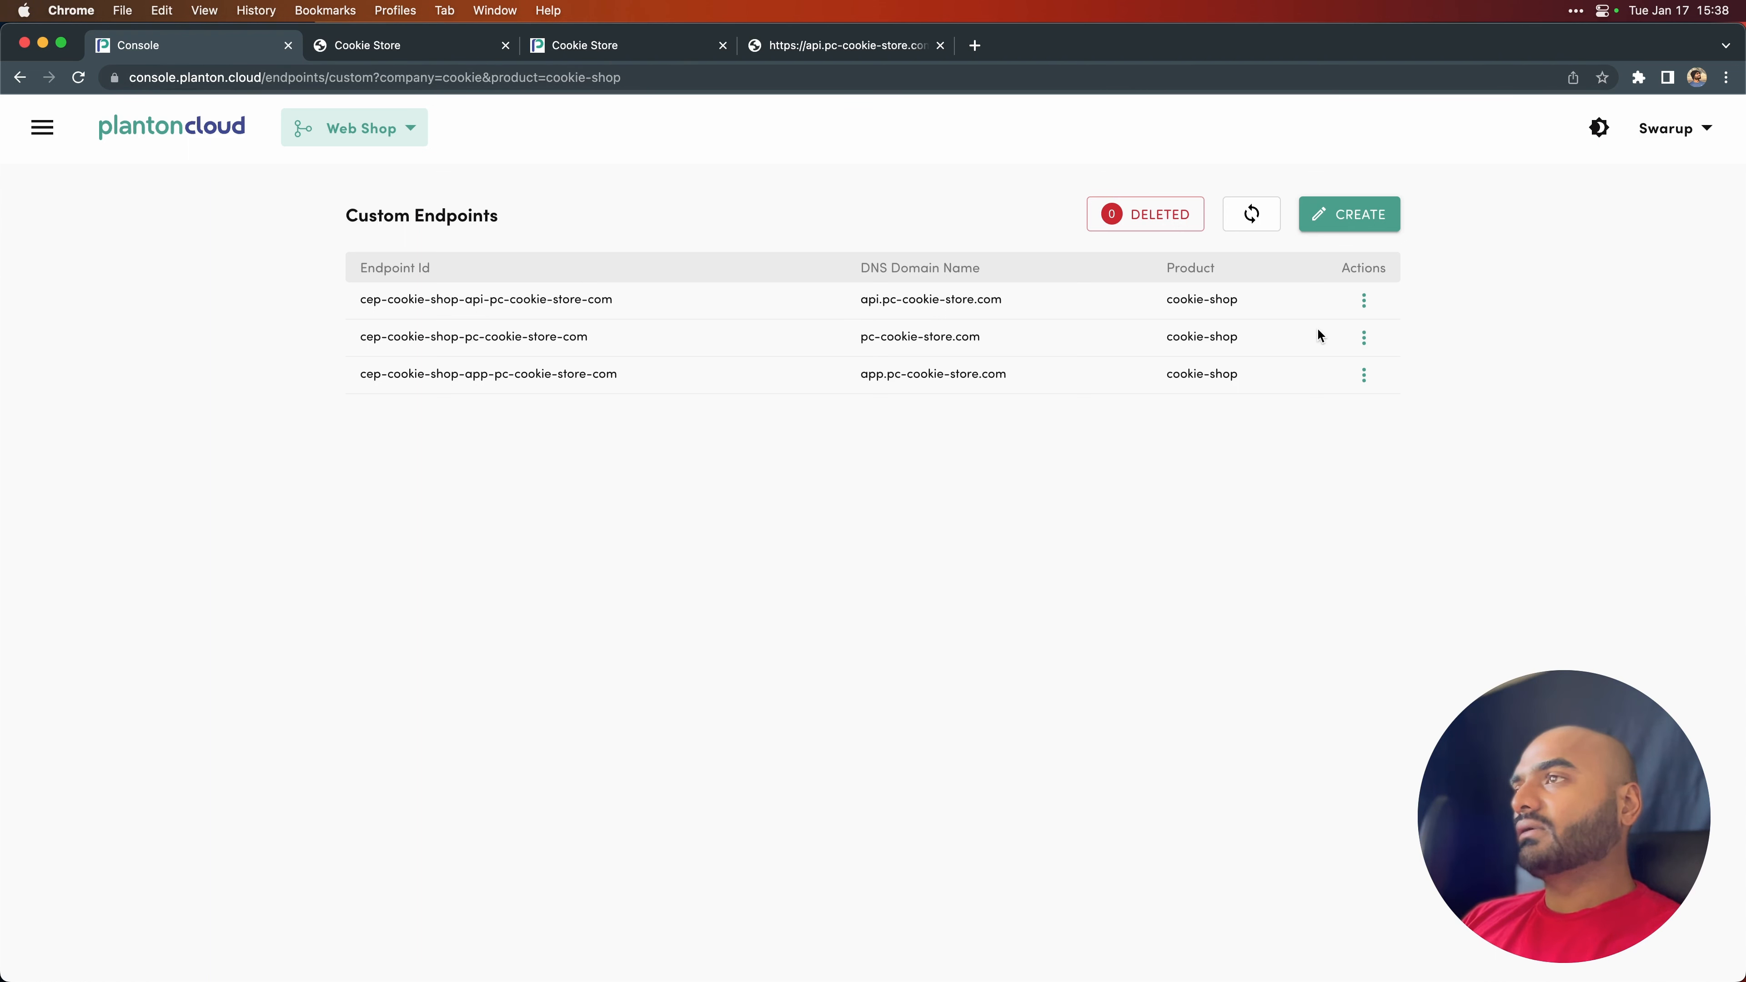
left_click(1365, 374)
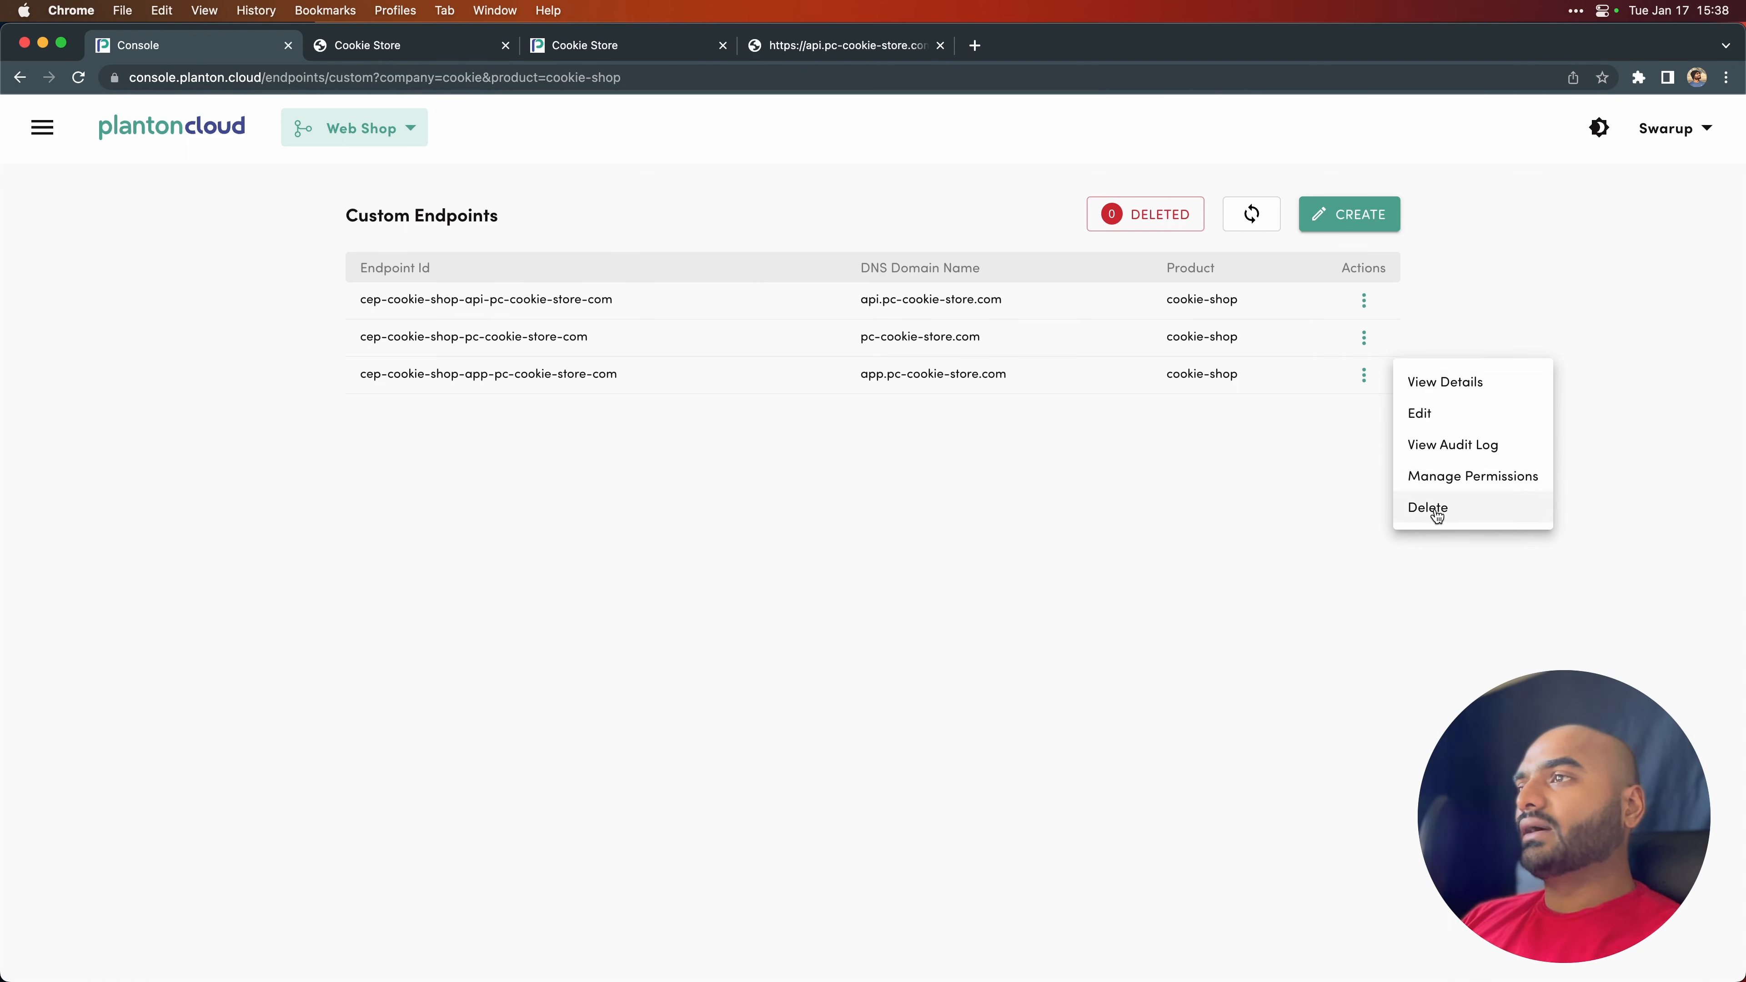
left_click(1133, 336)
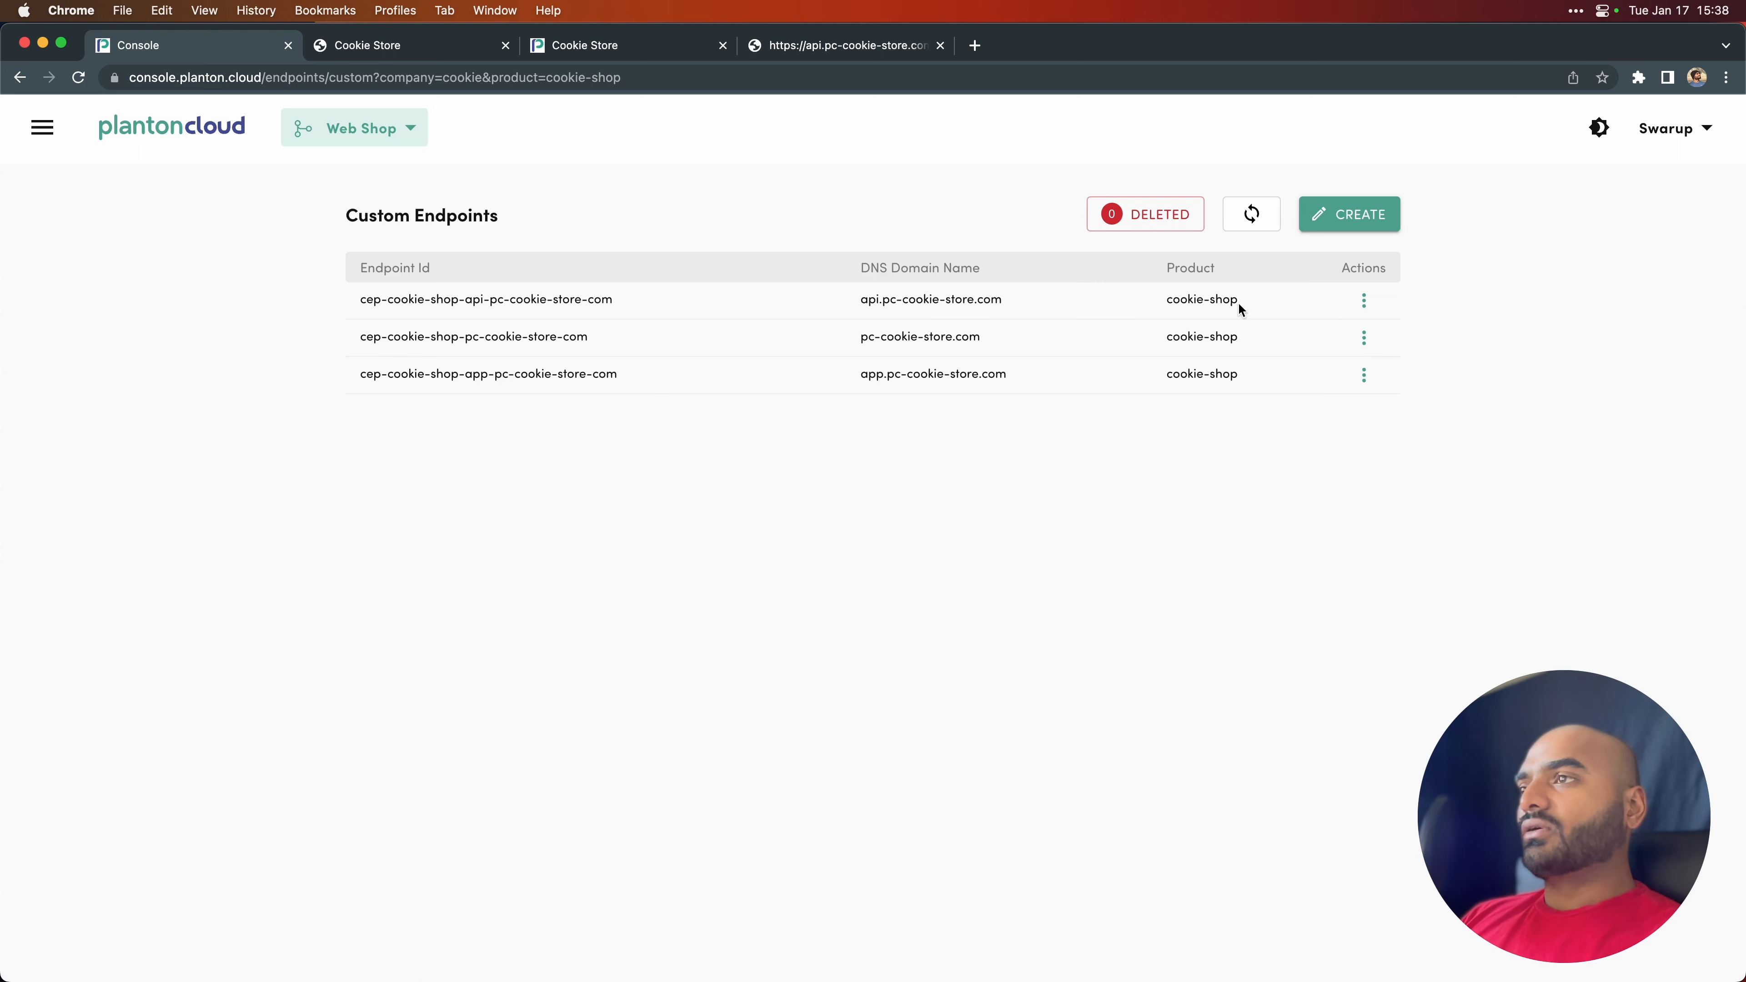
left_click(1365, 300)
left_click(1439, 433)
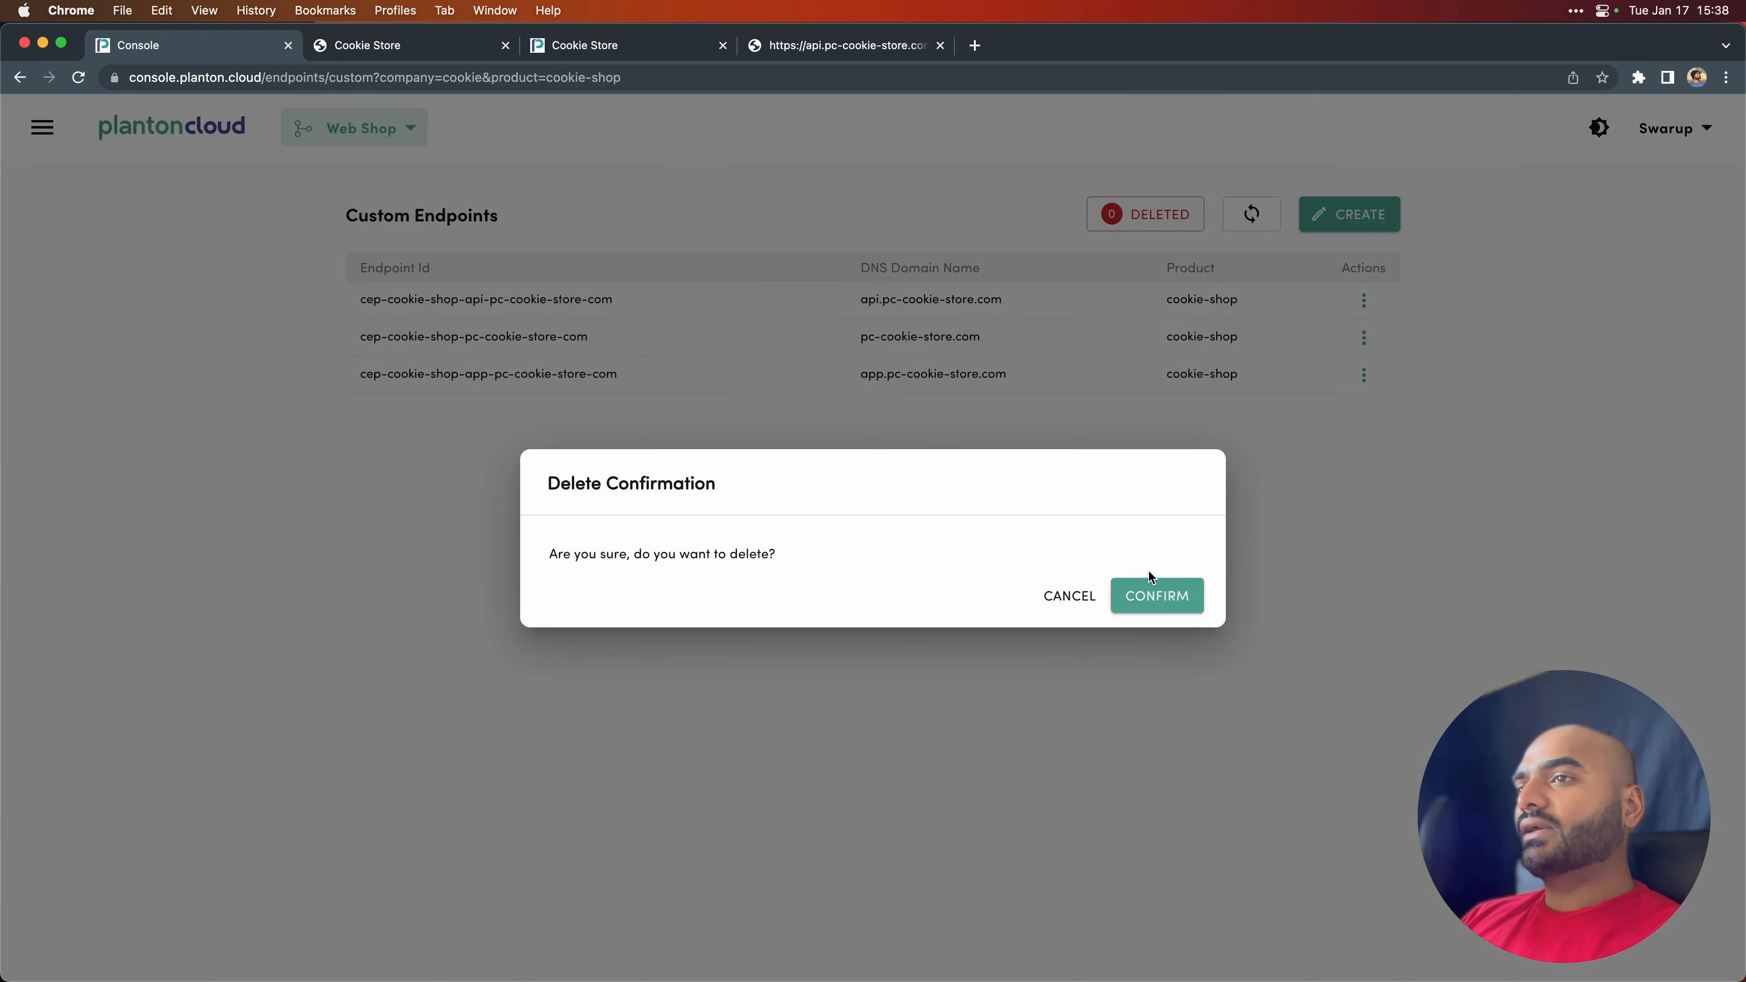
left_click(1158, 593)
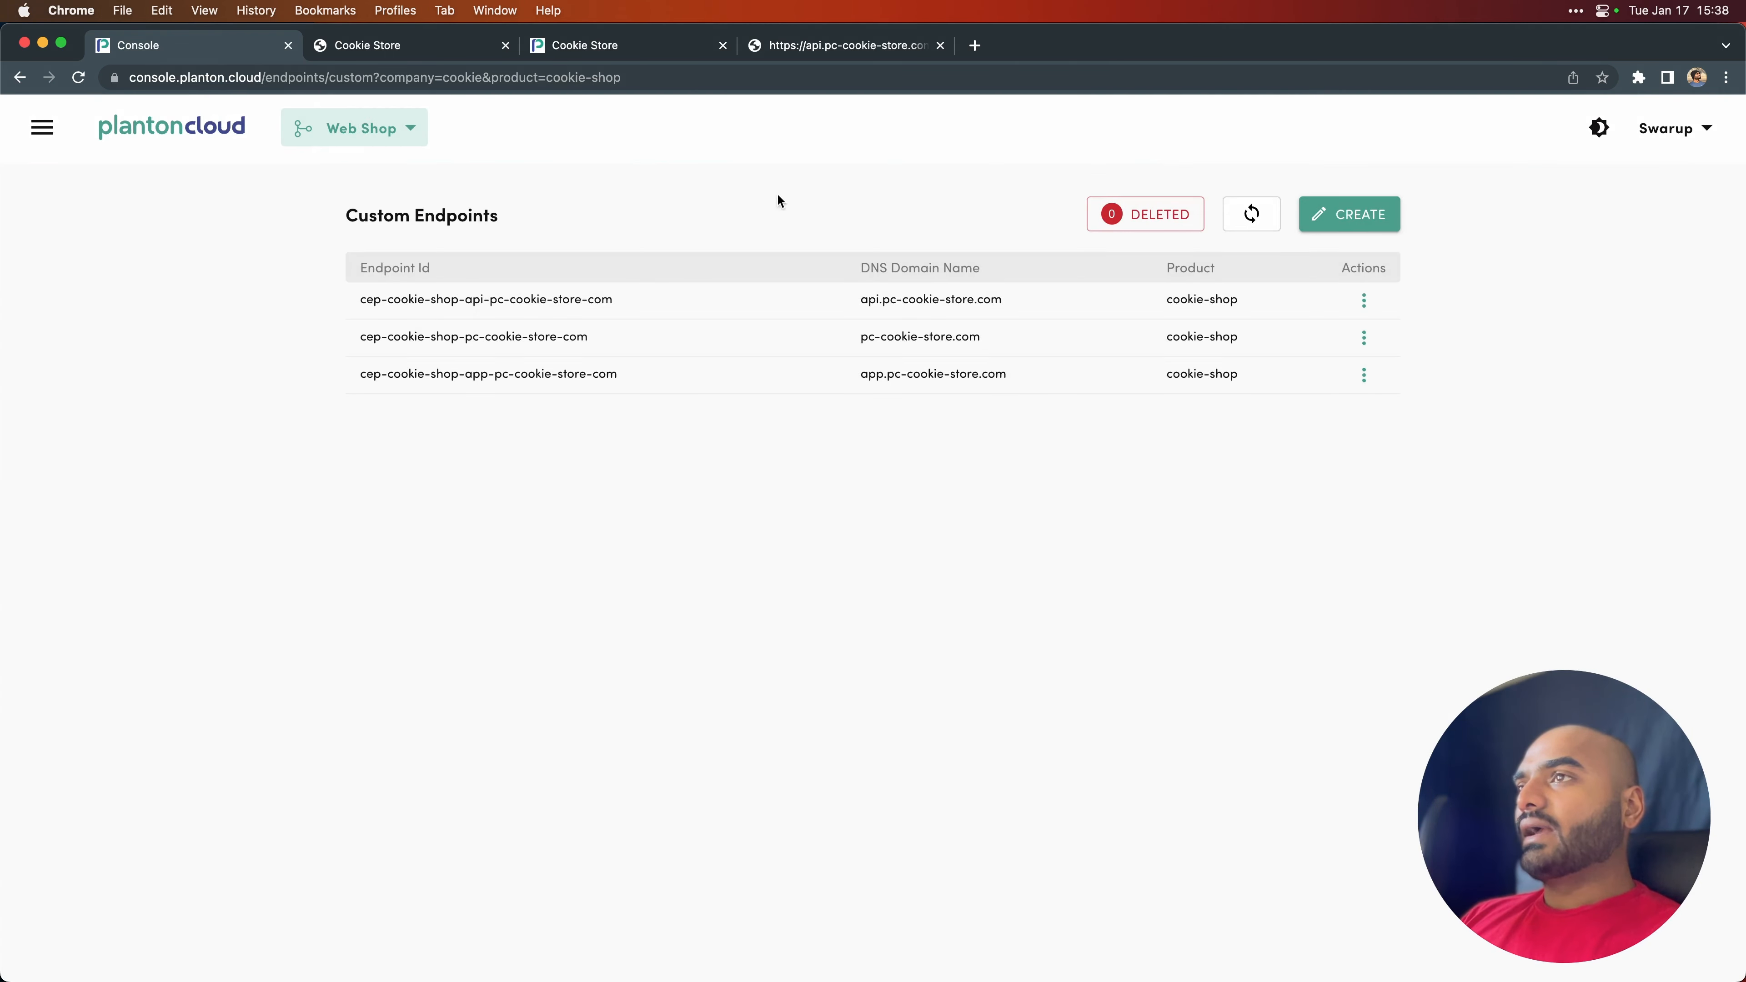
- Reload the api.pc-cookie-store.com page to test whether the API address still responds
left_click(829, 55)
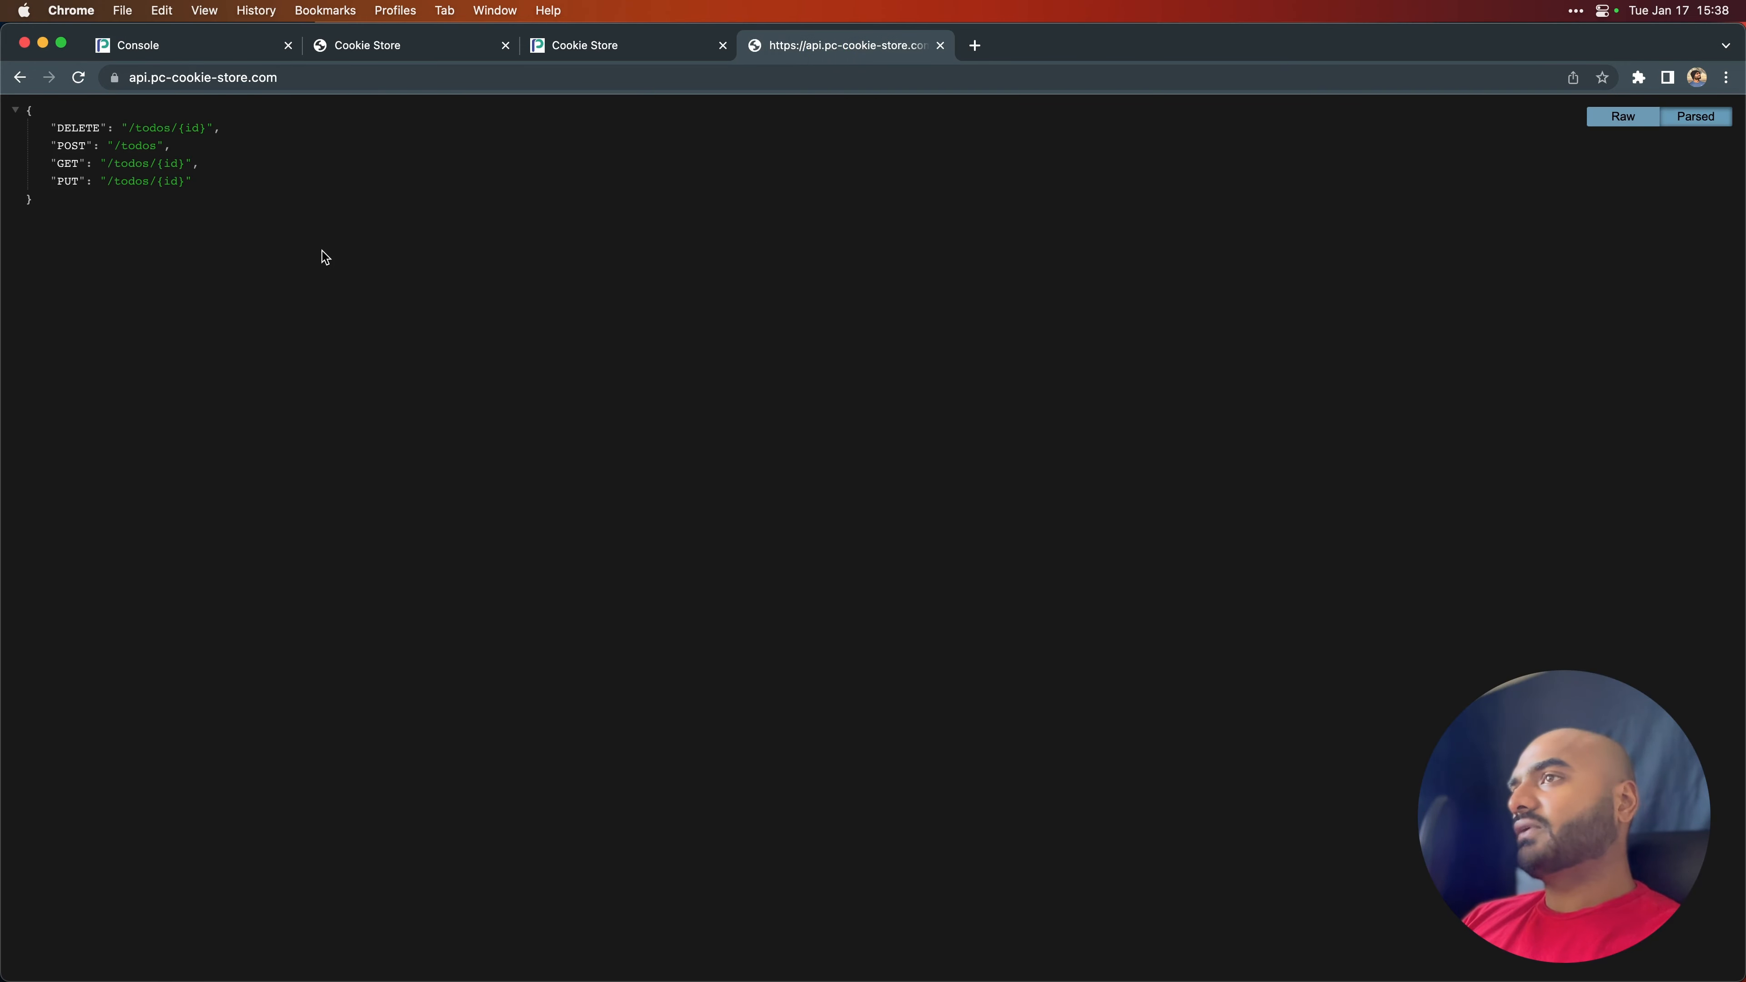
key("super+r")
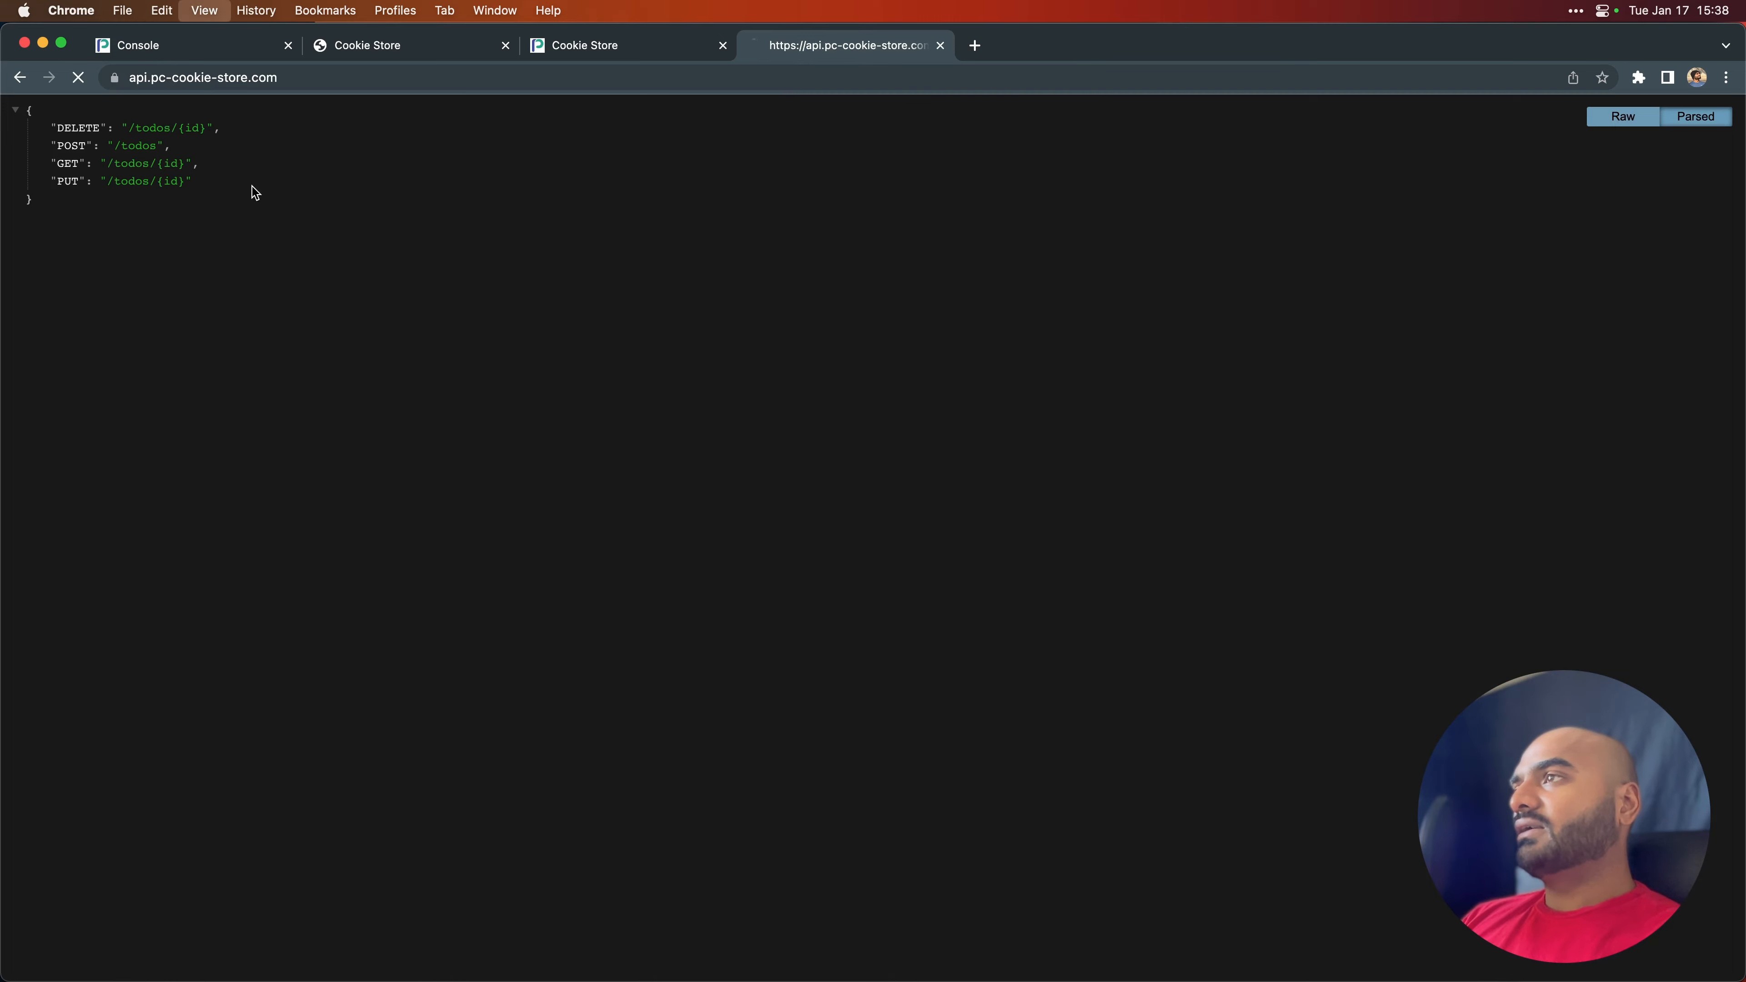
key("super+r")
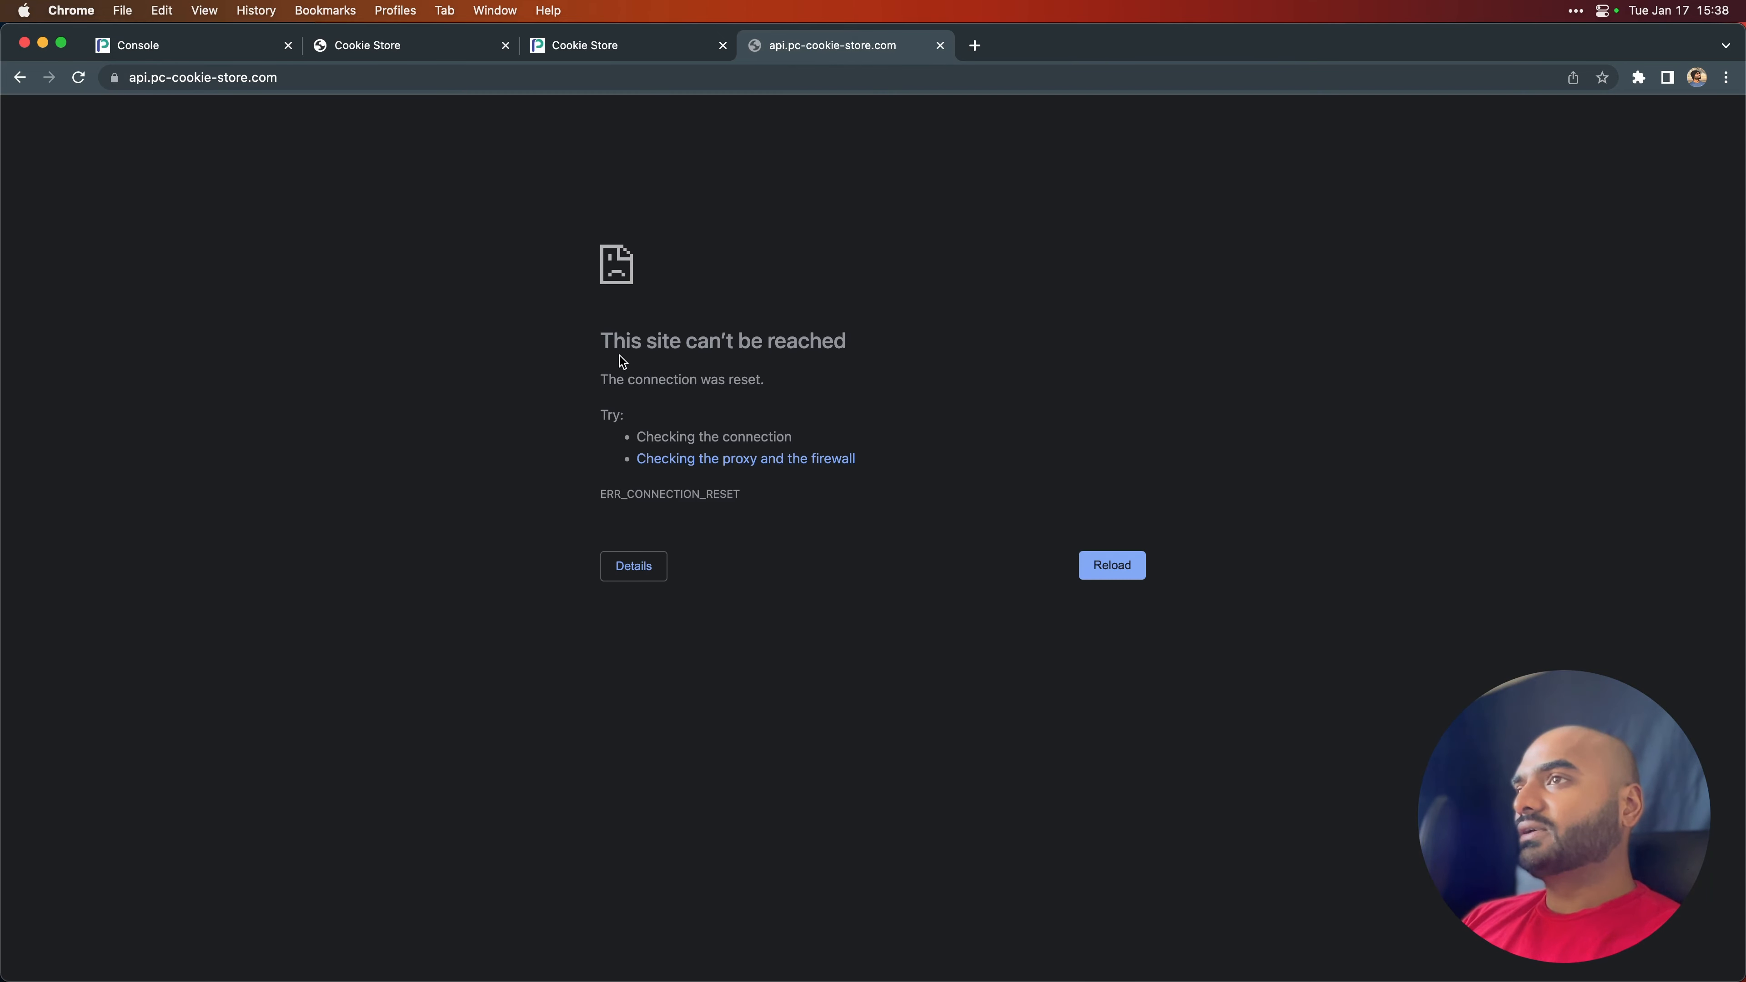